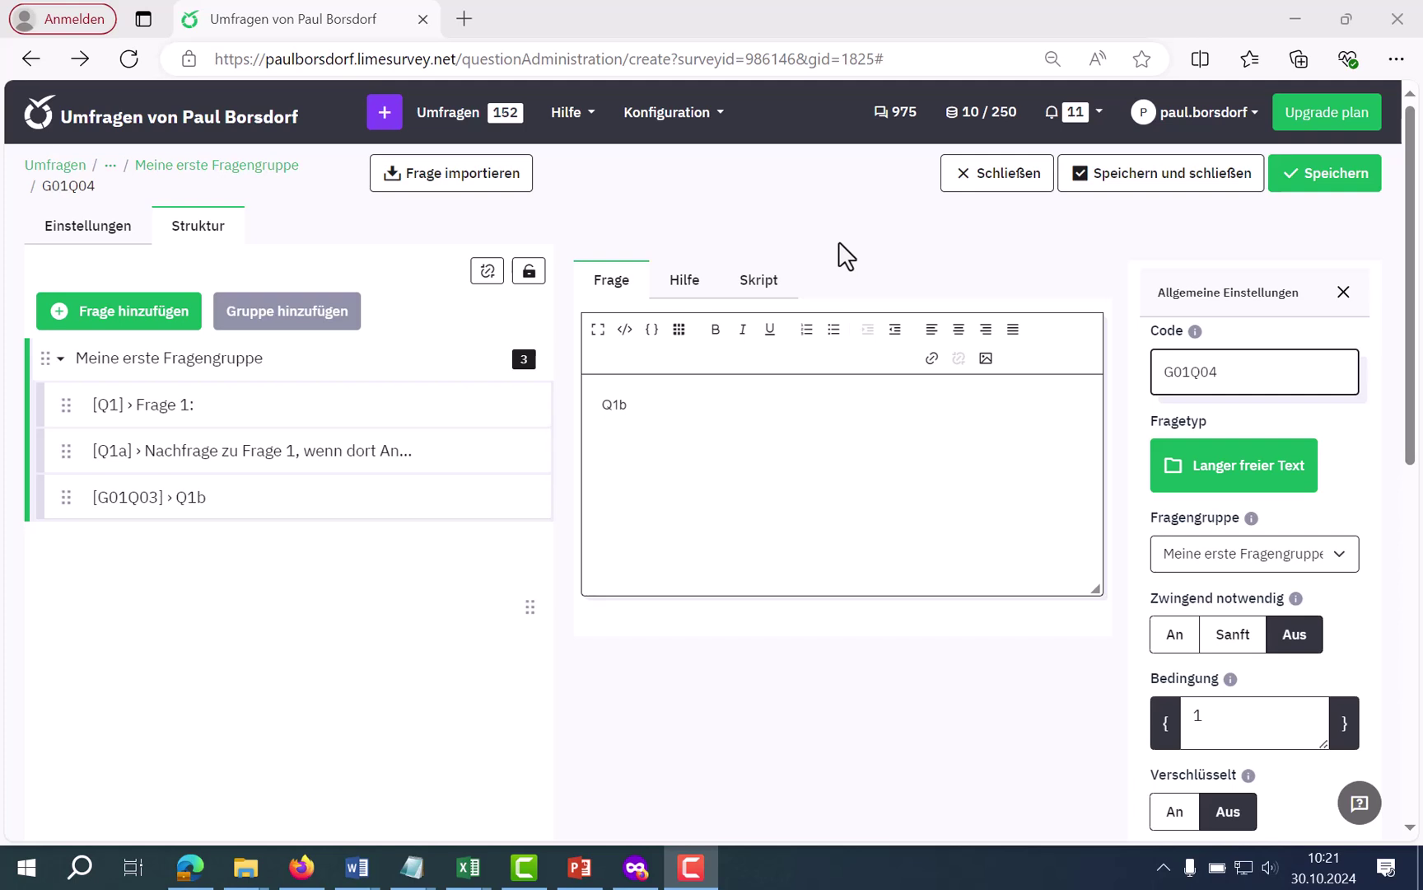
Check Q1's answer options Antwort A, B and C, then bring up the Q1a overview
left_click(160, 404)
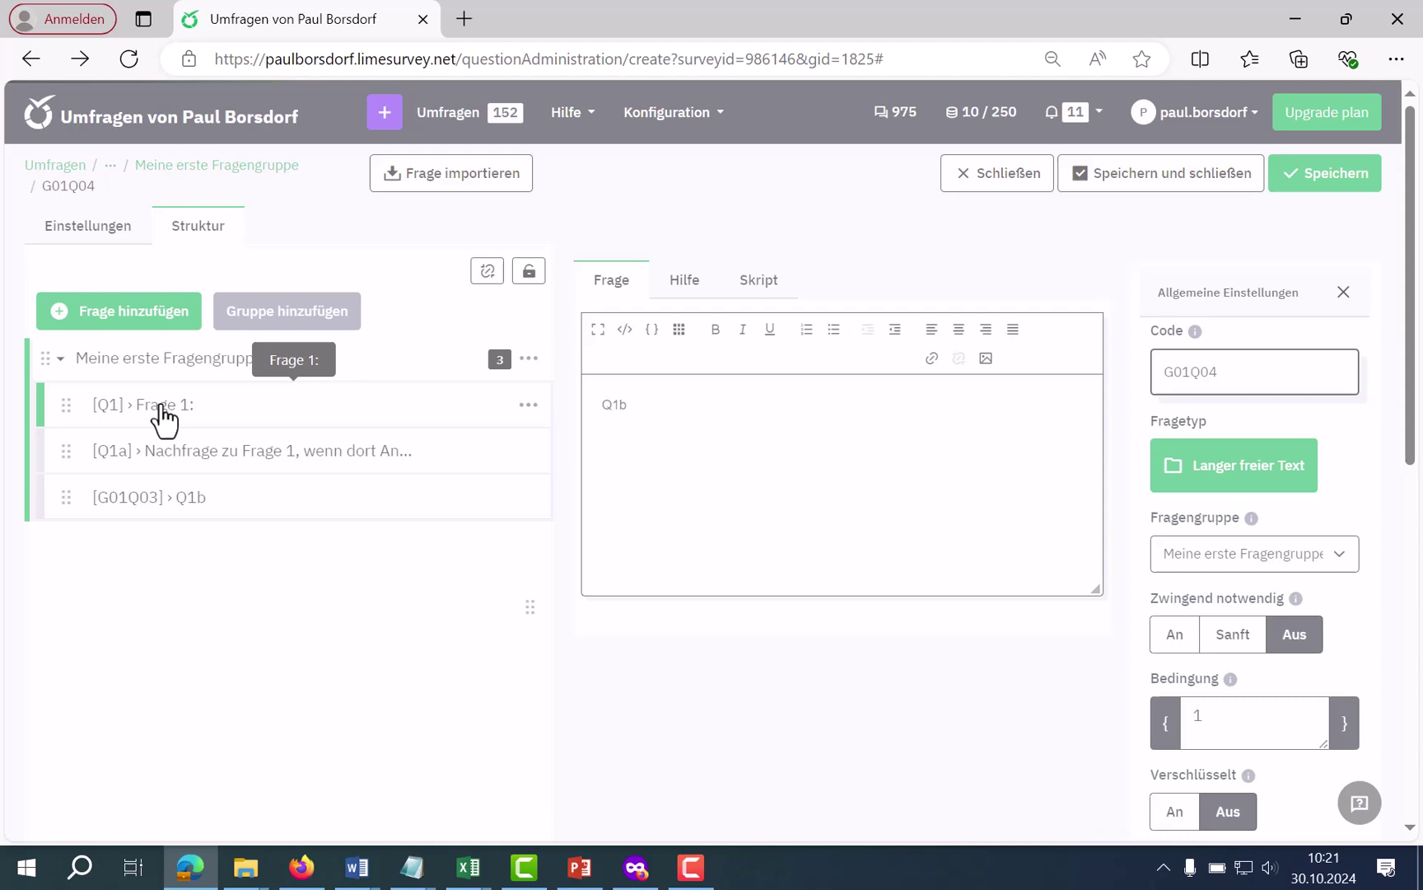
left_click(1320, 177)
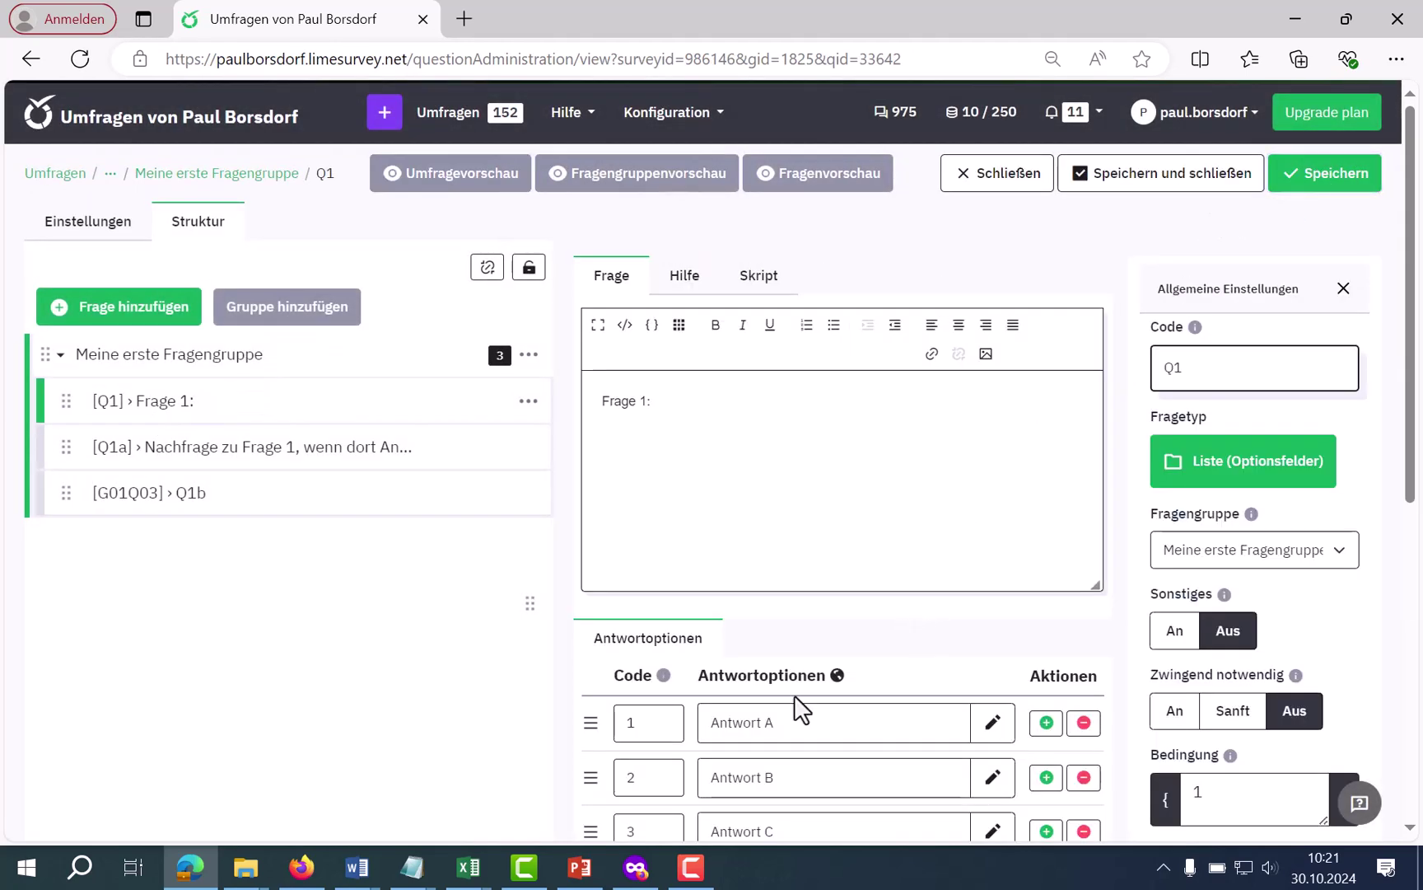
scroll(794, 700, "down", 3)
scroll(853, 590, "up", 3)
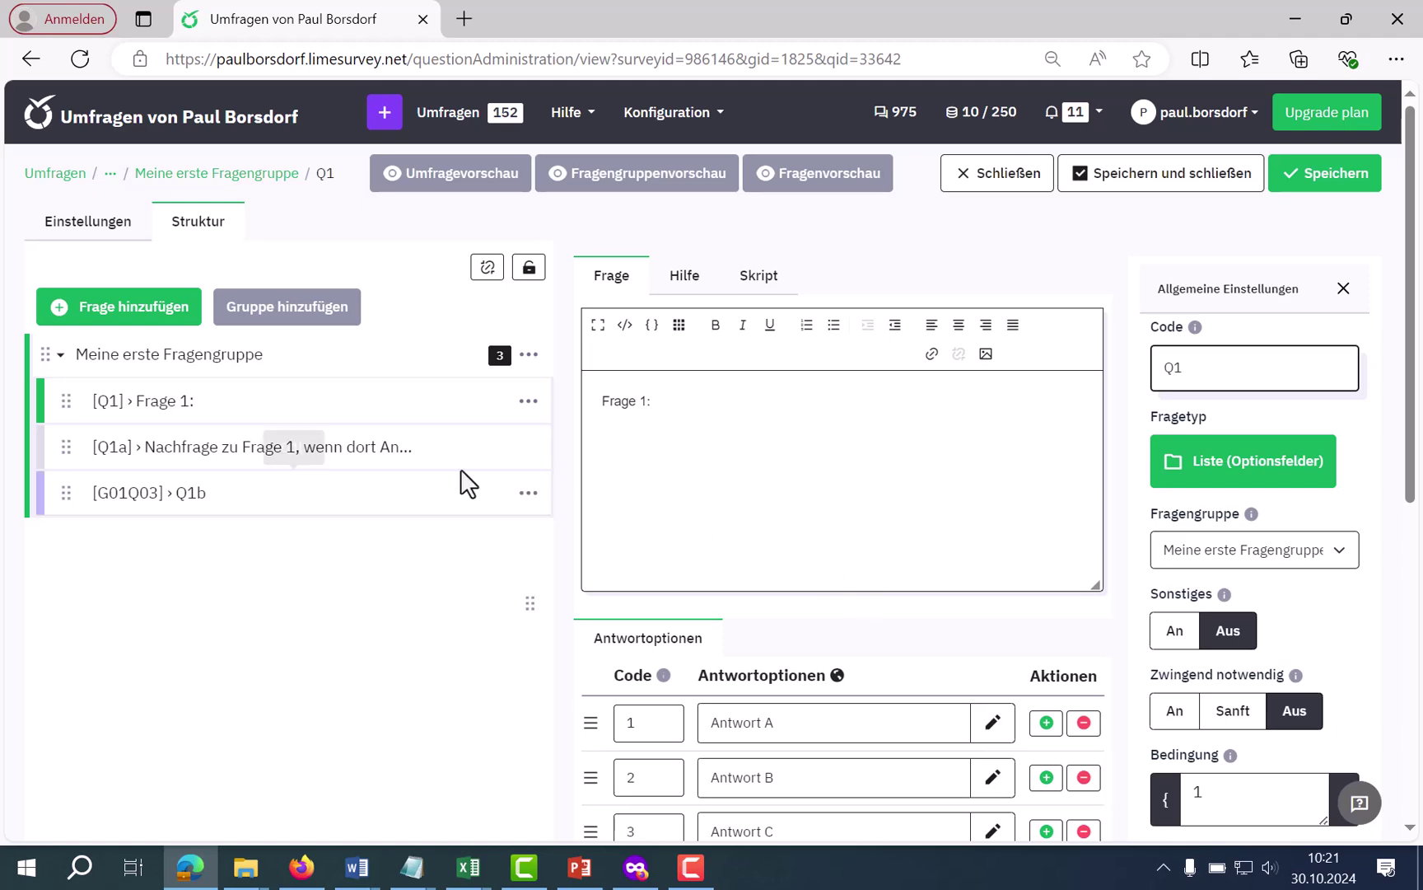
left_click(266, 451)
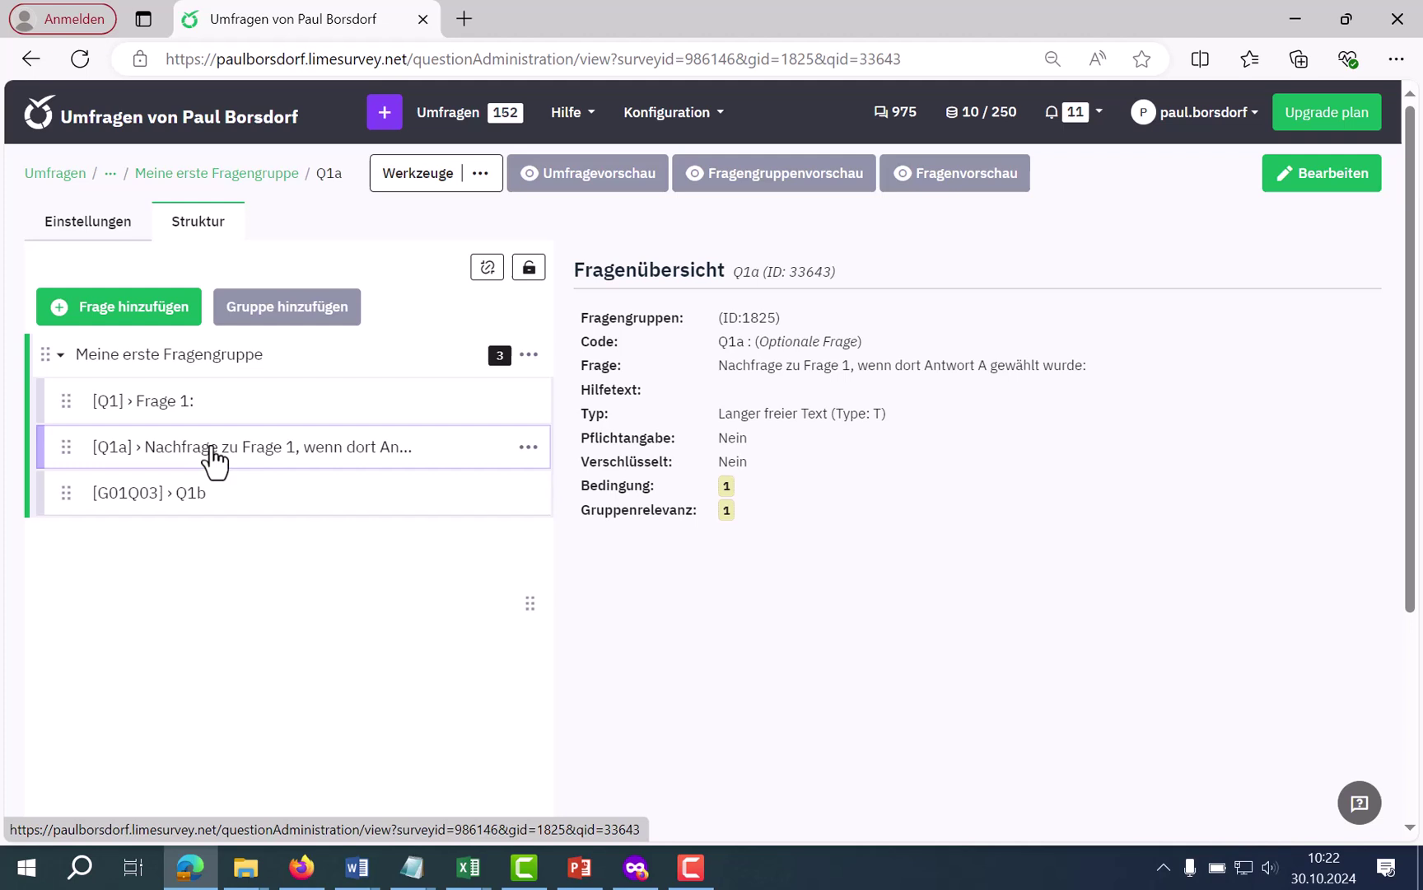
left_click(1341, 183)
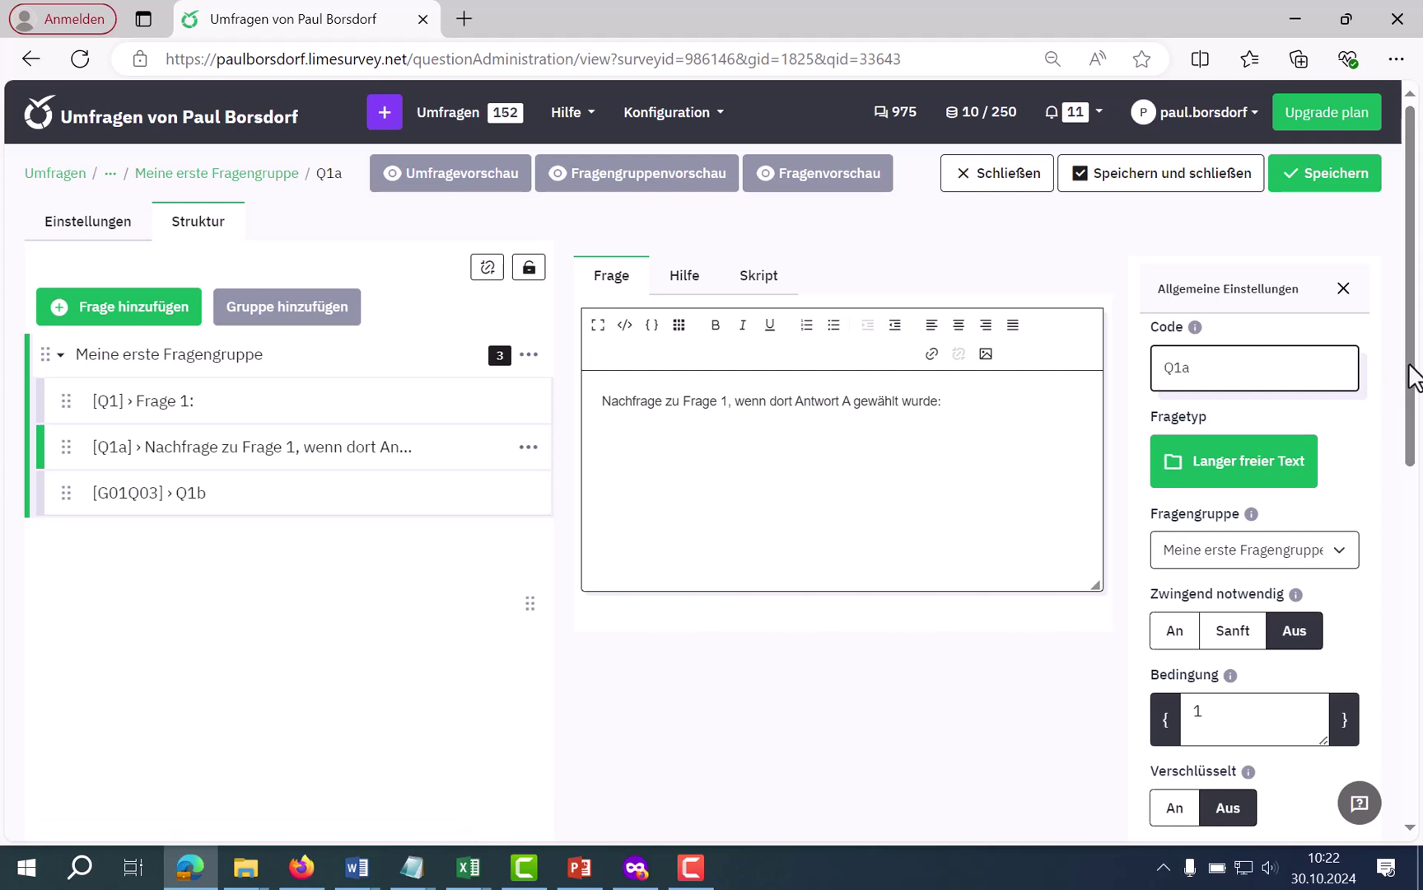
left_click_drag(1413, 379, 1413, 413)
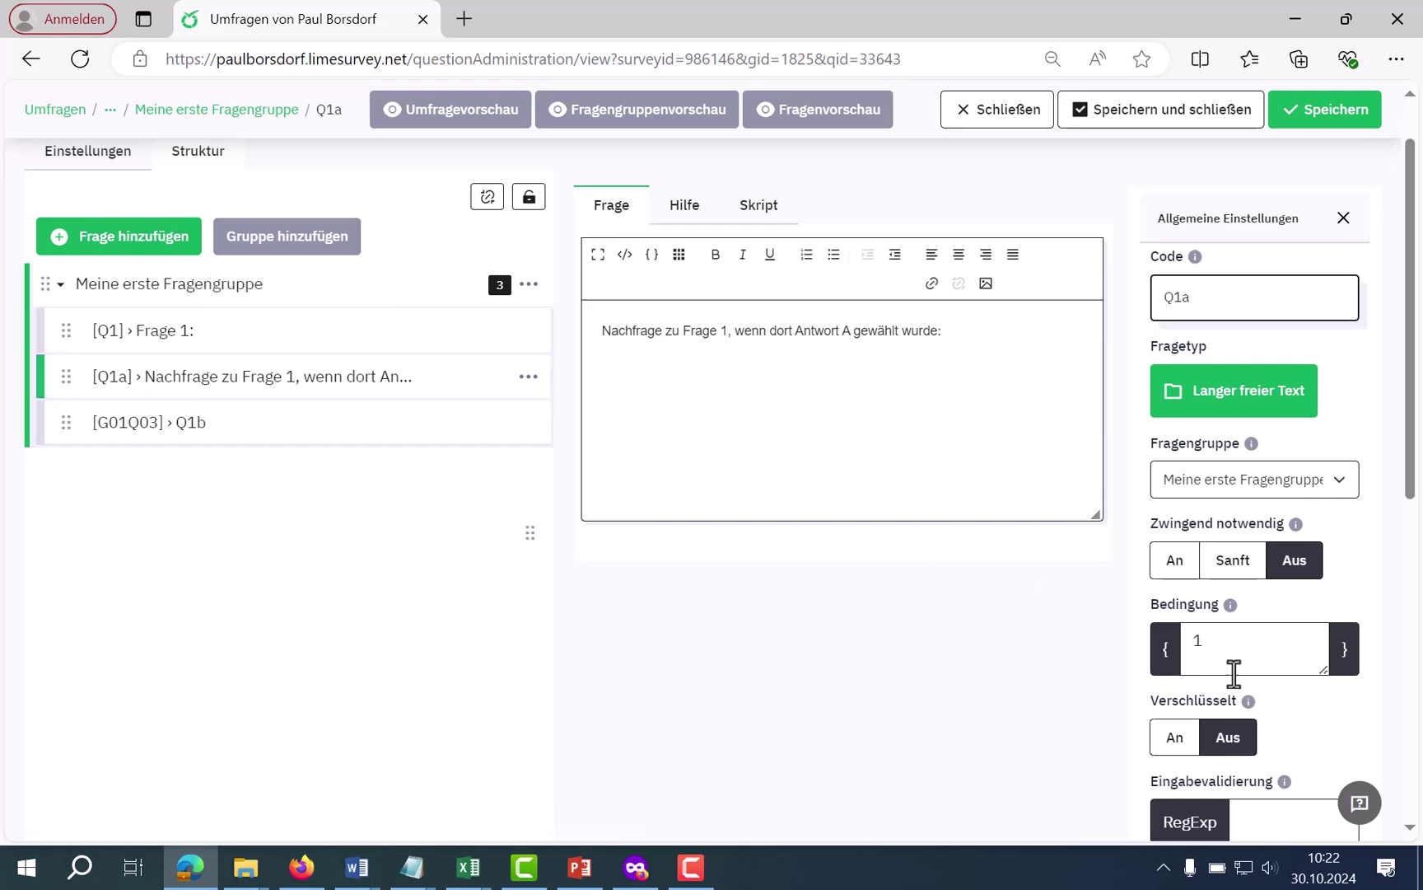
left_click_drag(1235, 646, 1179, 636)
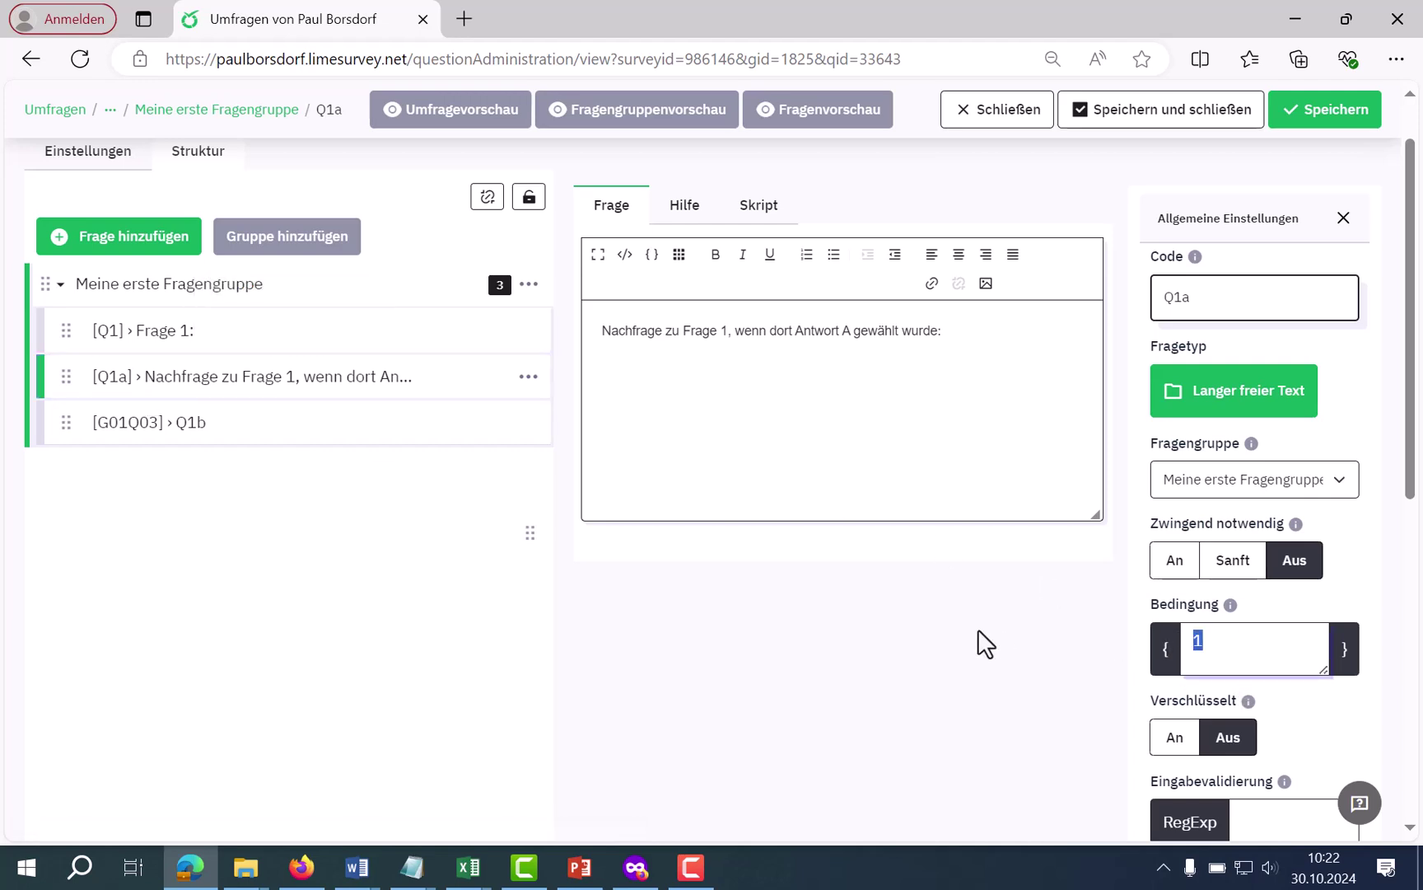
left_click(151, 332)
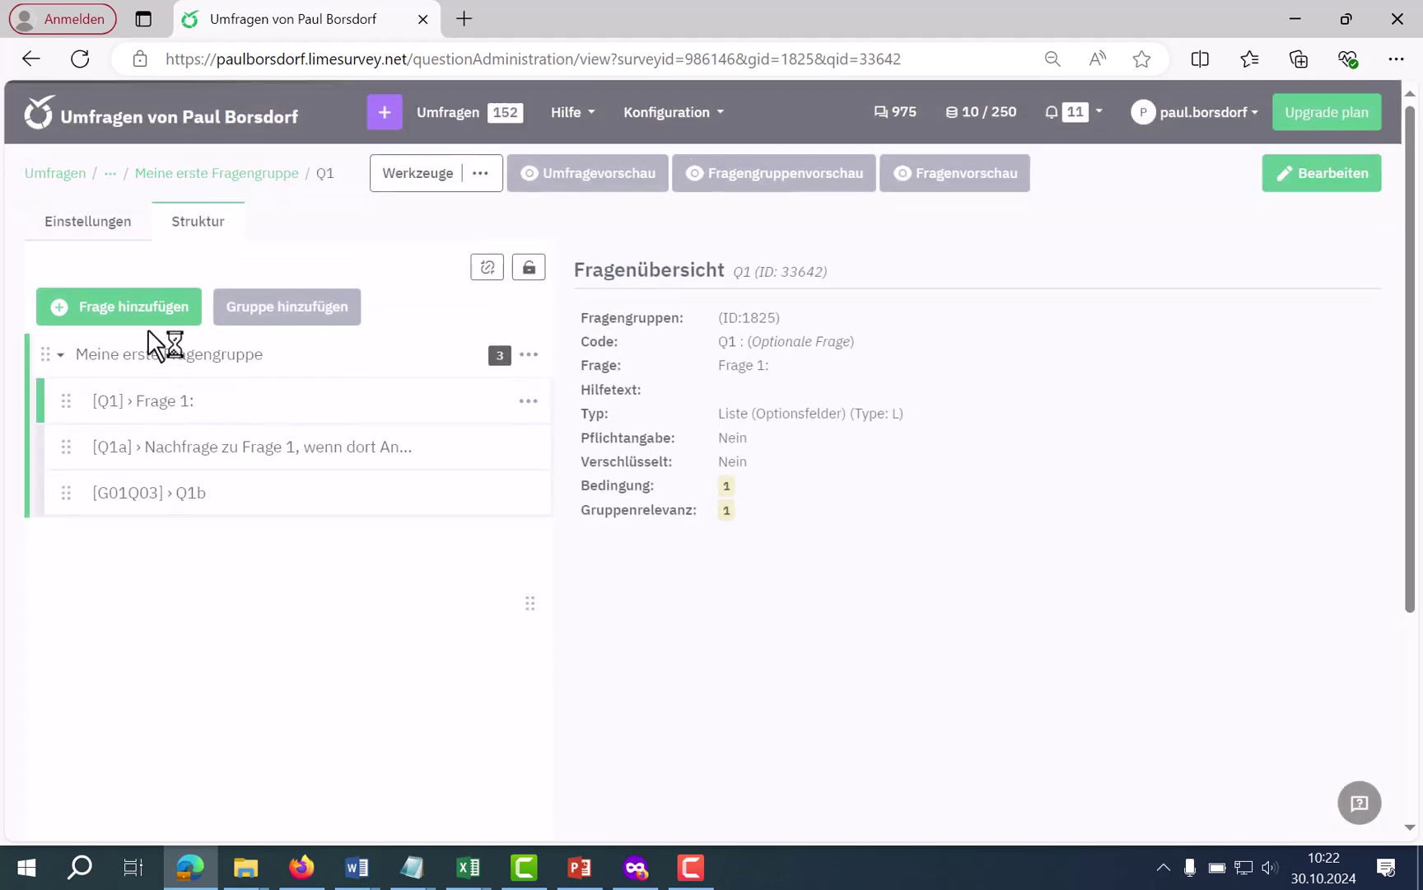
left_click(1286, 173)
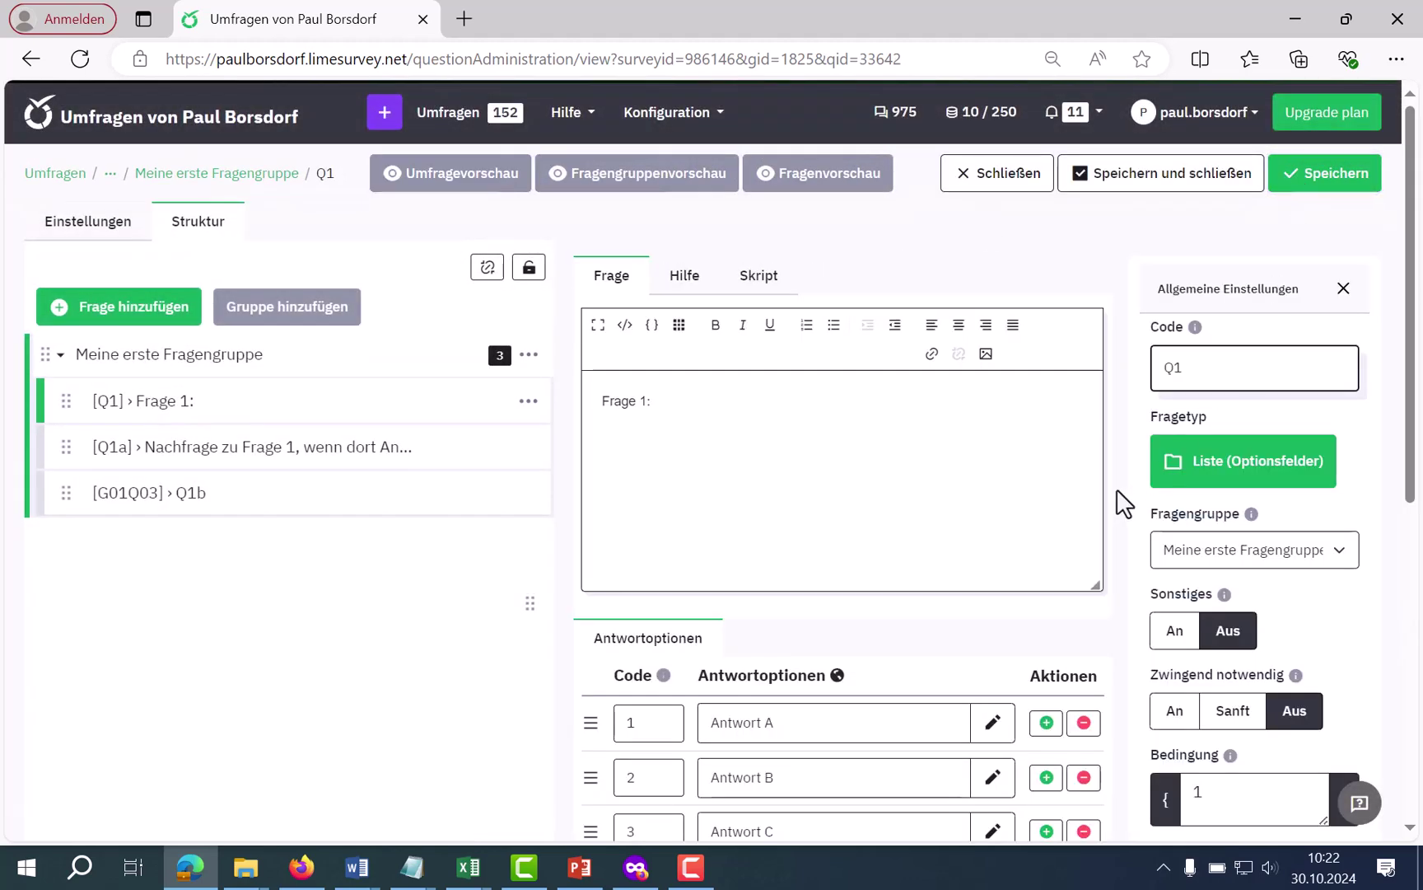
scroll(1124, 503, "down", 3)
left_click_drag(661, 499, 618, 515)
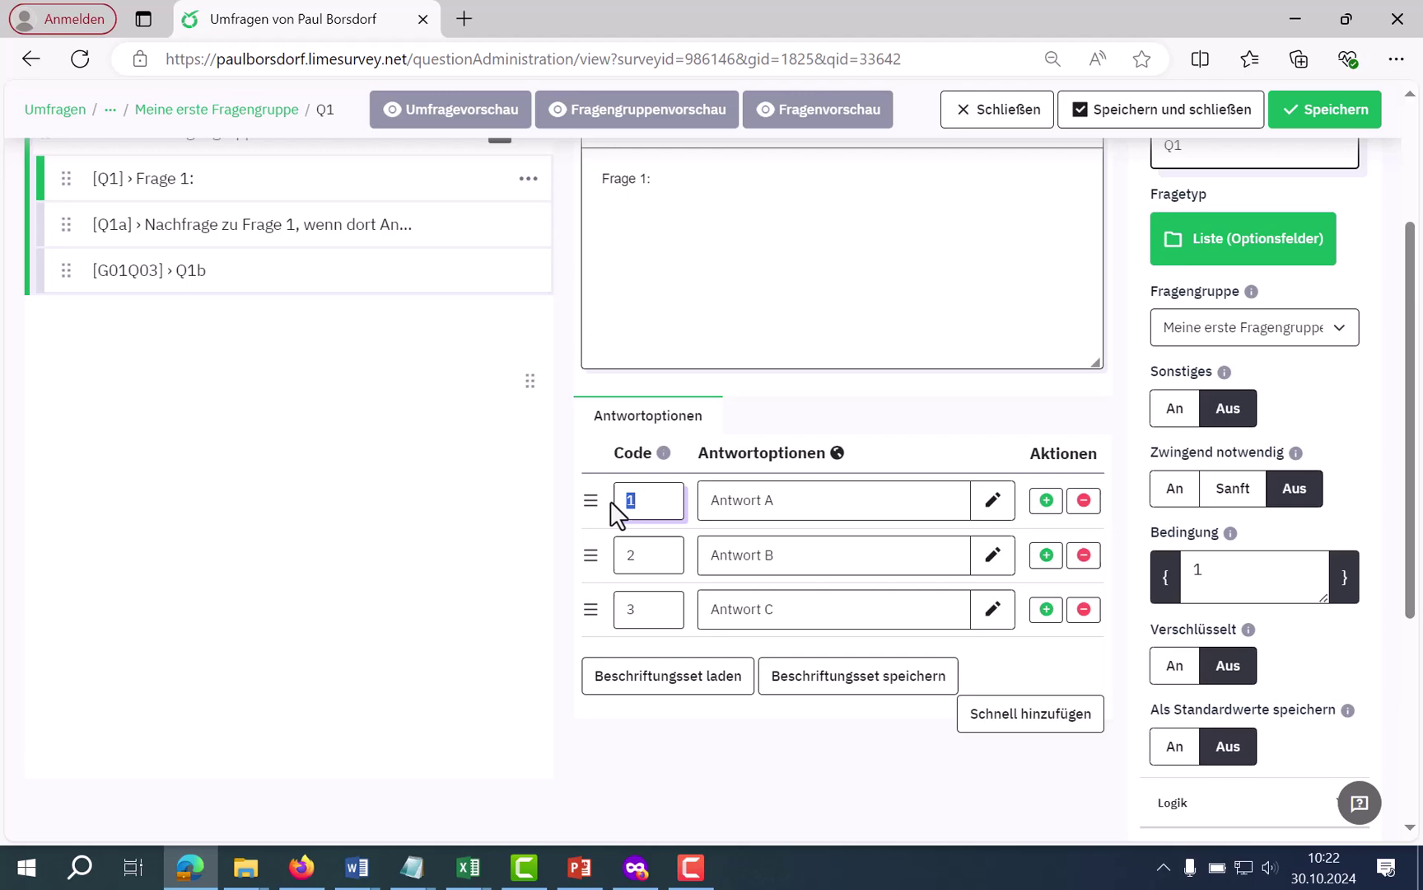
key("Tab")
key("shift+Tab")
scroll(747, 406, "up", 3)
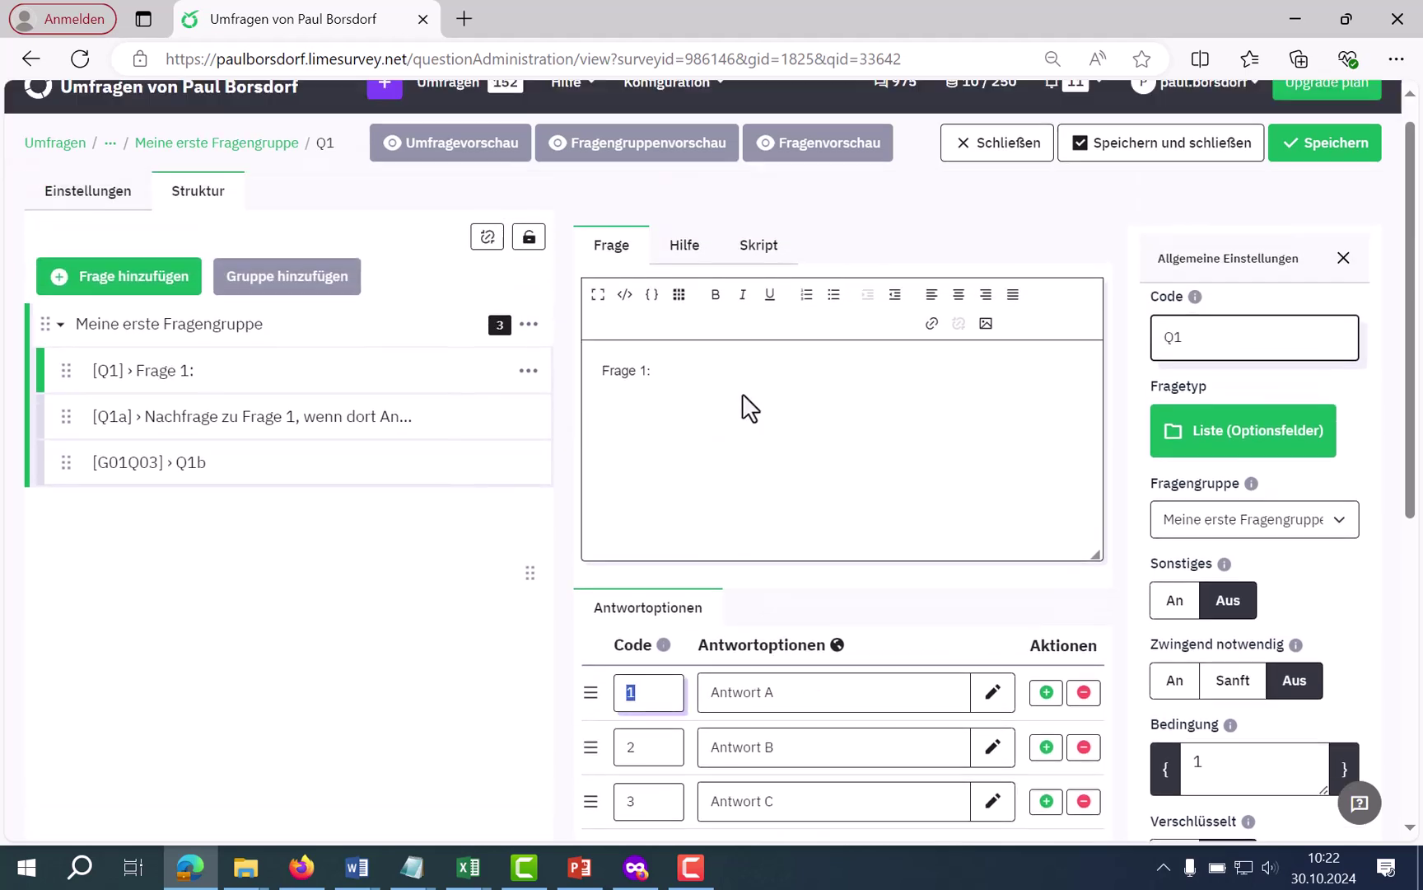
left_click(126, 452)
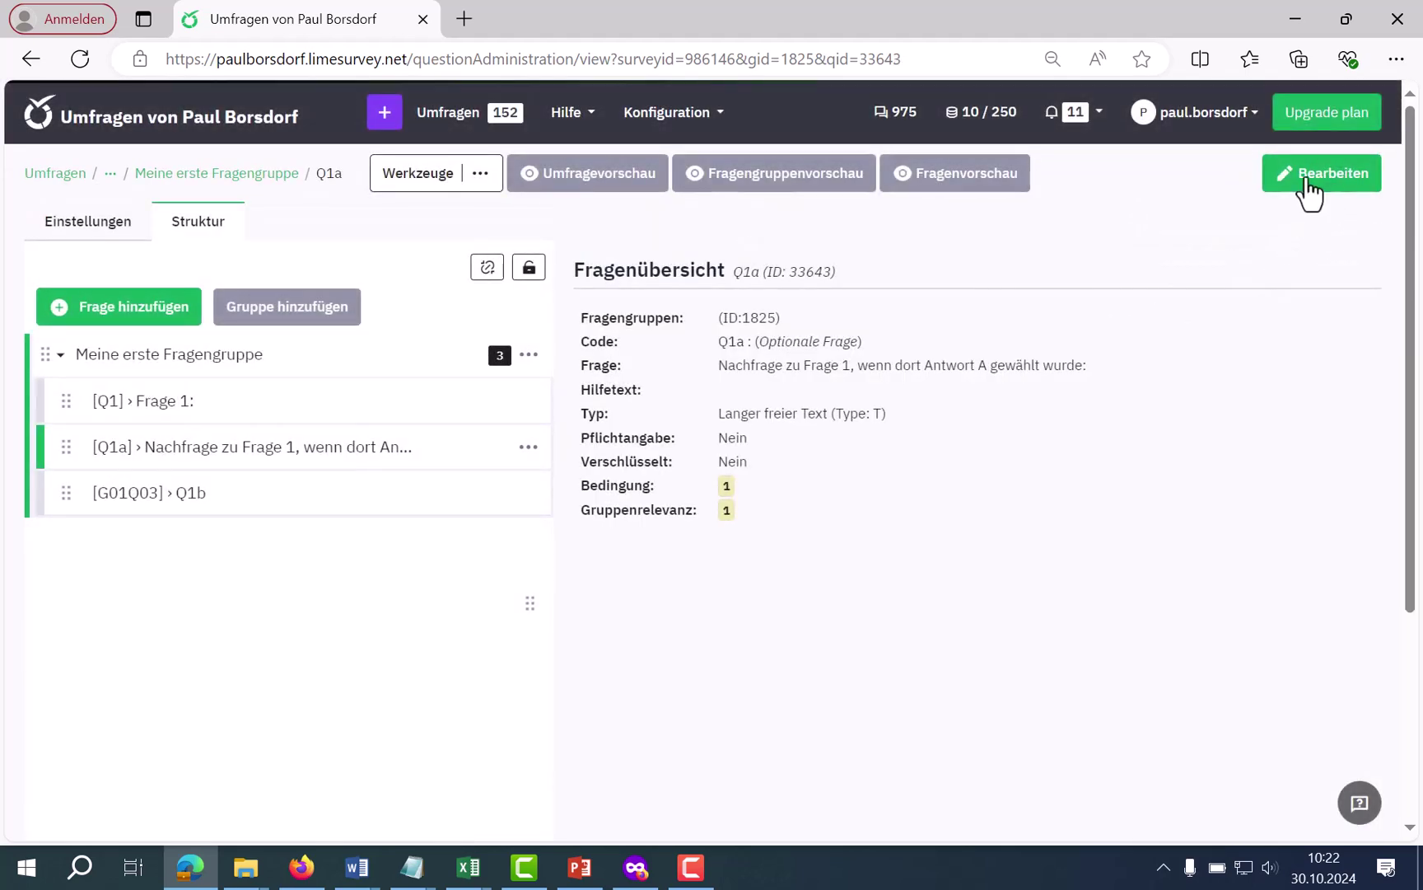
Enter Q1==1 as Q1a's condition and save the question
left_click(1309, 191)
left_click(1225, 712)
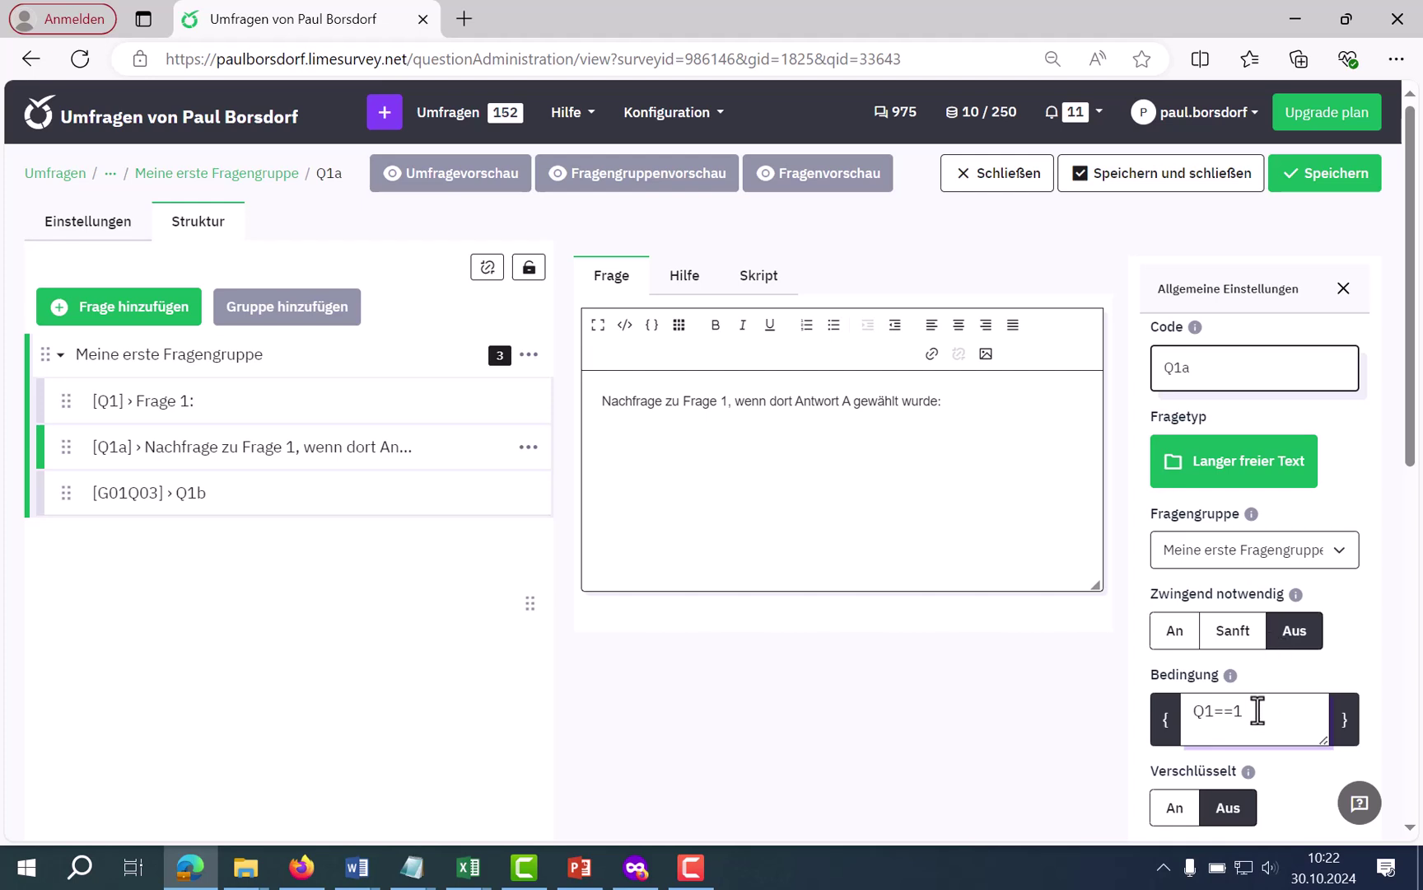
left_click_drag(1257, 714, 1183, 710)
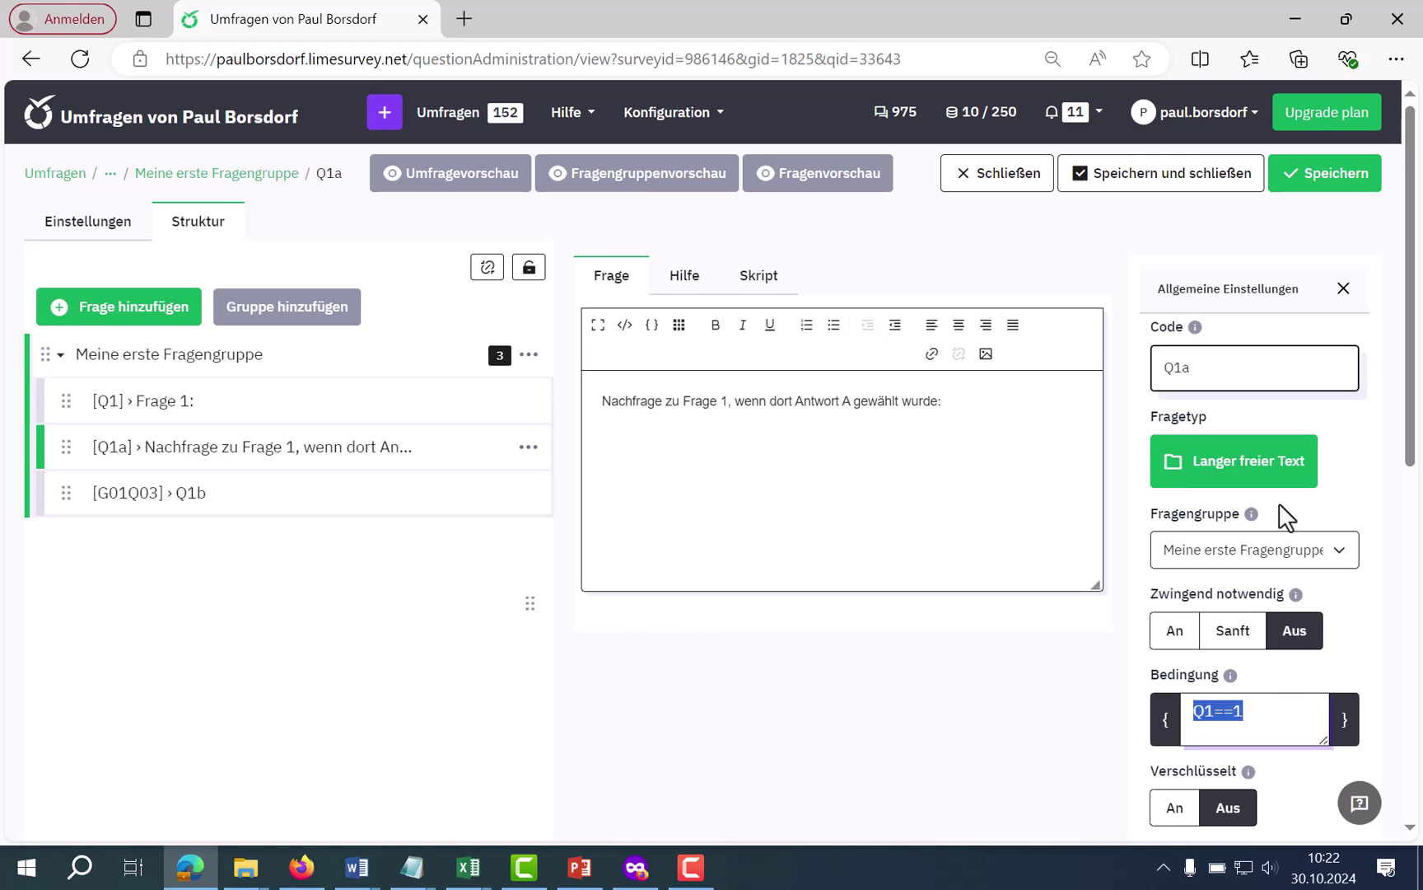
left_click(1333, 180)
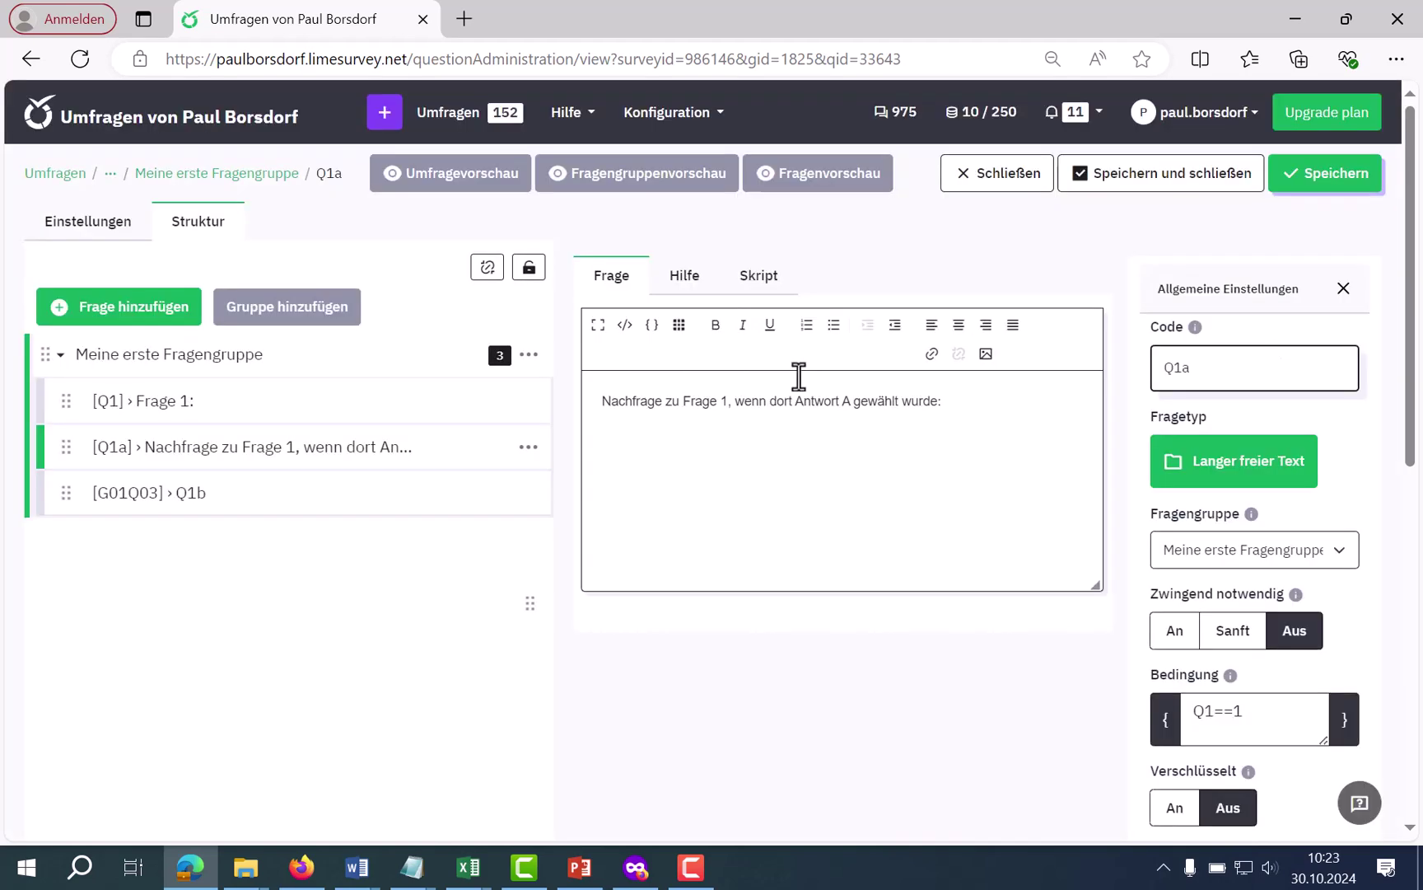
Open the Bedingungsdesigner for question Q1a
left_click(528, 449)
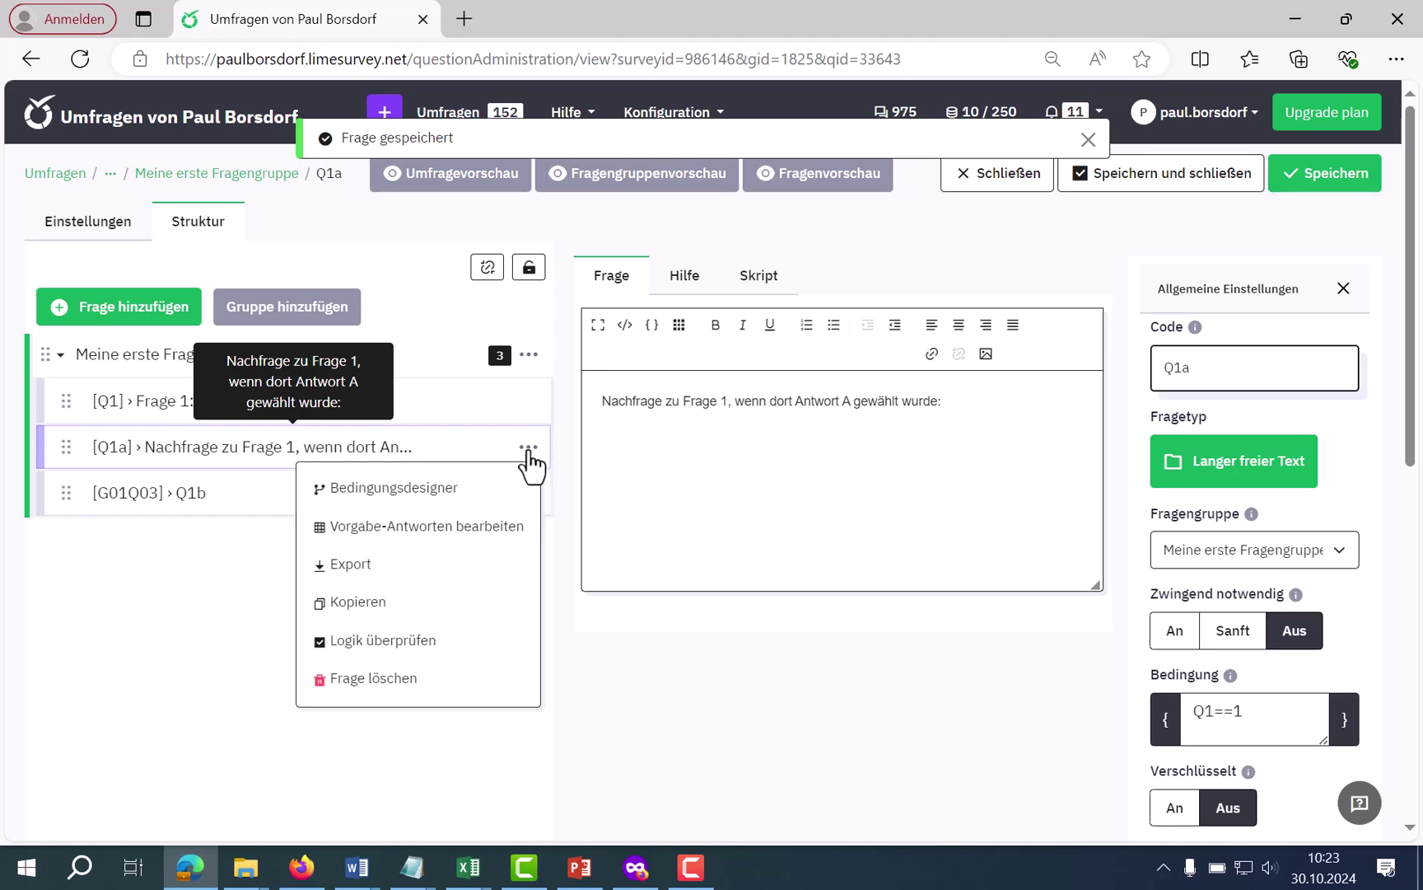
left_click(467, 494)
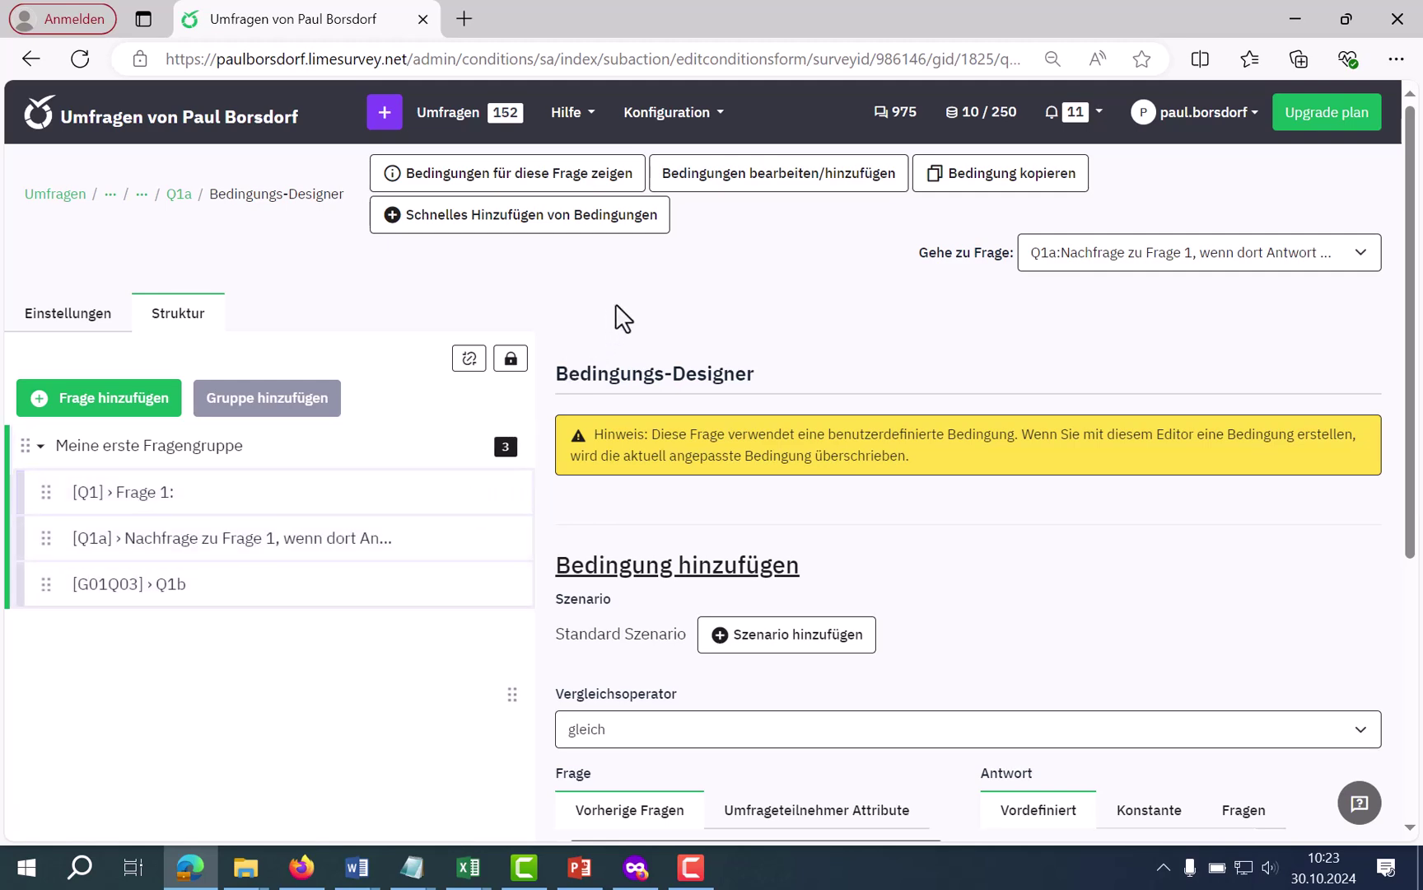
scroll(624, 317, "down", 4)
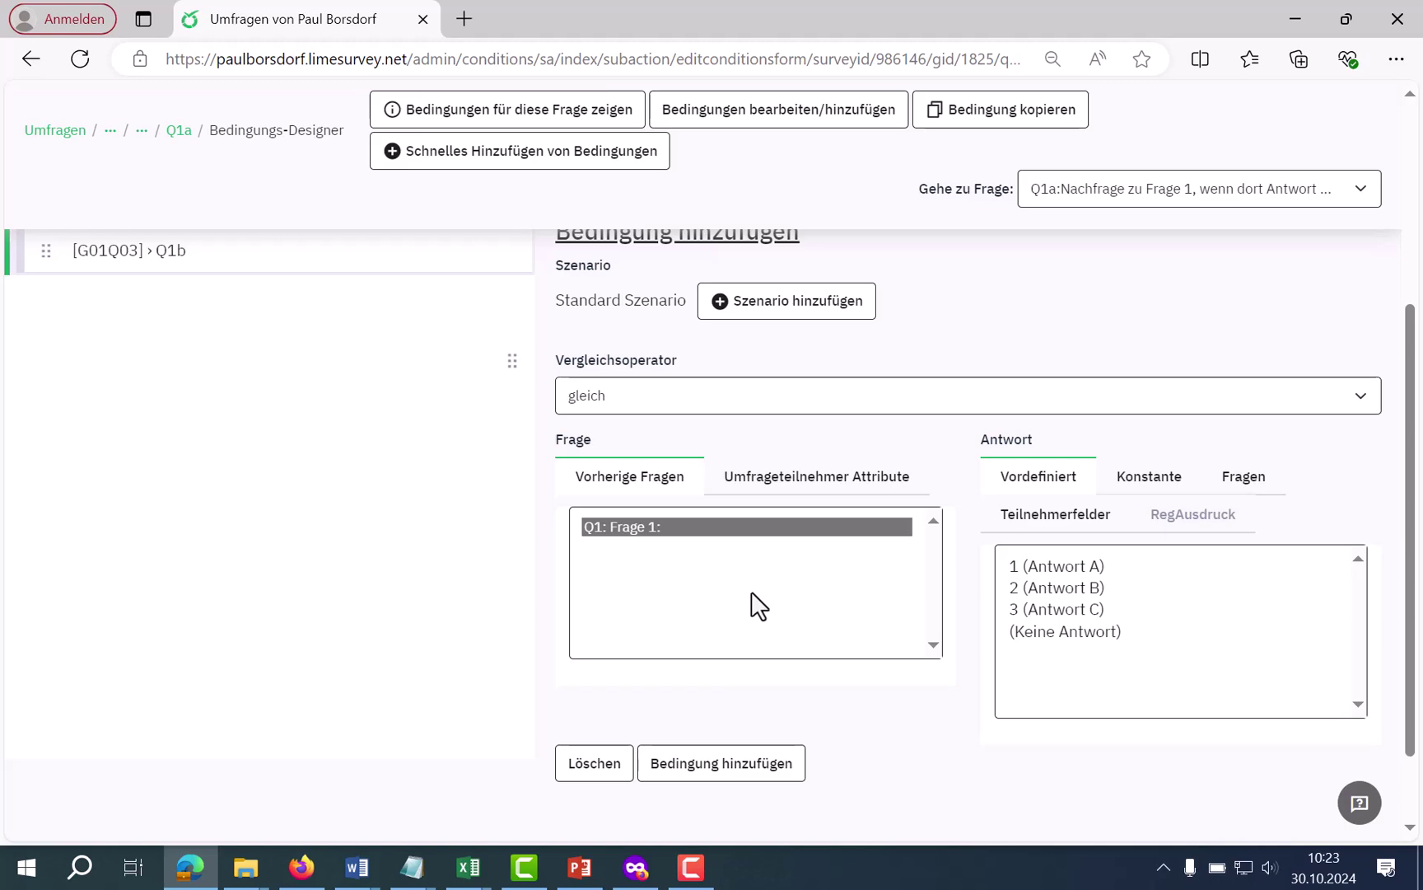
scroll(686, 741, "up", 3)
scroll(645, 613, "down", 3)
Add the condition Q1: Frage 1 gleich 1 (Antwort A)
left_click(696, 640)
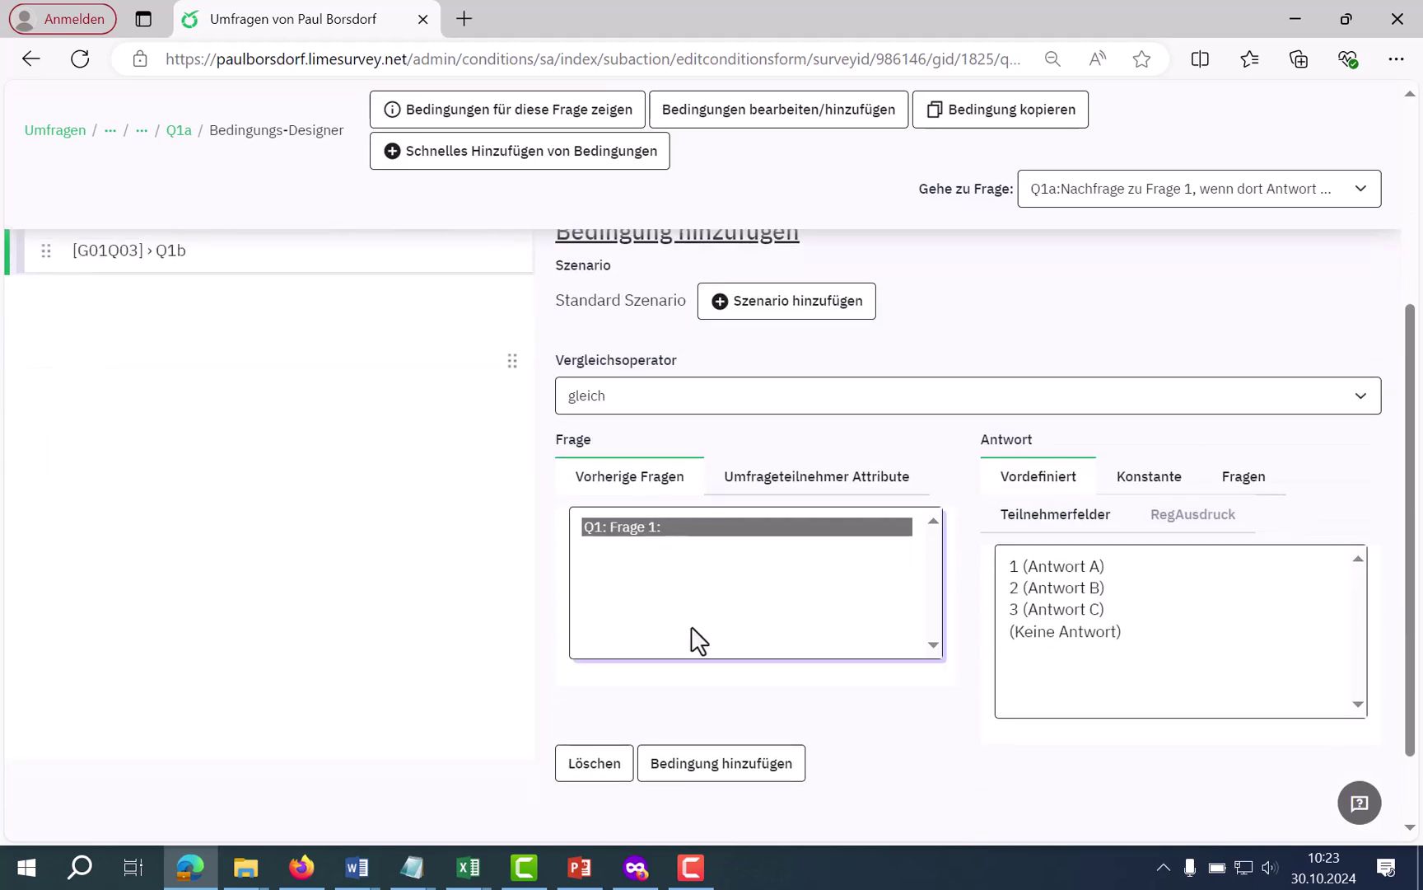
scroll(699, 656, "up", 3)
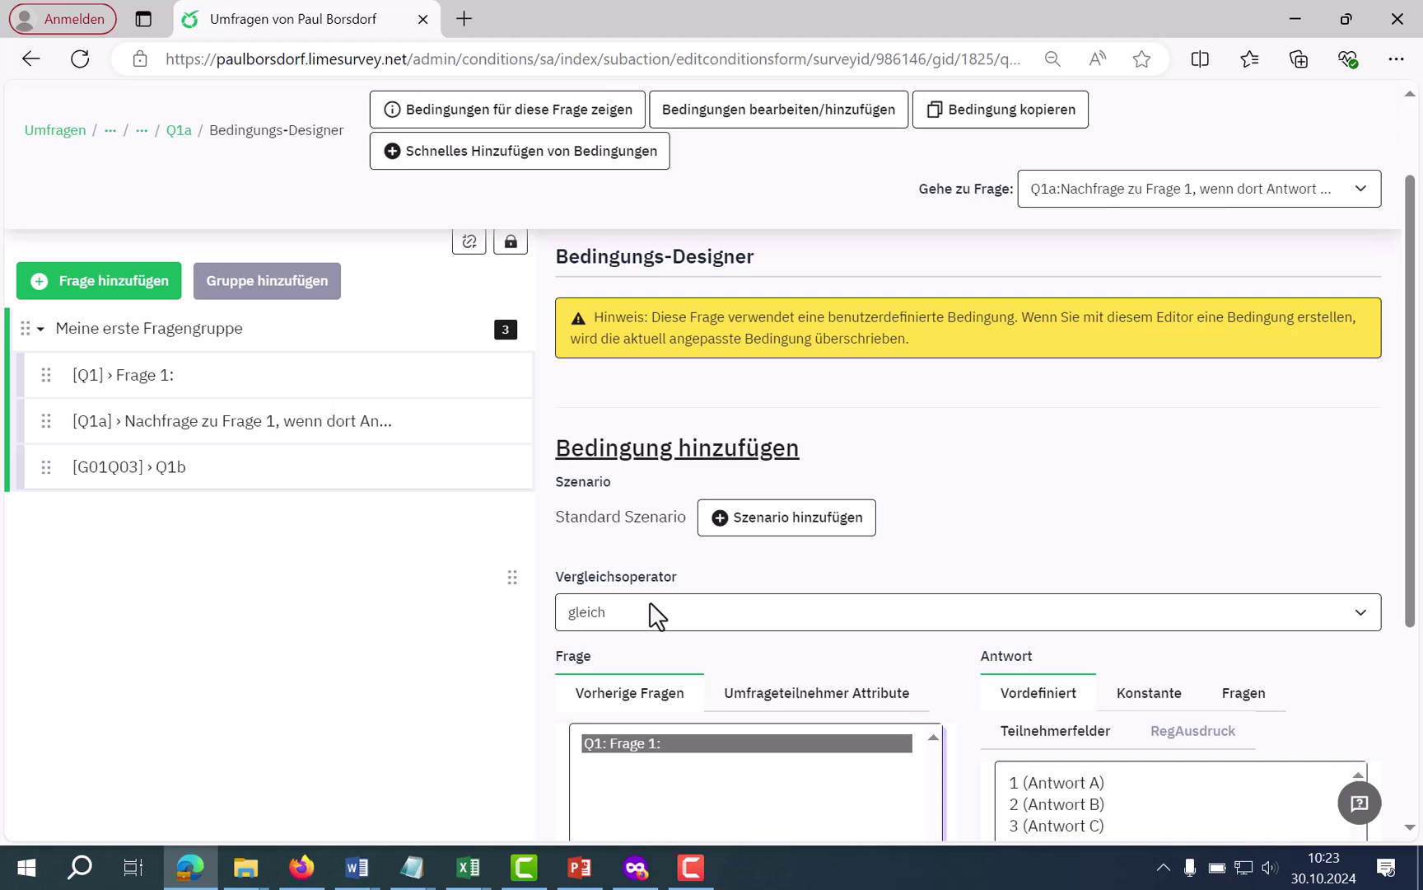
left_click_drag(559, 586, 677, 601)
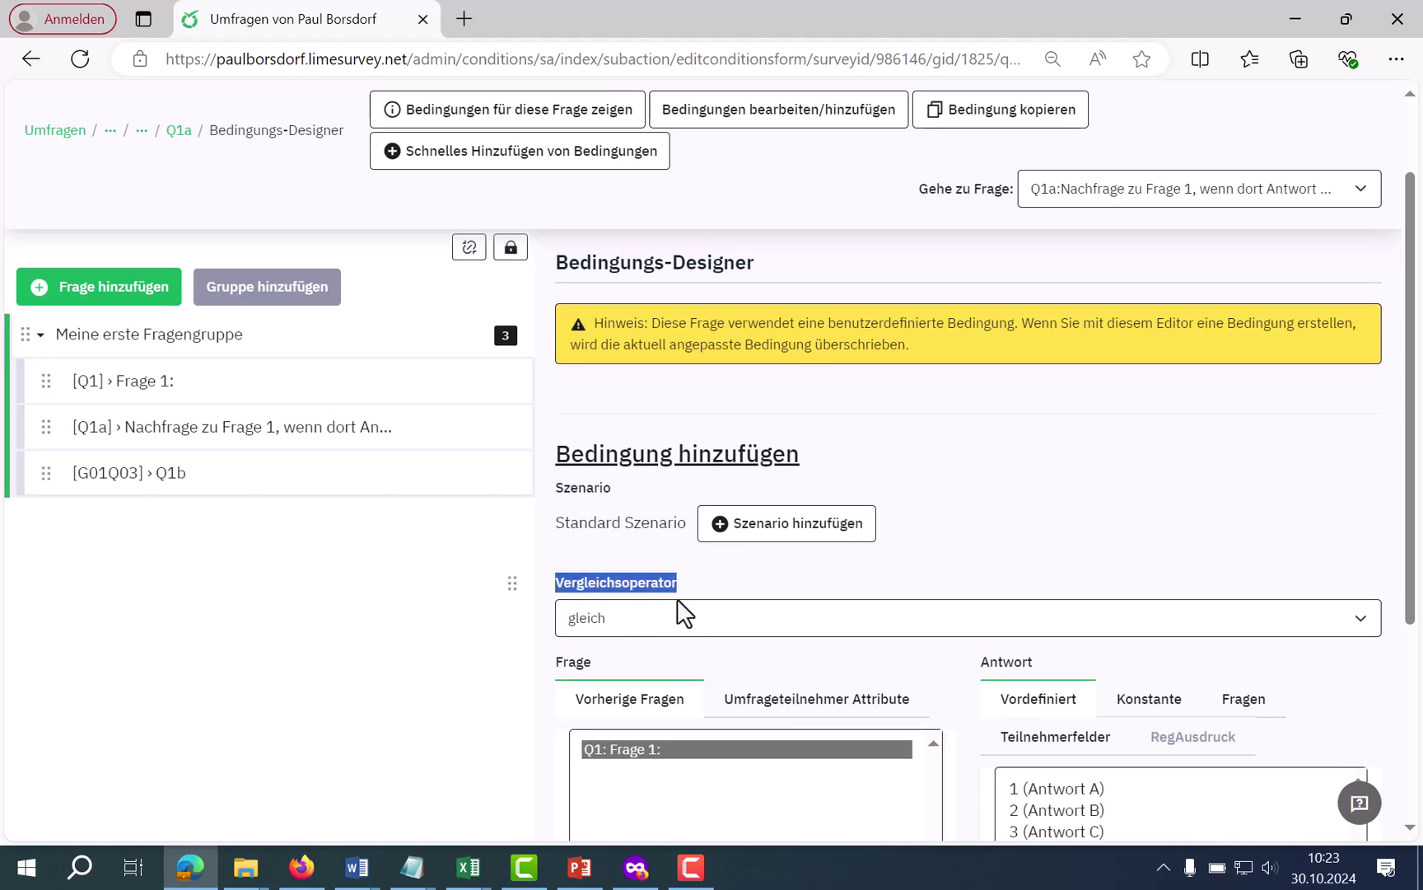
left_click(632, 617)
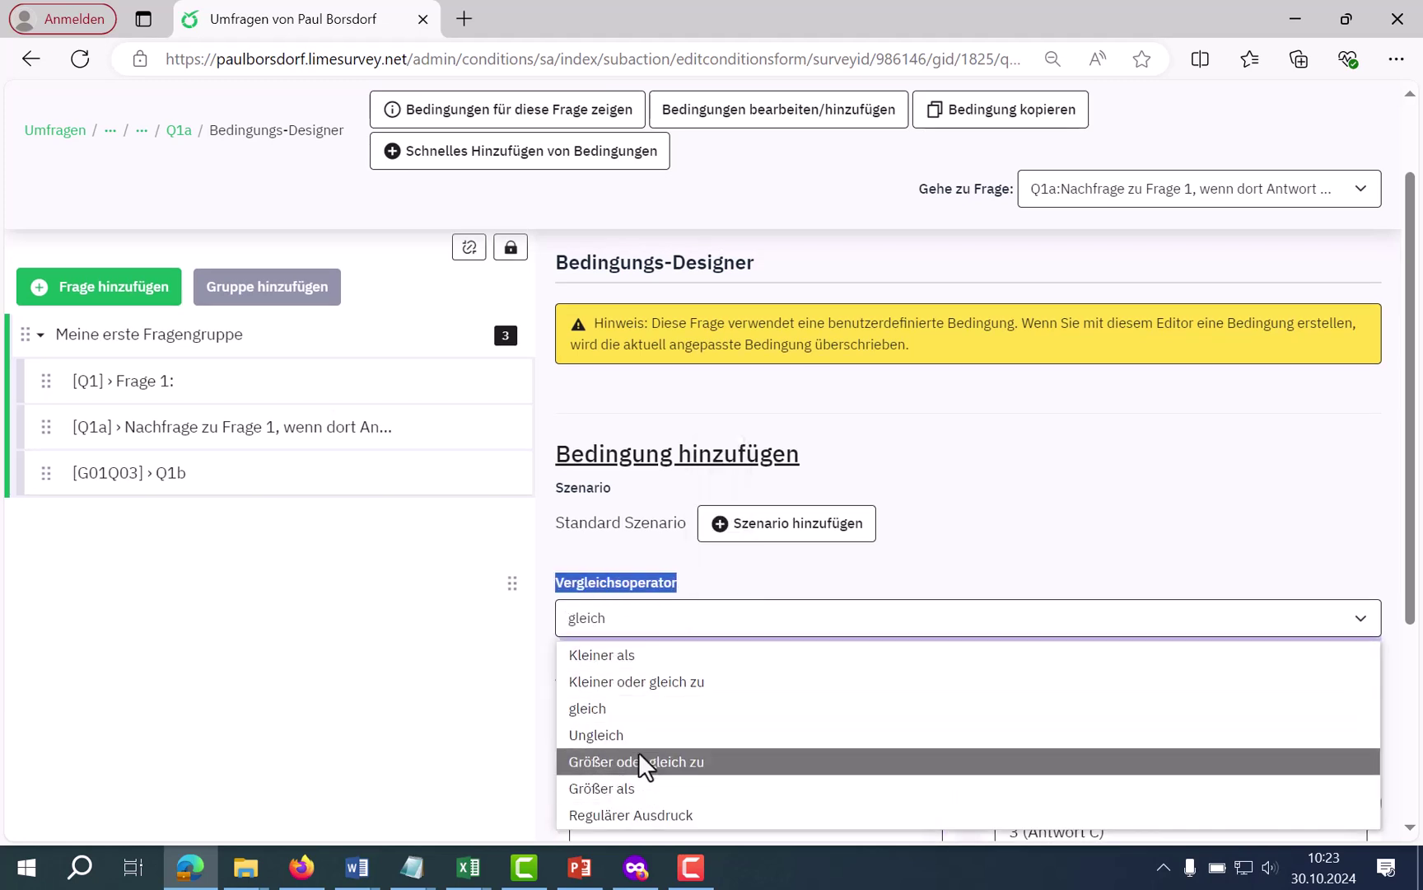
left_click(641, 711)
scroll(932, 577, "down", 2)
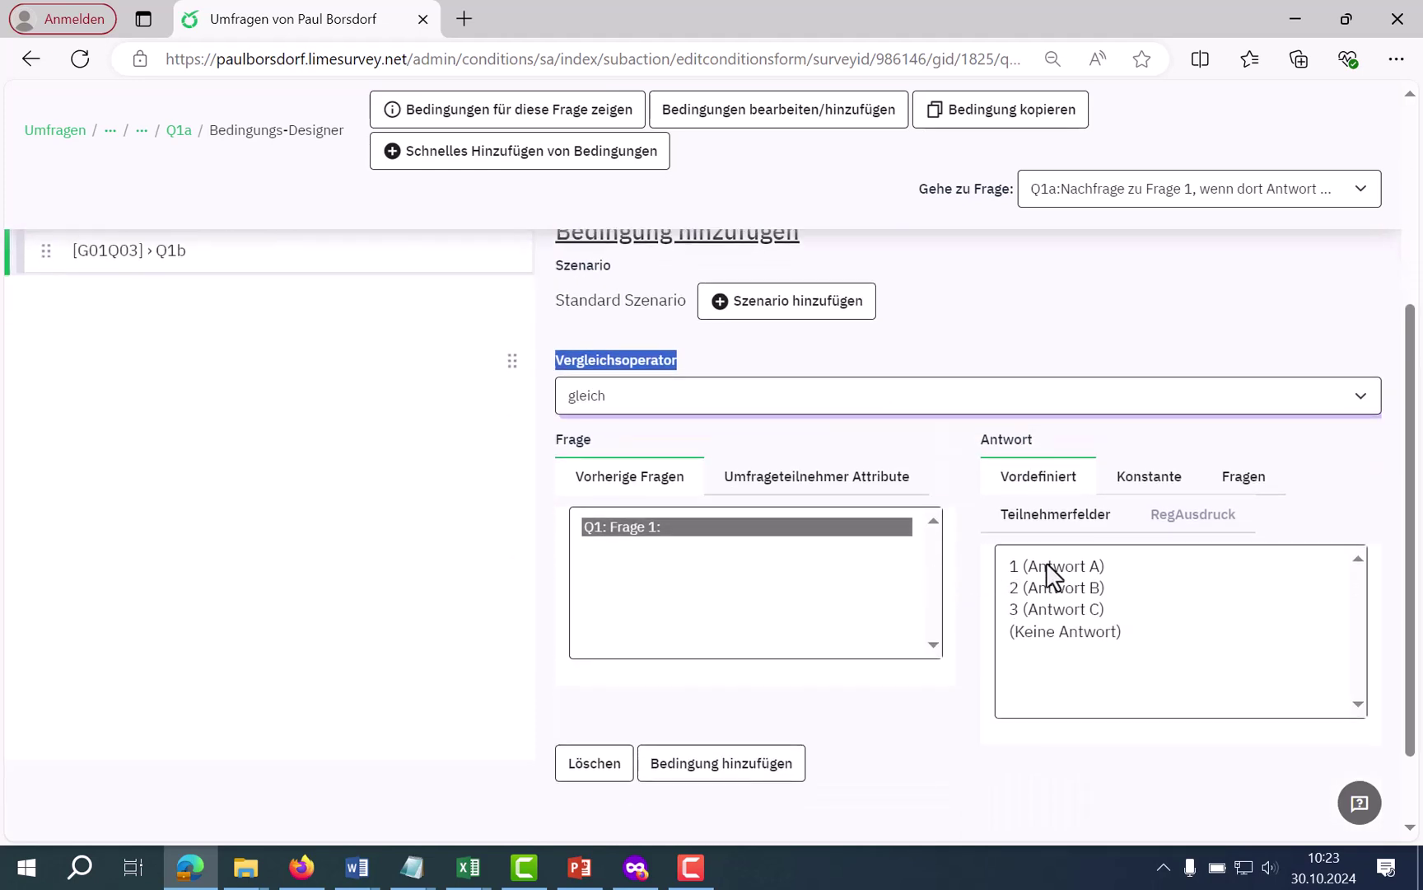
left_click(1053, 563)
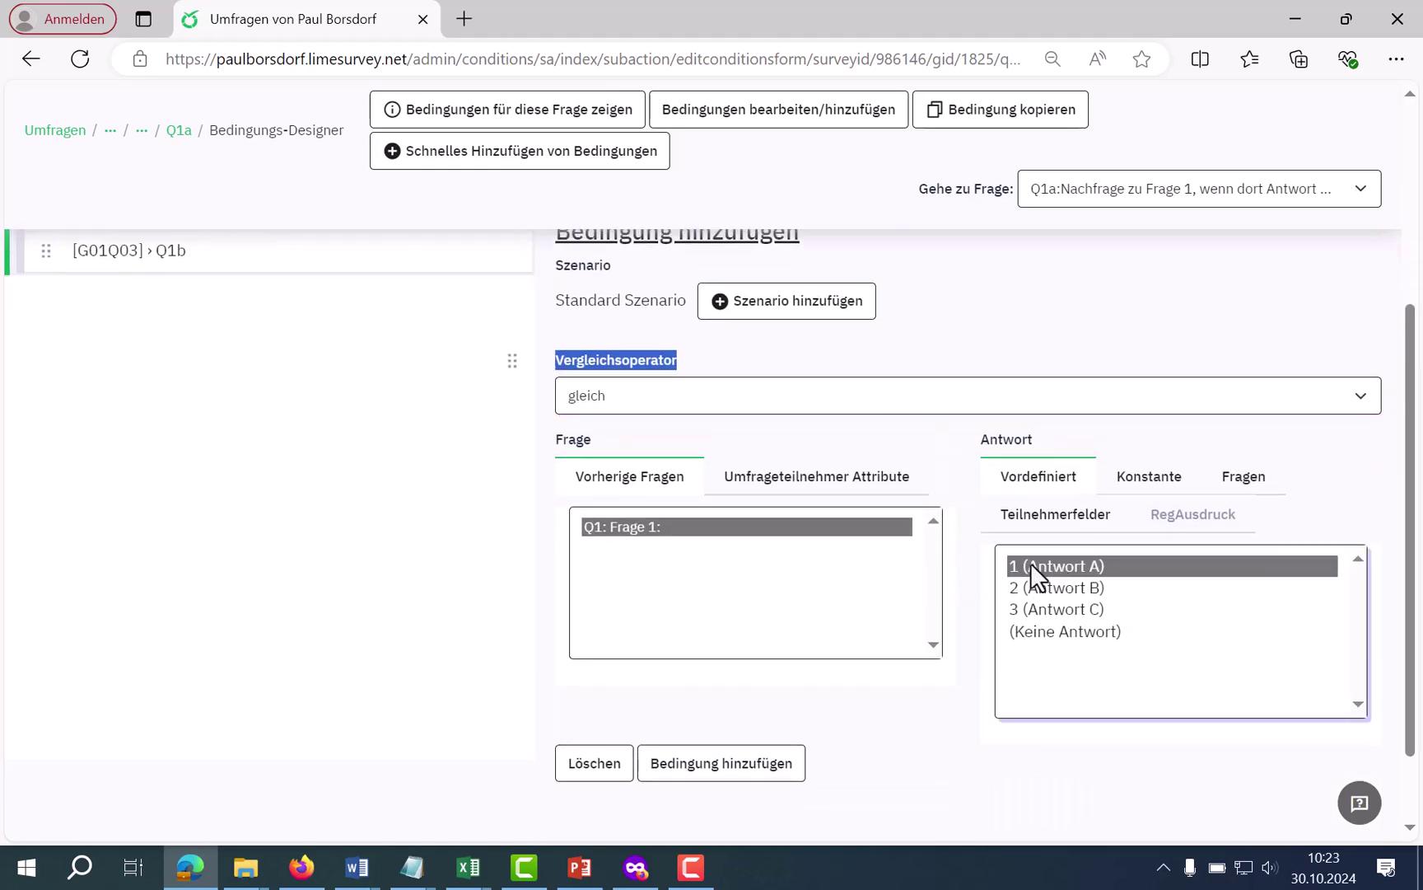
left_click(724, 780)
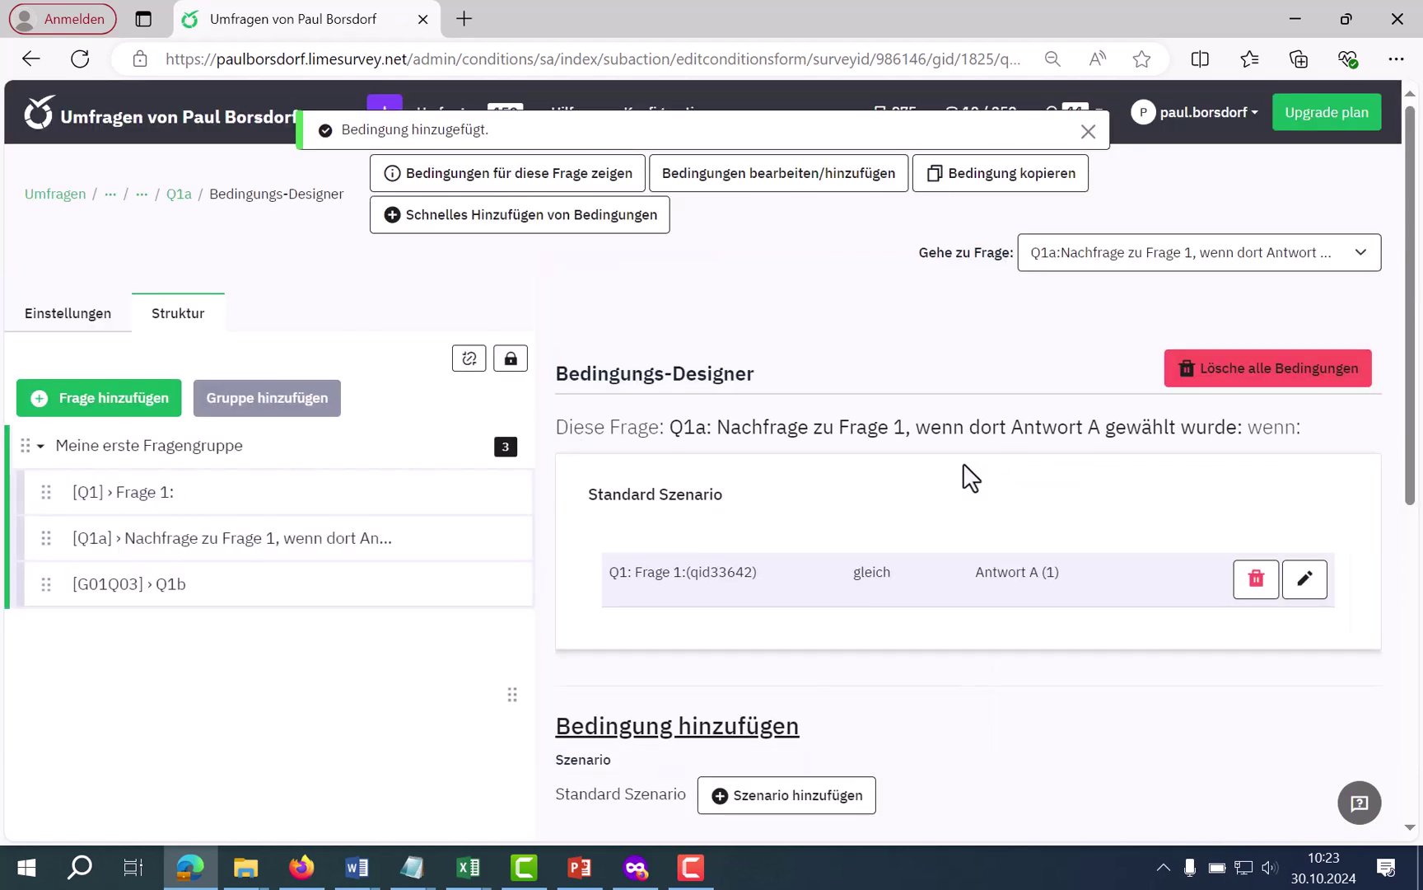
left_click(203, 560)
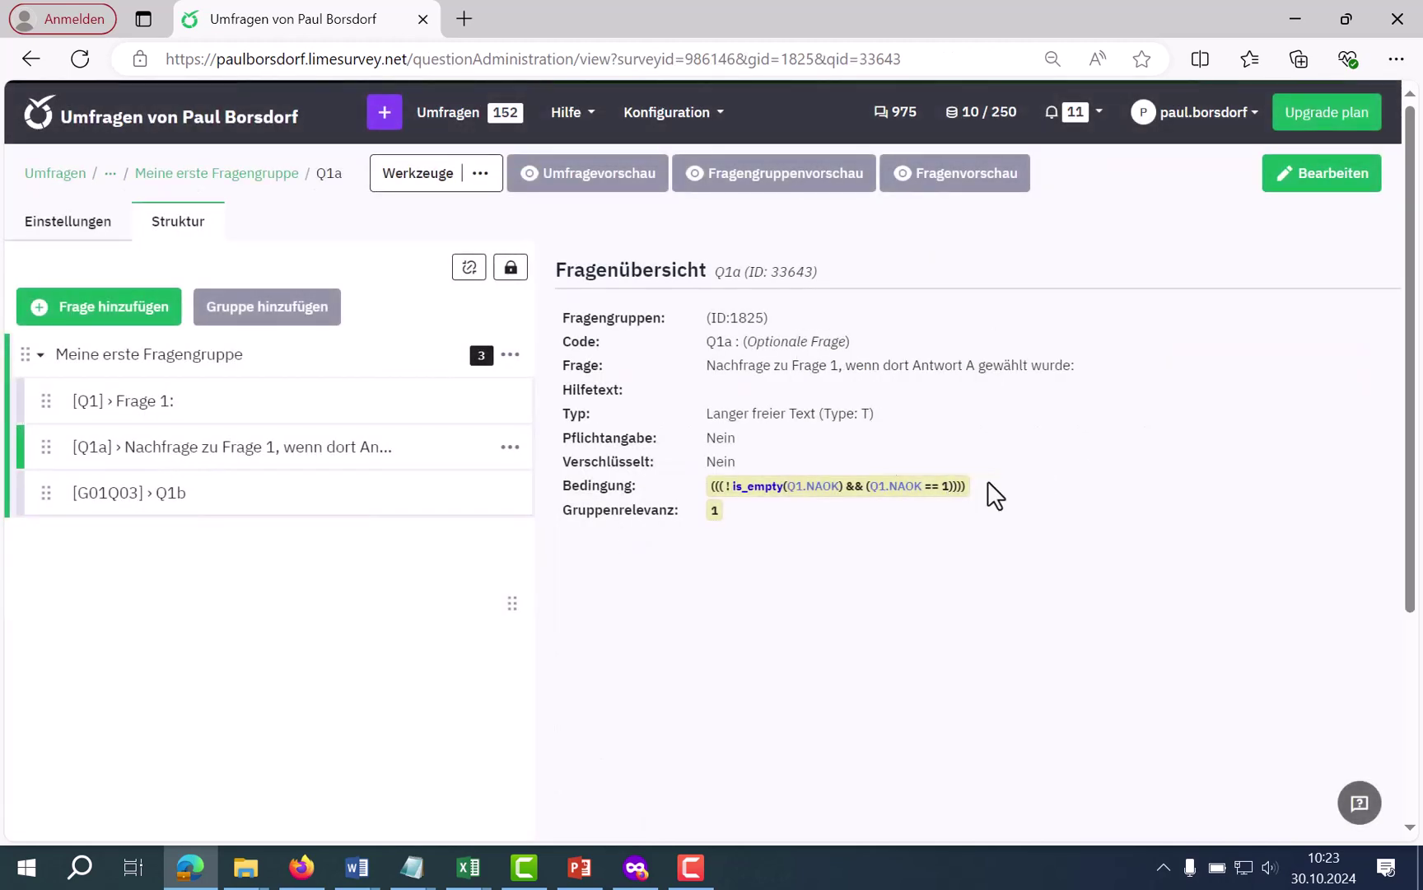
left_click_drag(993, 490, 706, 488)
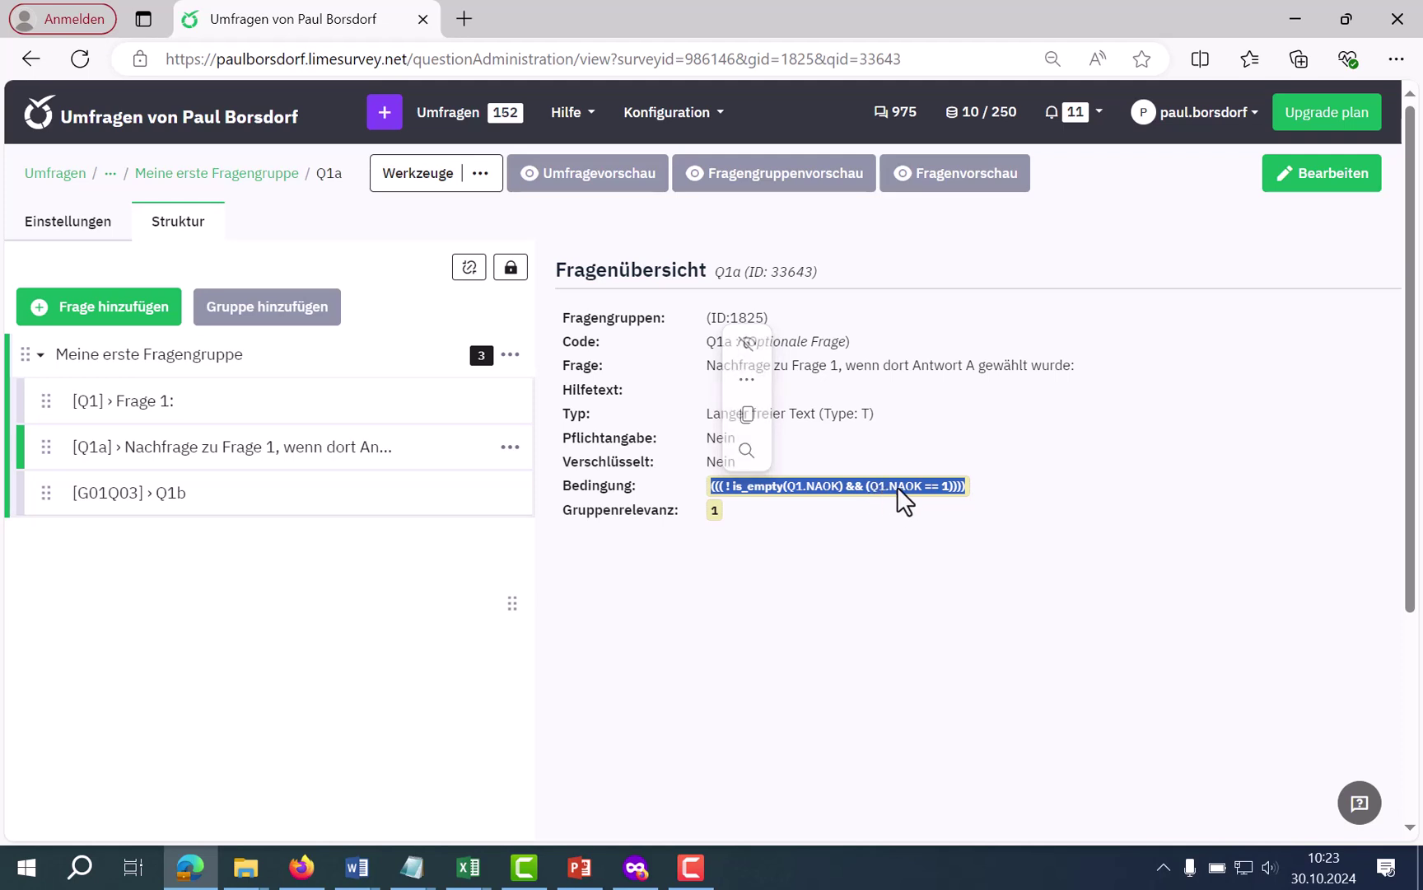
left_click(989, 483)
mouse_move(890, 494)
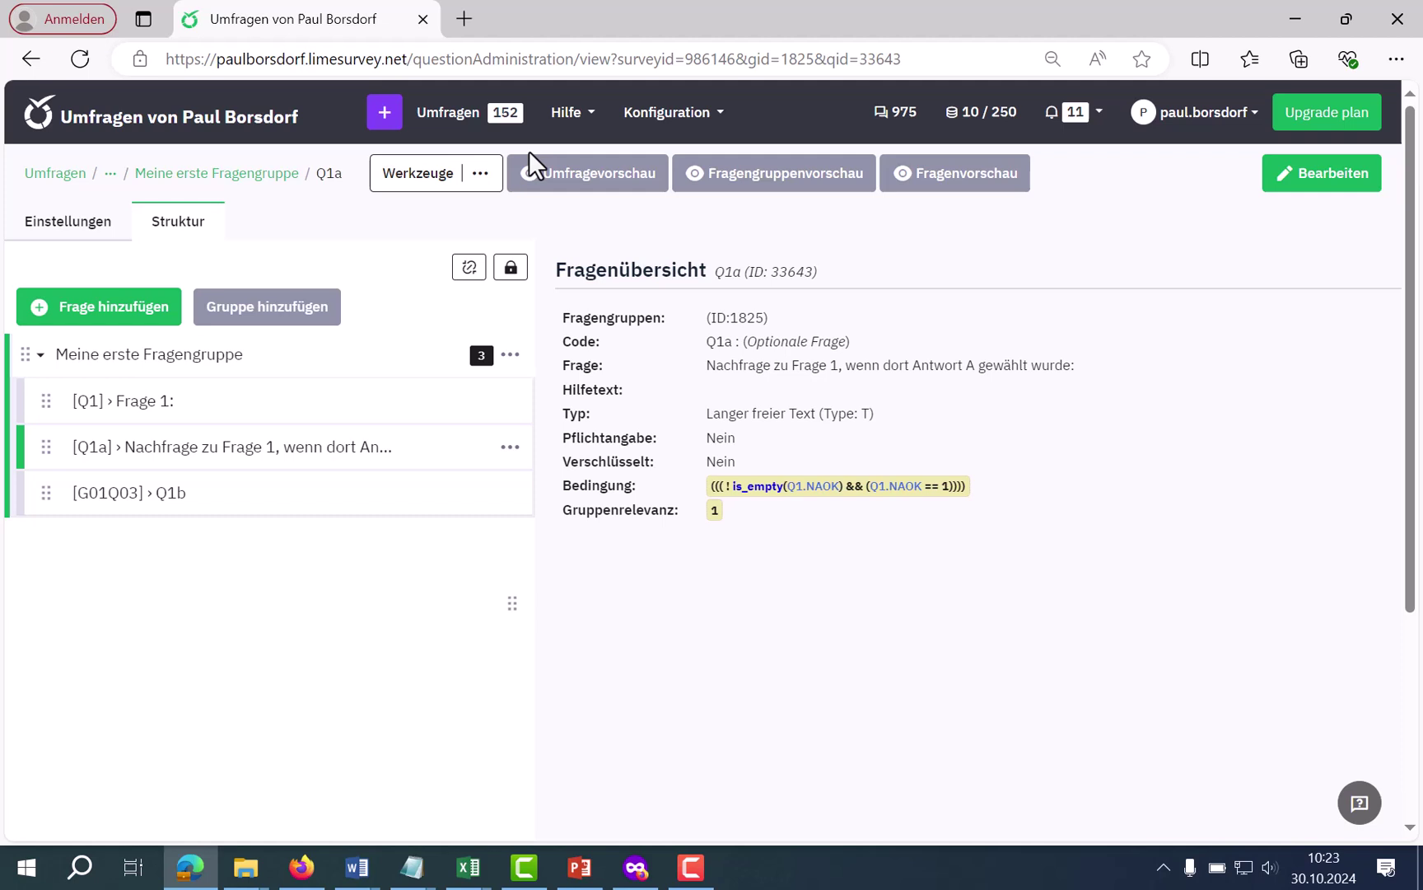
left_click(793, 188)
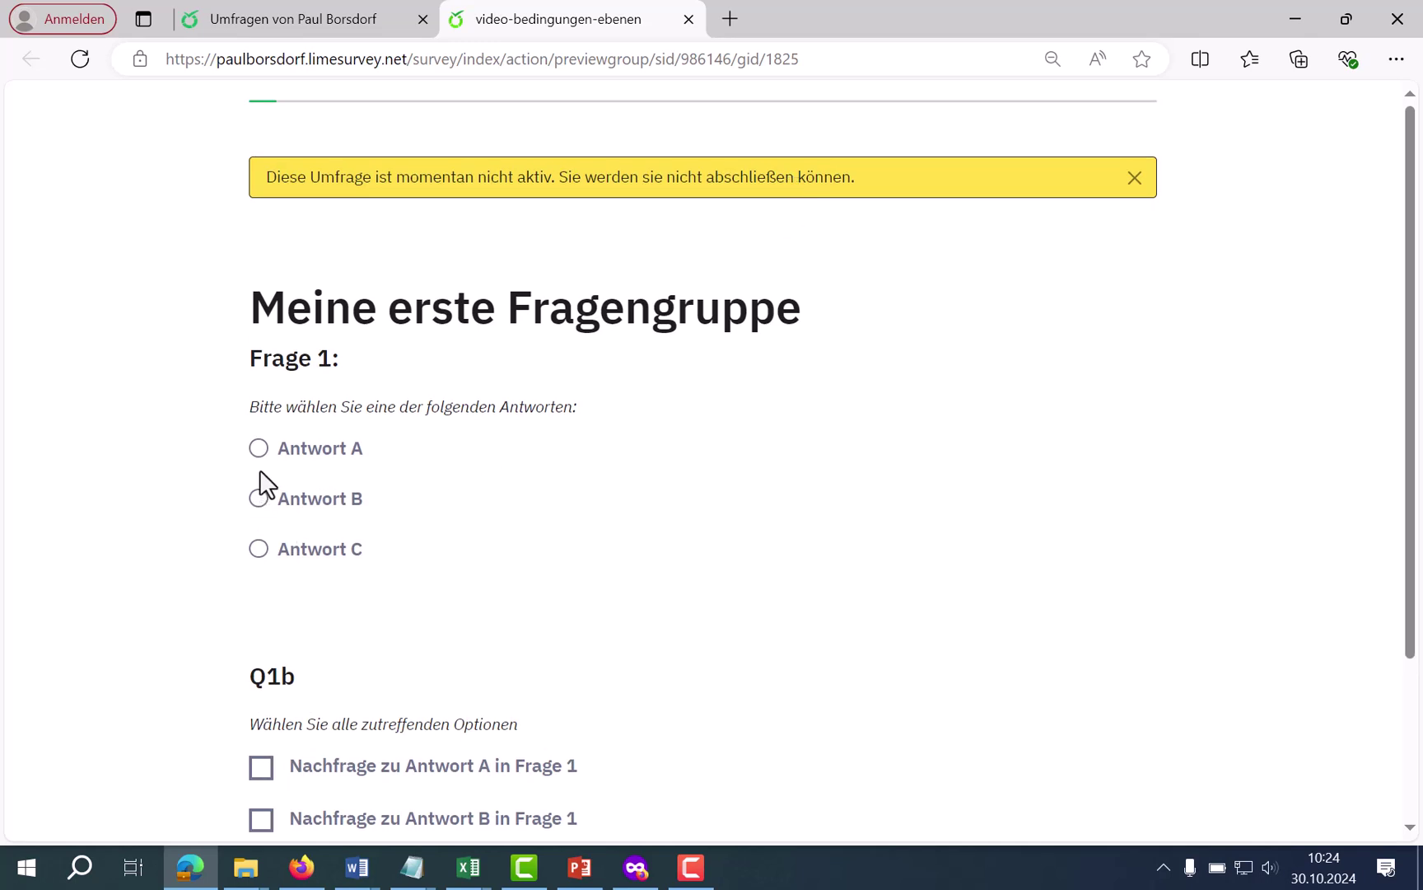
left_click(259, 498)
left_click(259, 548)
left_click(259, 448)
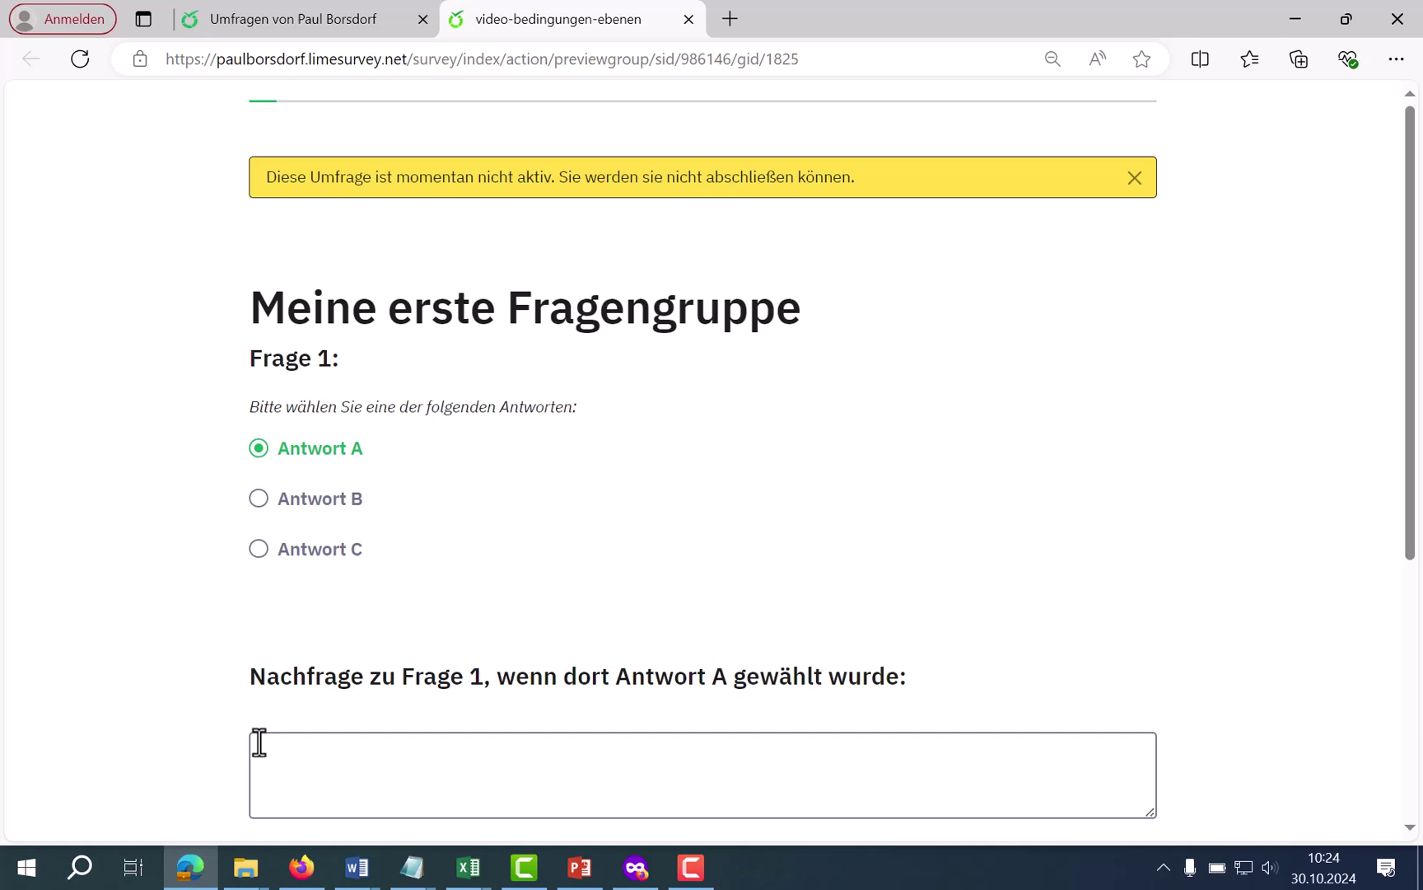
left_click_drag(246, 674, 920, 697)
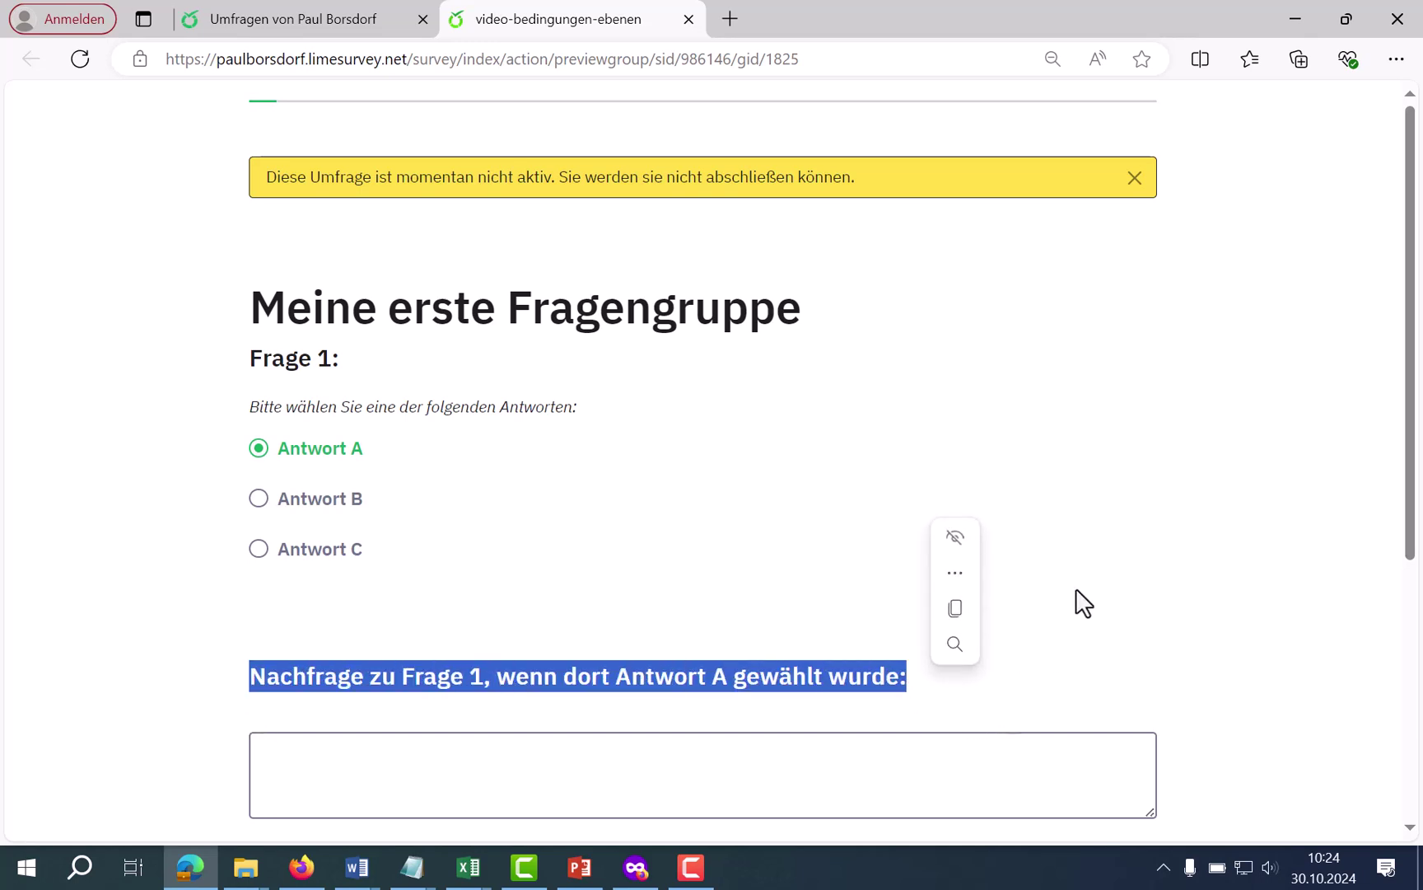
key("F10")
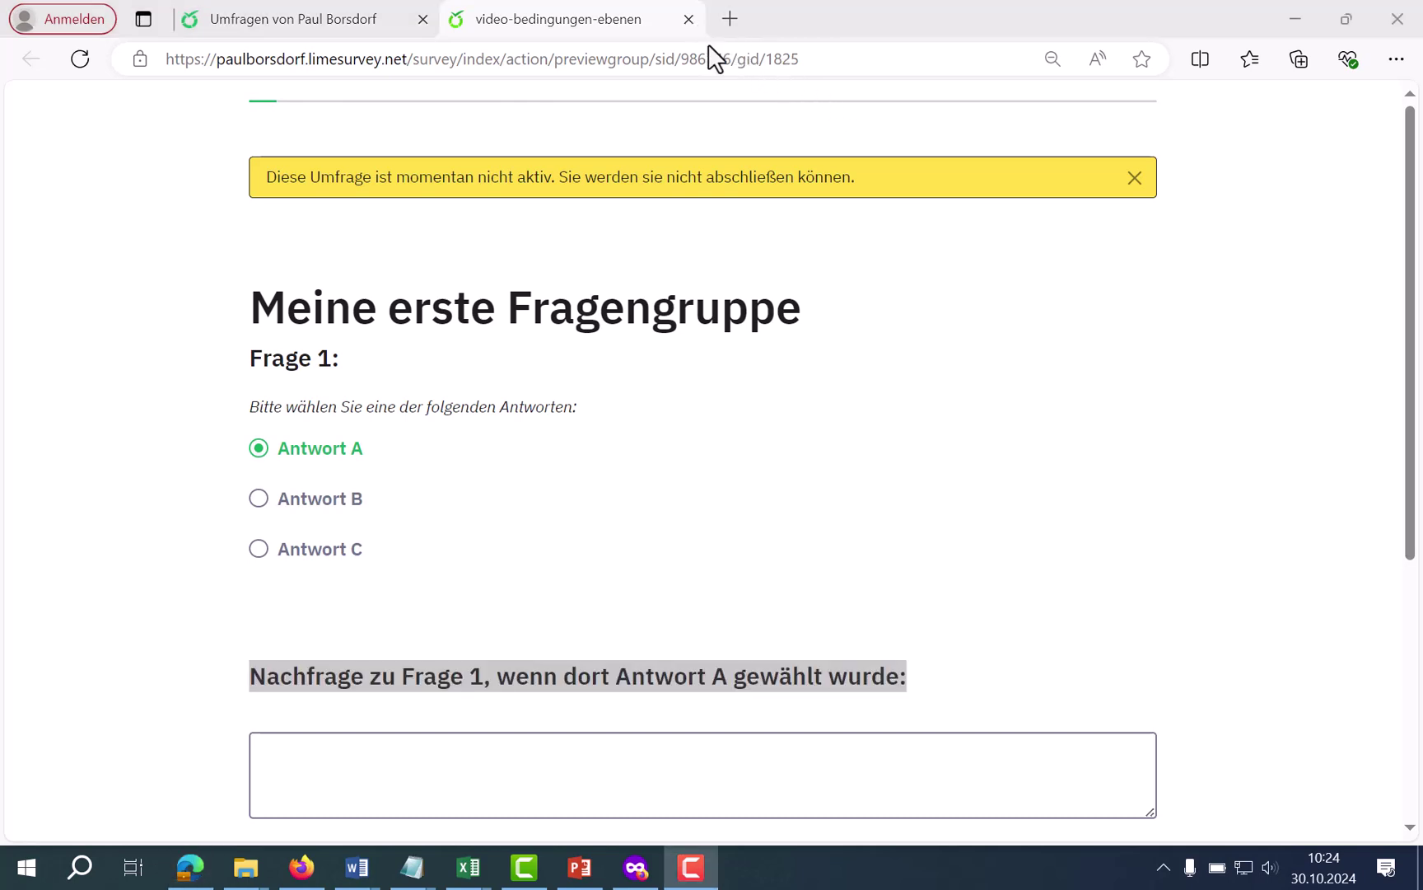
left_click(688, 19)
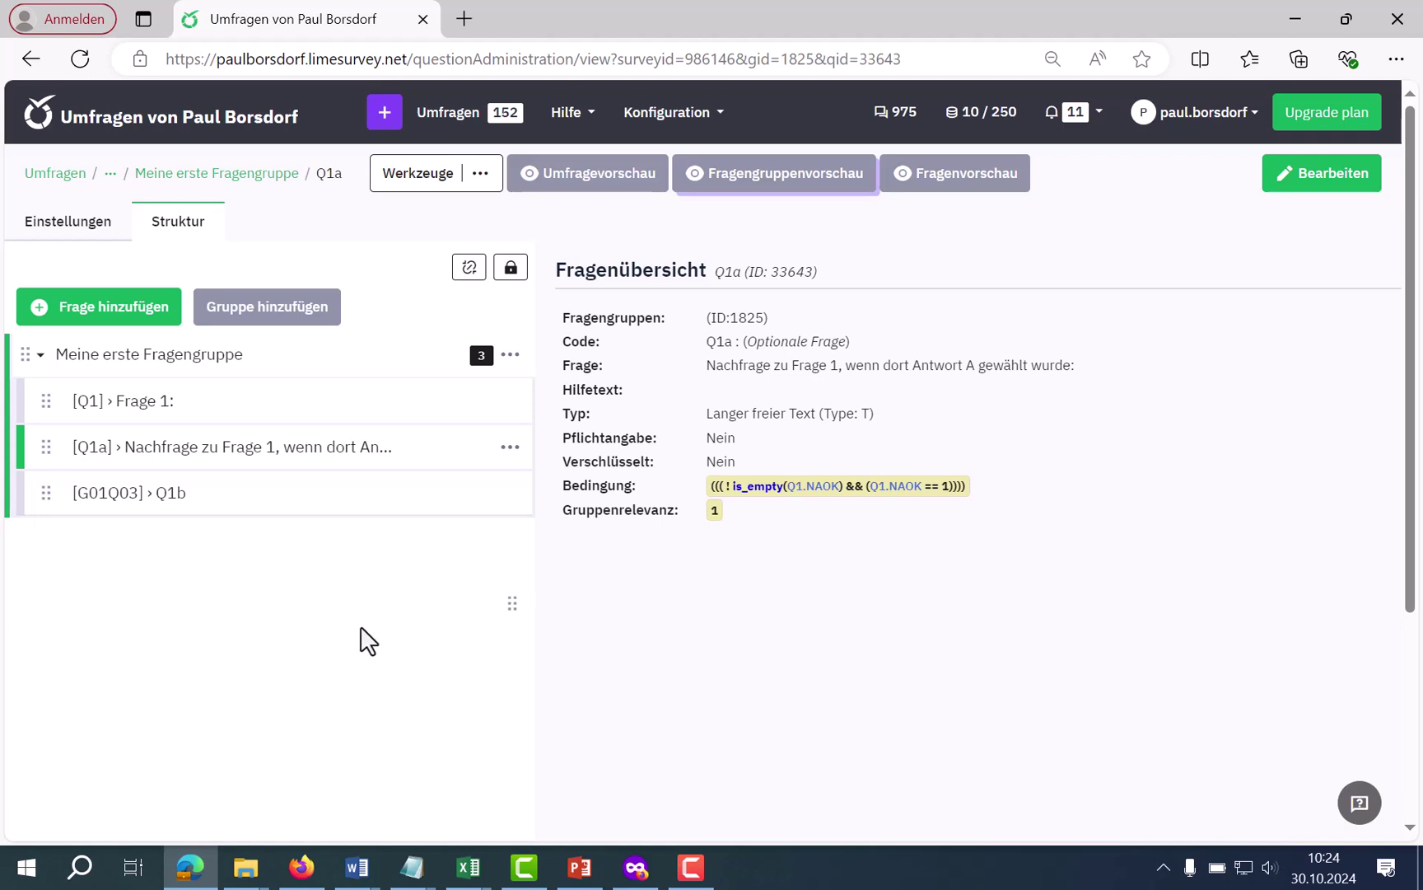
Create a new question group titled 'test'
left_click(278, 301)
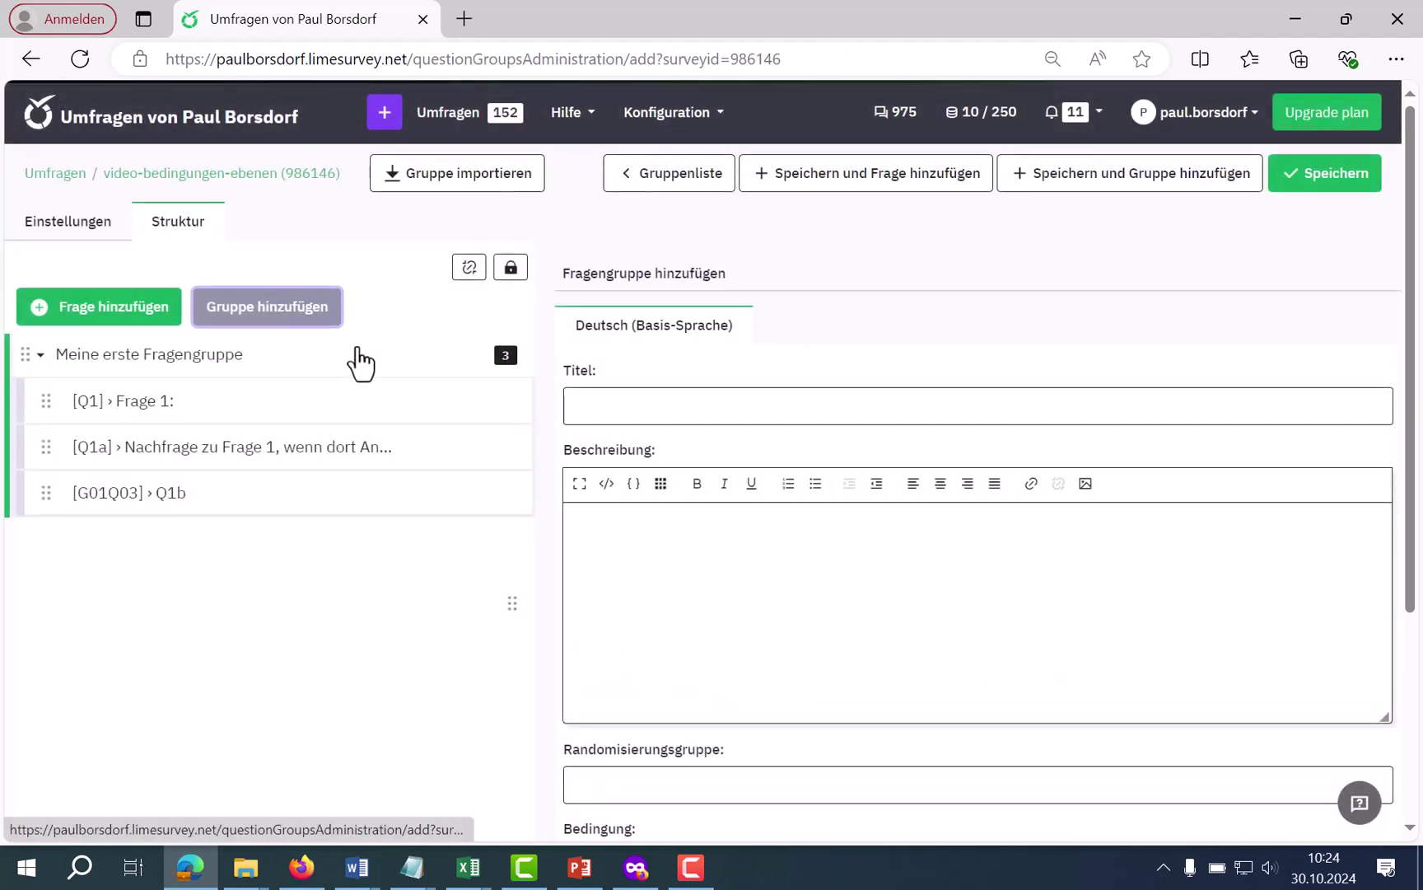
left_click(668, 410)
type("test")
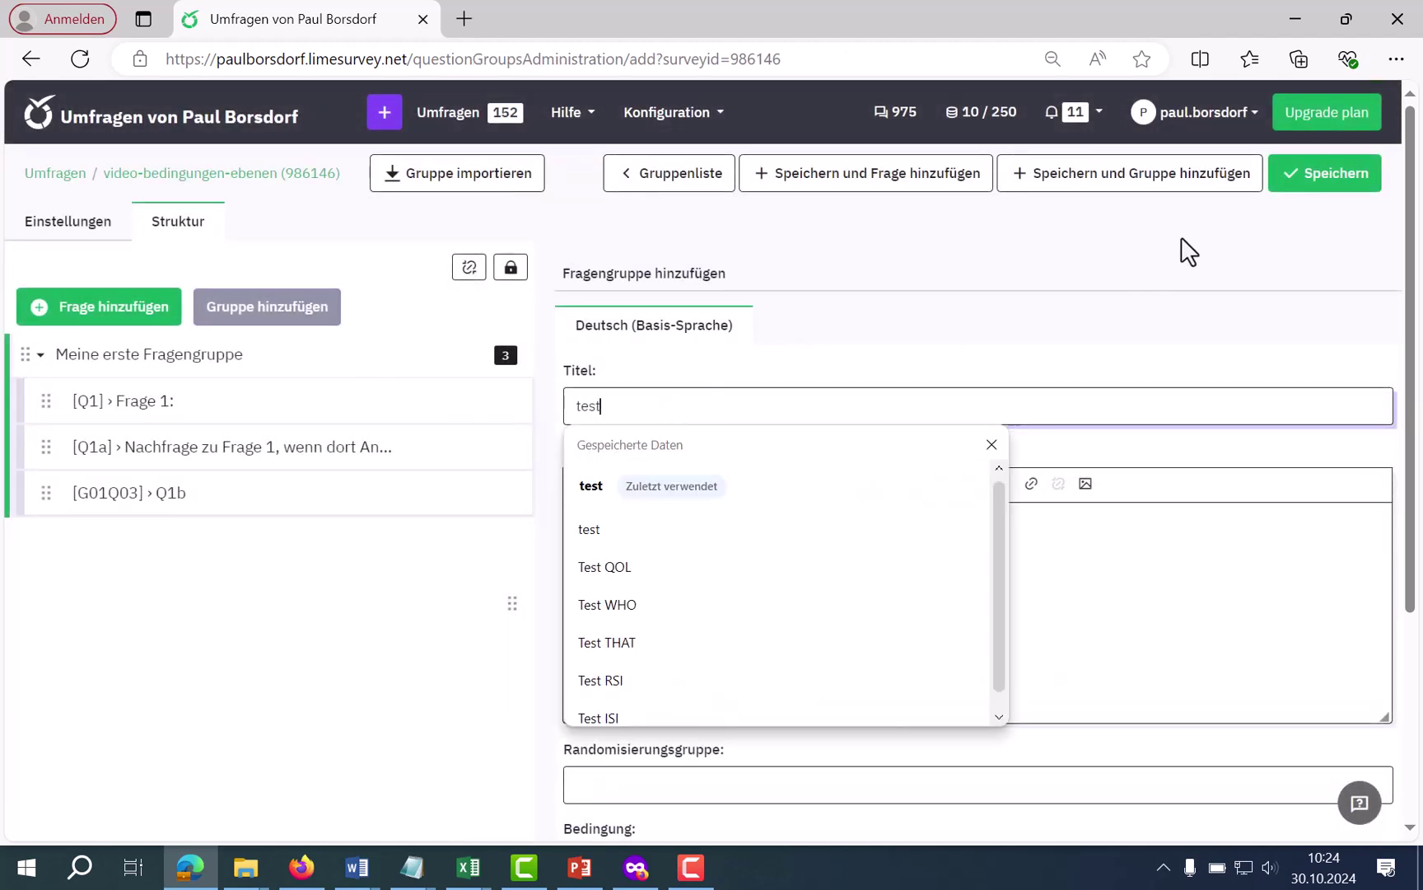
left_click(862, 187)
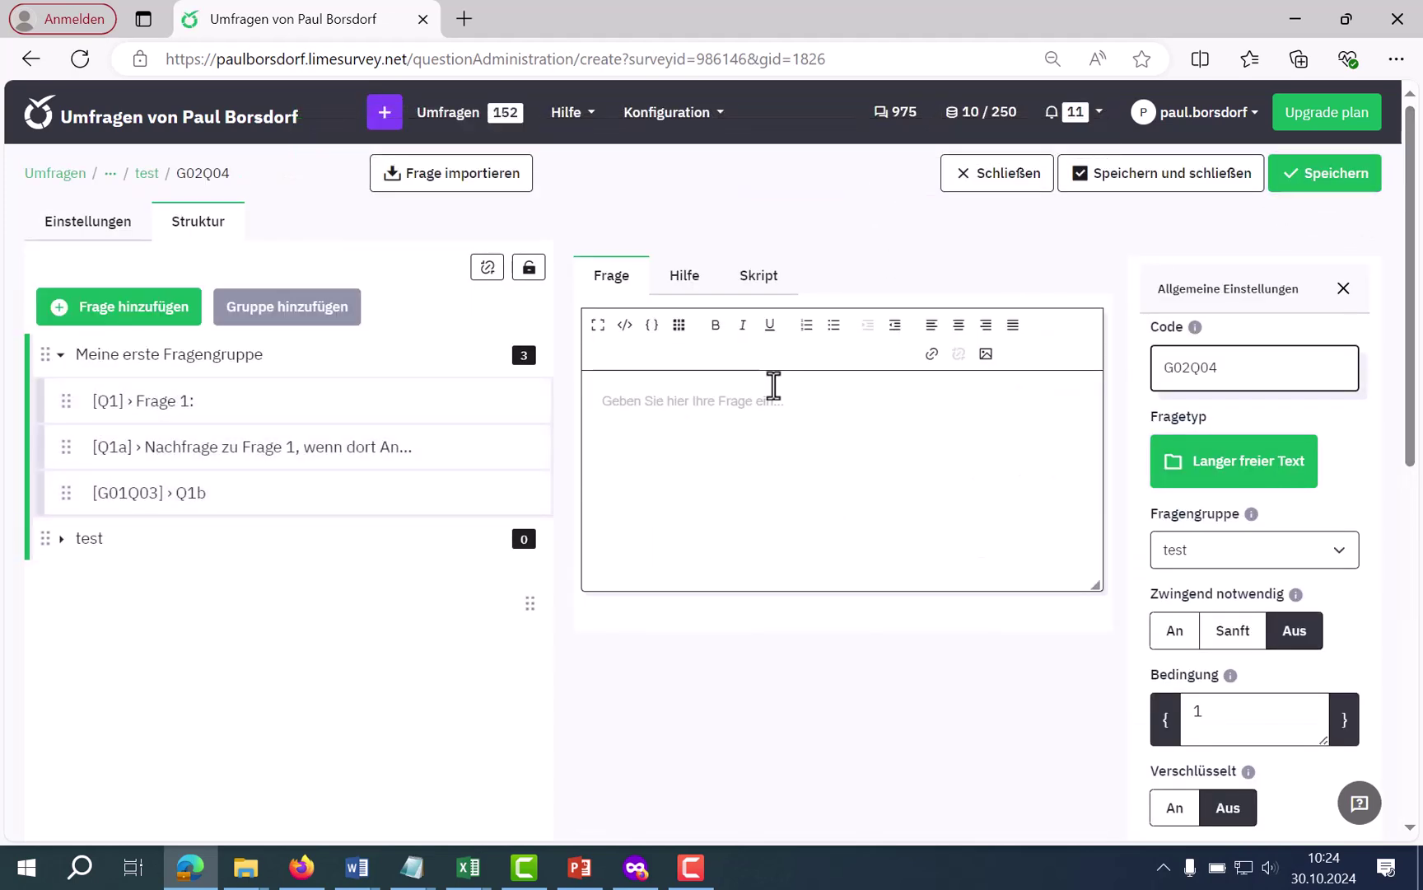
Save the group's first question G02Q04 with the text 'test'
left_click(777, 386)
type("test")
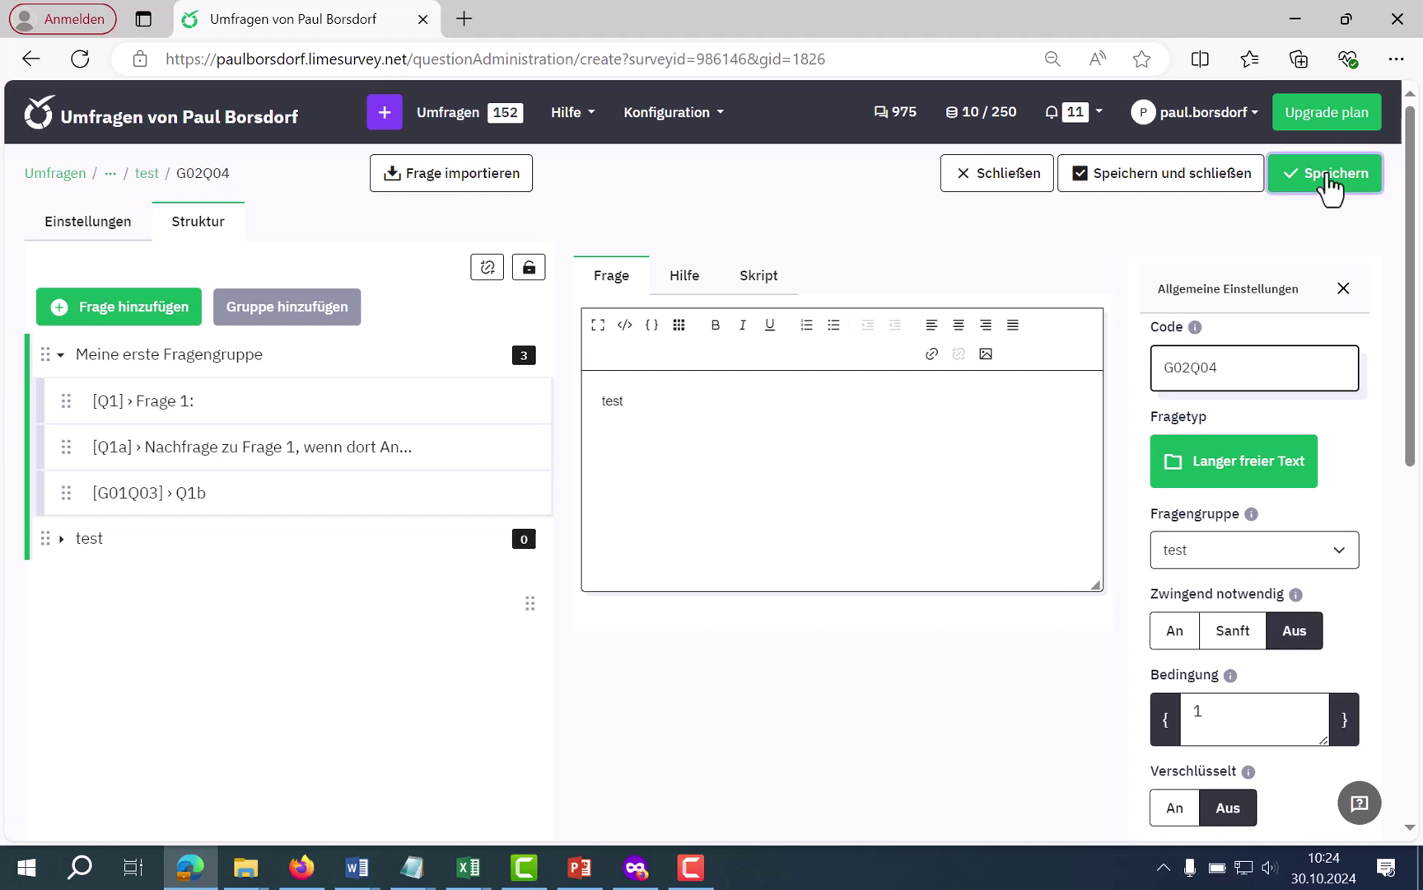
left_click(1326, 183)
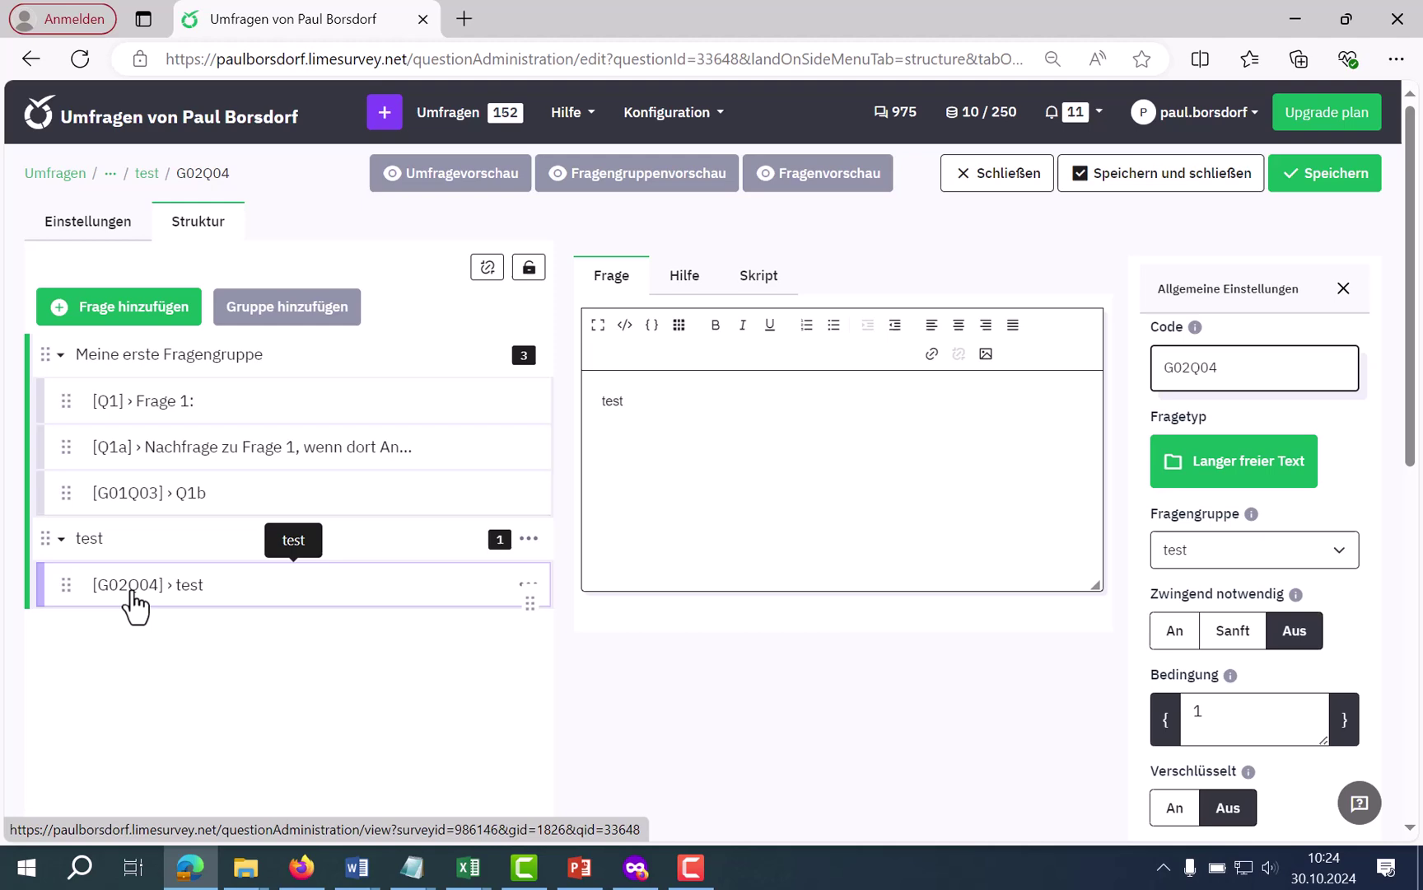
Open the edit form of the test group
left_click(93, 542)
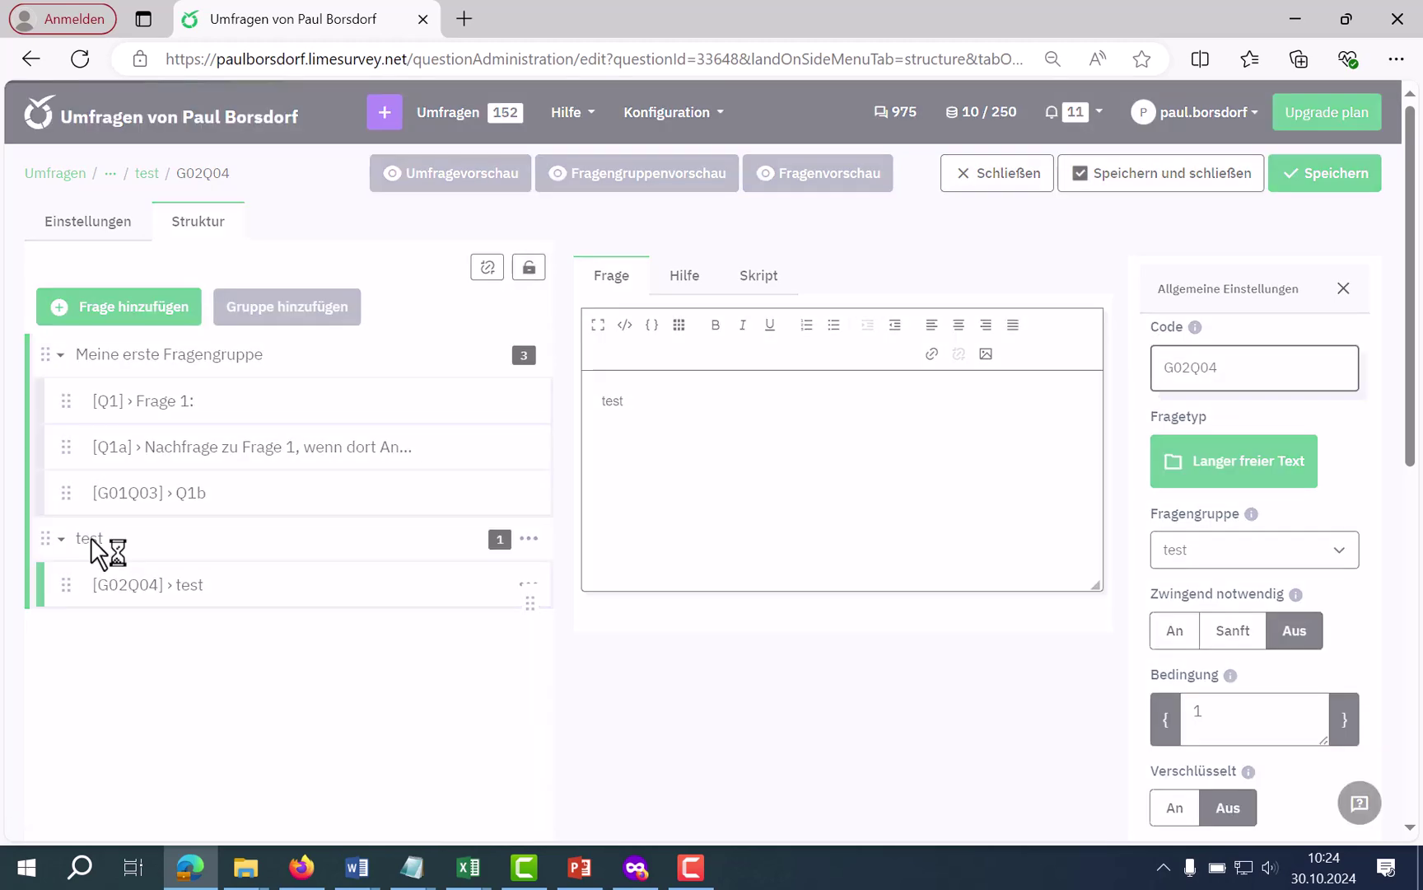
left_click(1310, 188)
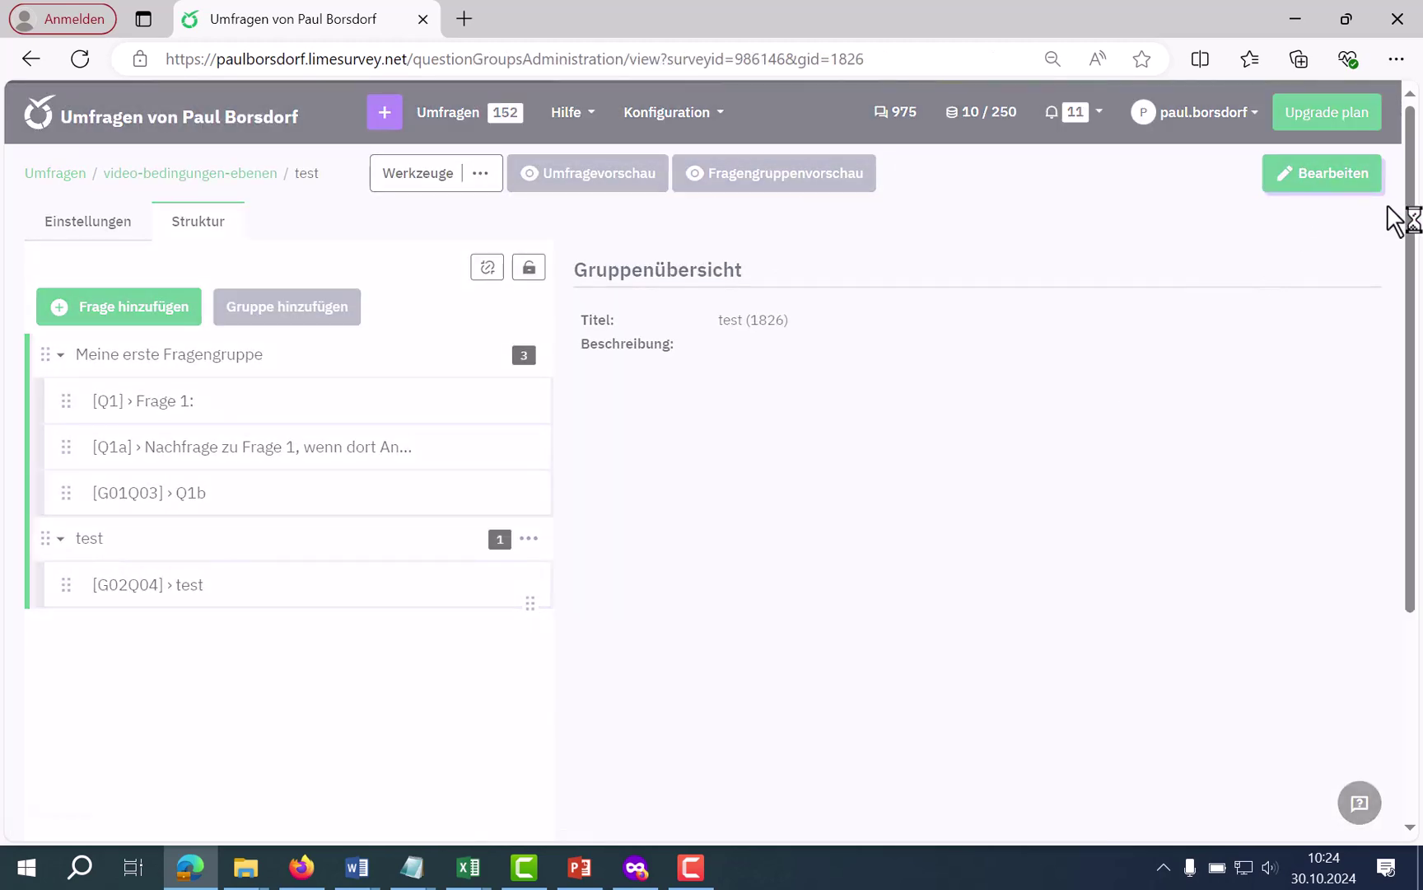
scroll(1398, 494, "down", 2)
scroll(998, 505, "down", 2)
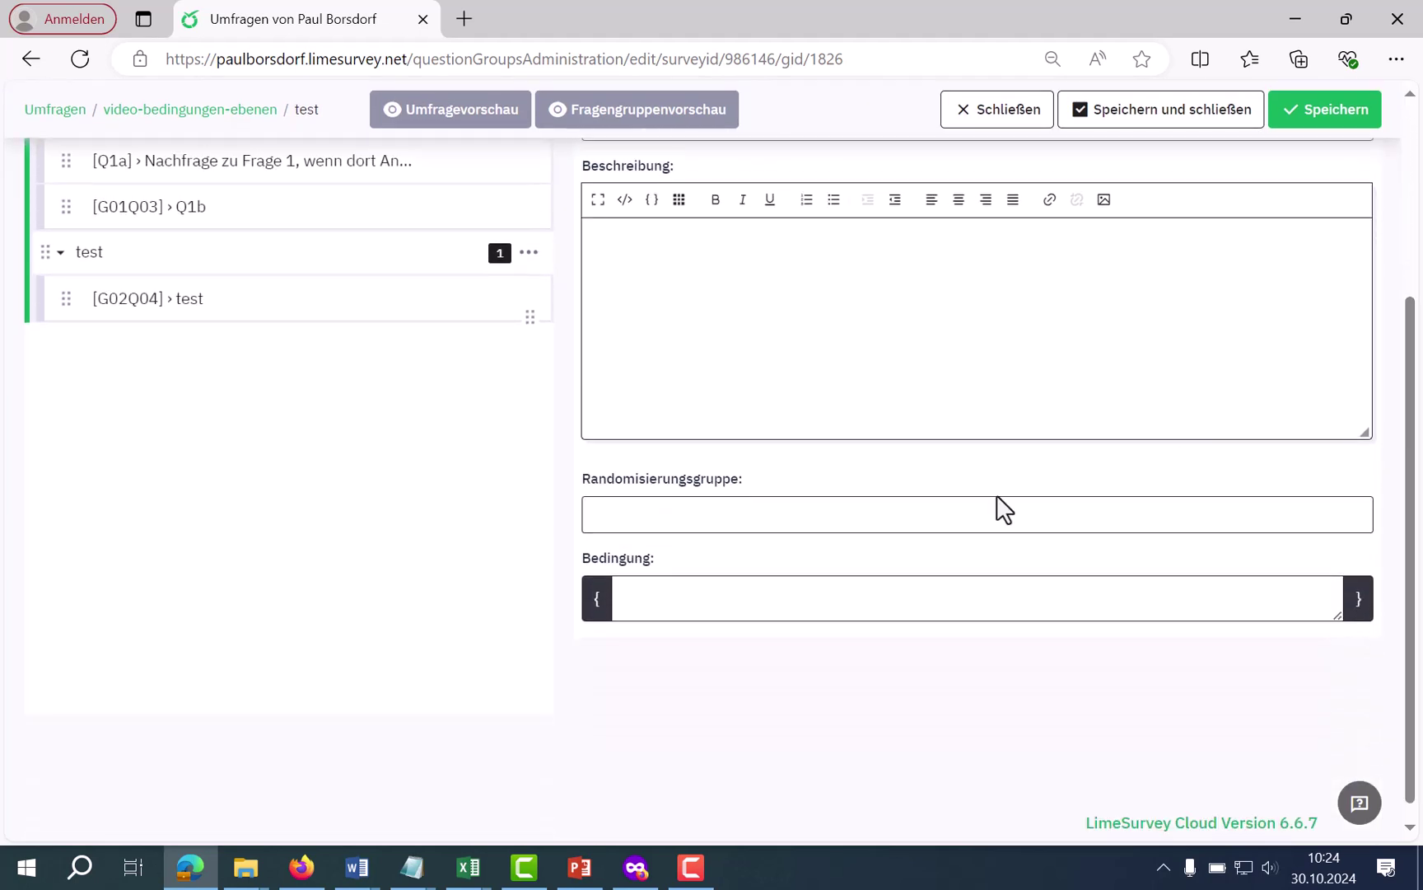
mouse_move(656, 562)
left_mouse_down()
mouse_move(556, 578)
mouse_move(654, 560)
left_mouse_up()
scroll(1413, 633, "up", 2)
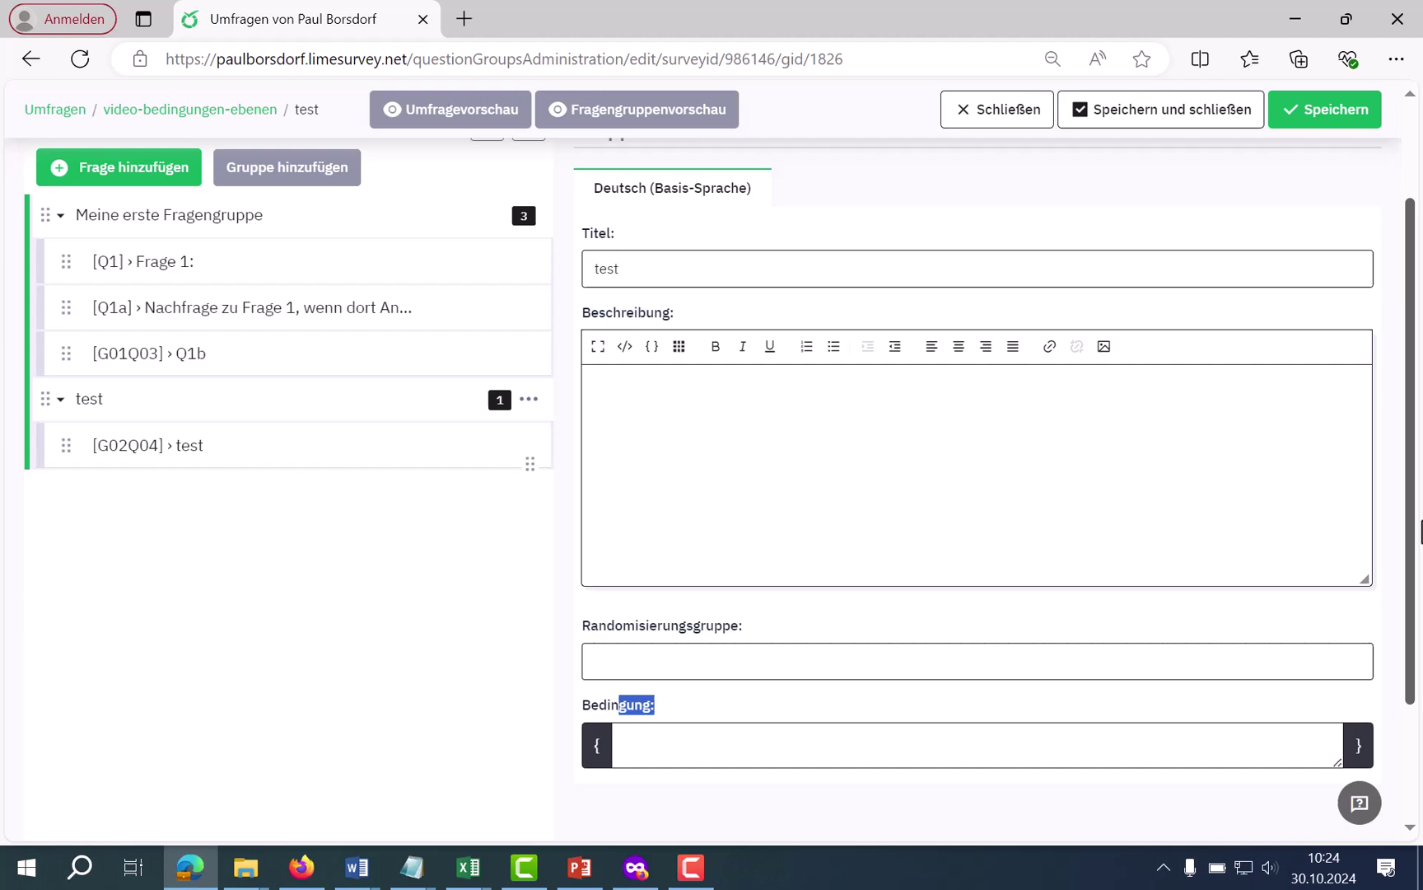
Enter Q1==1 in the test group's Bedingung field
left_click(773, 746)
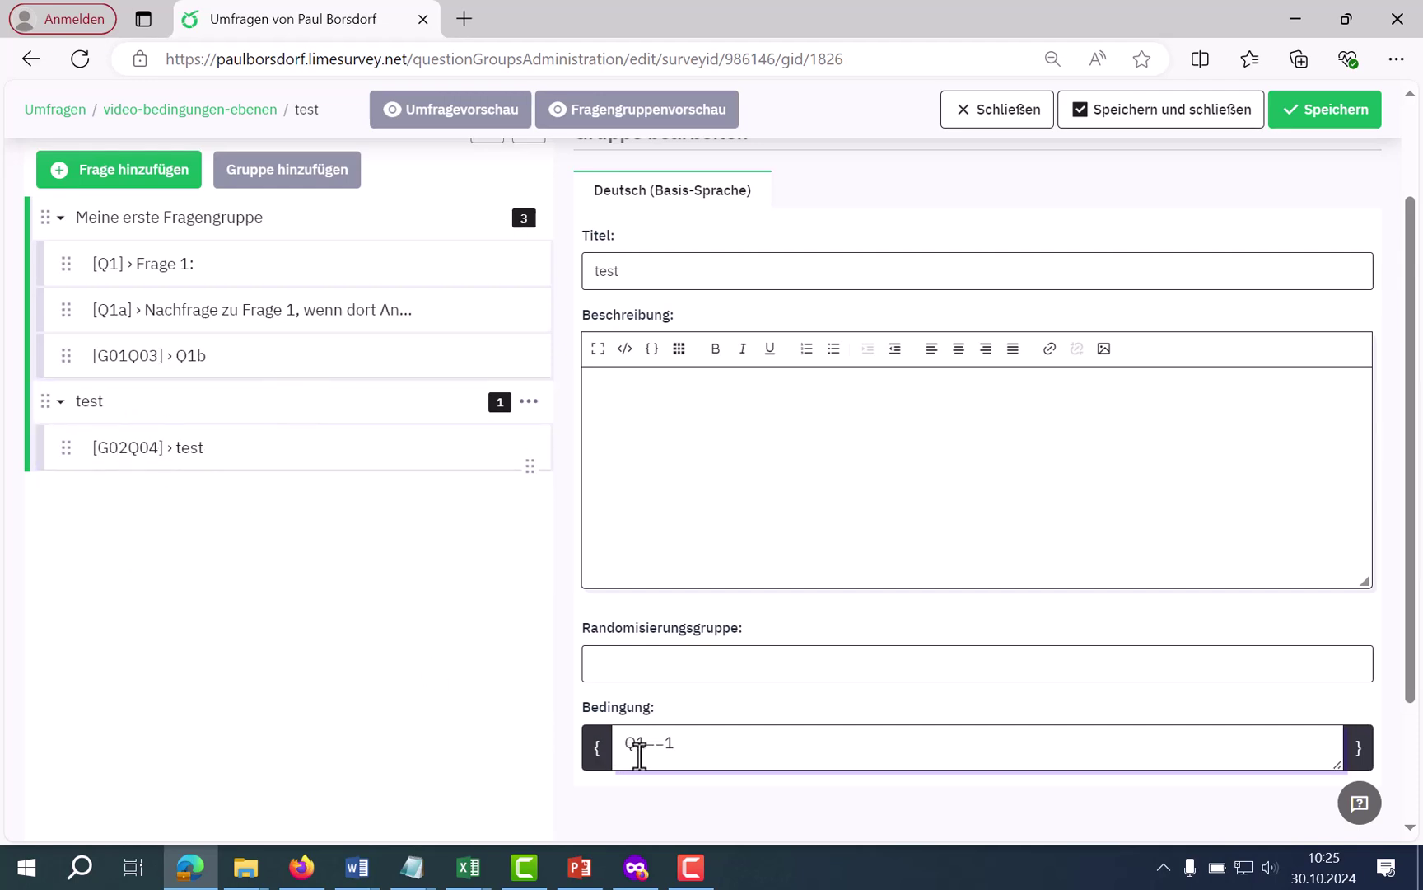
left_click_drag(686, 750, 624, 743)
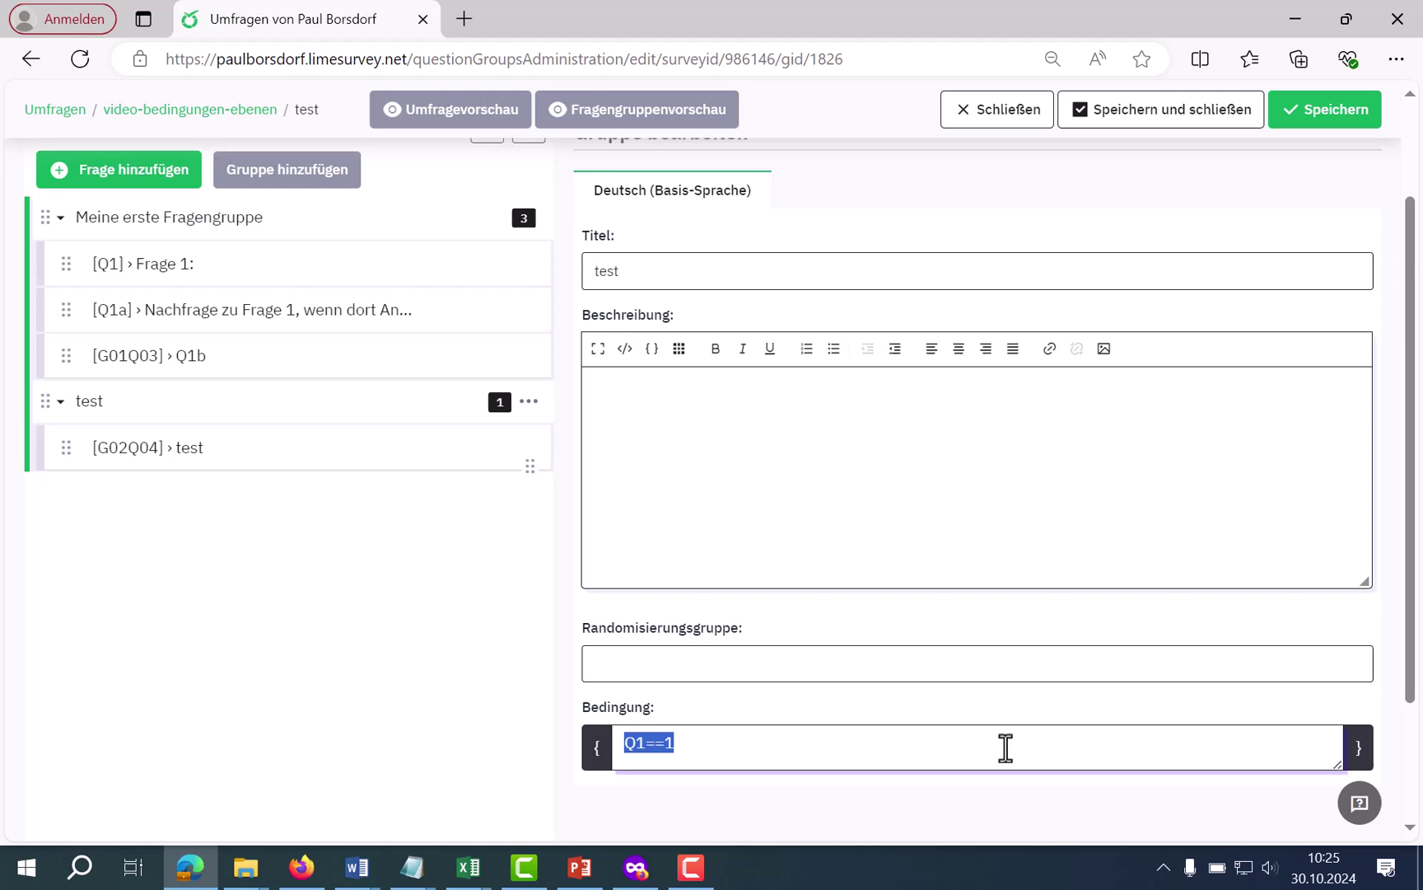
scroll(1004, 753, "up", 1)
scroll(1004, 753, "down", 1)
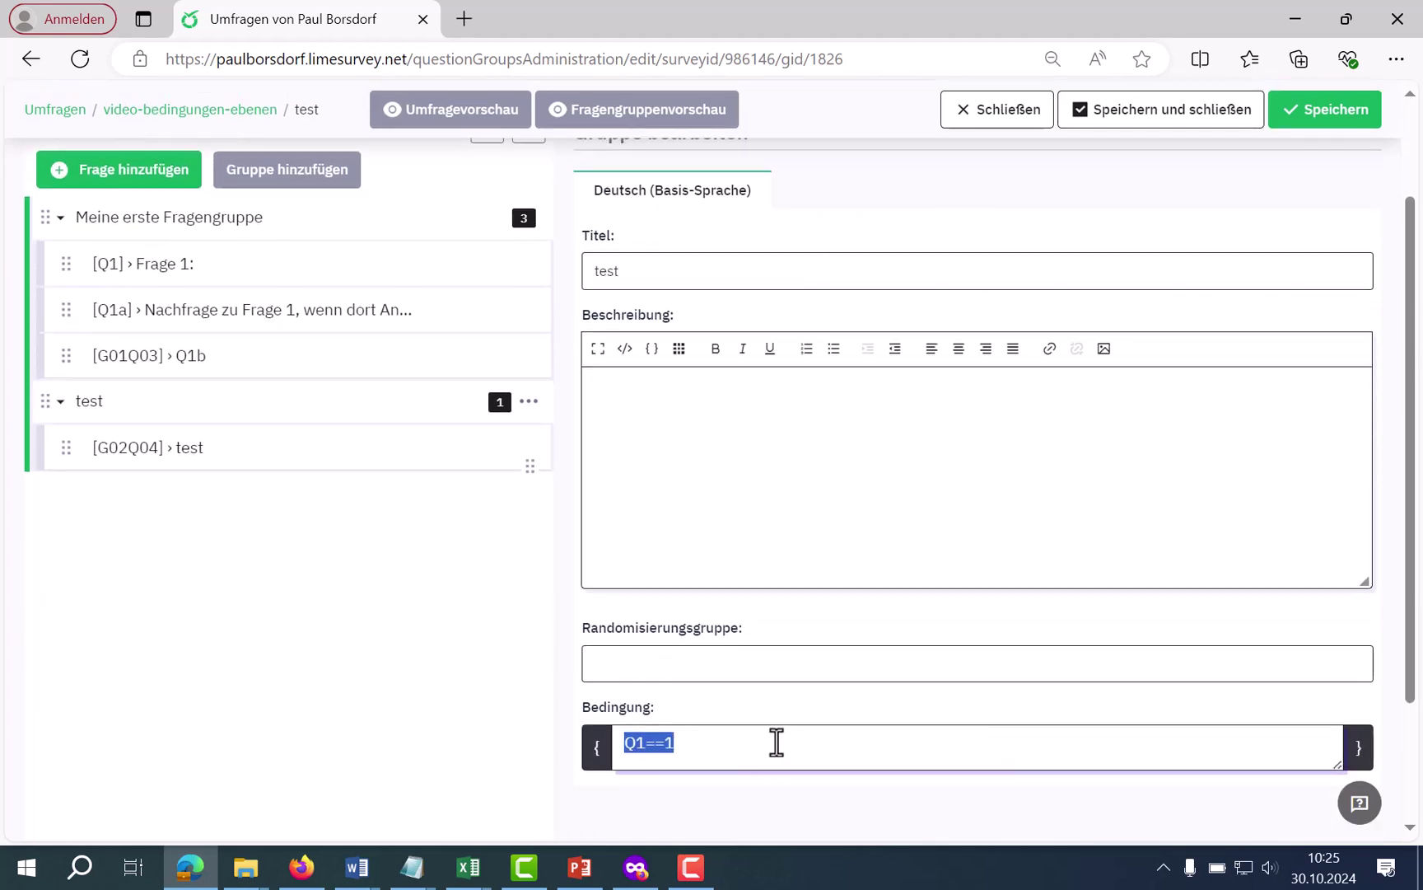
scroll(775, 741, "up", 1)
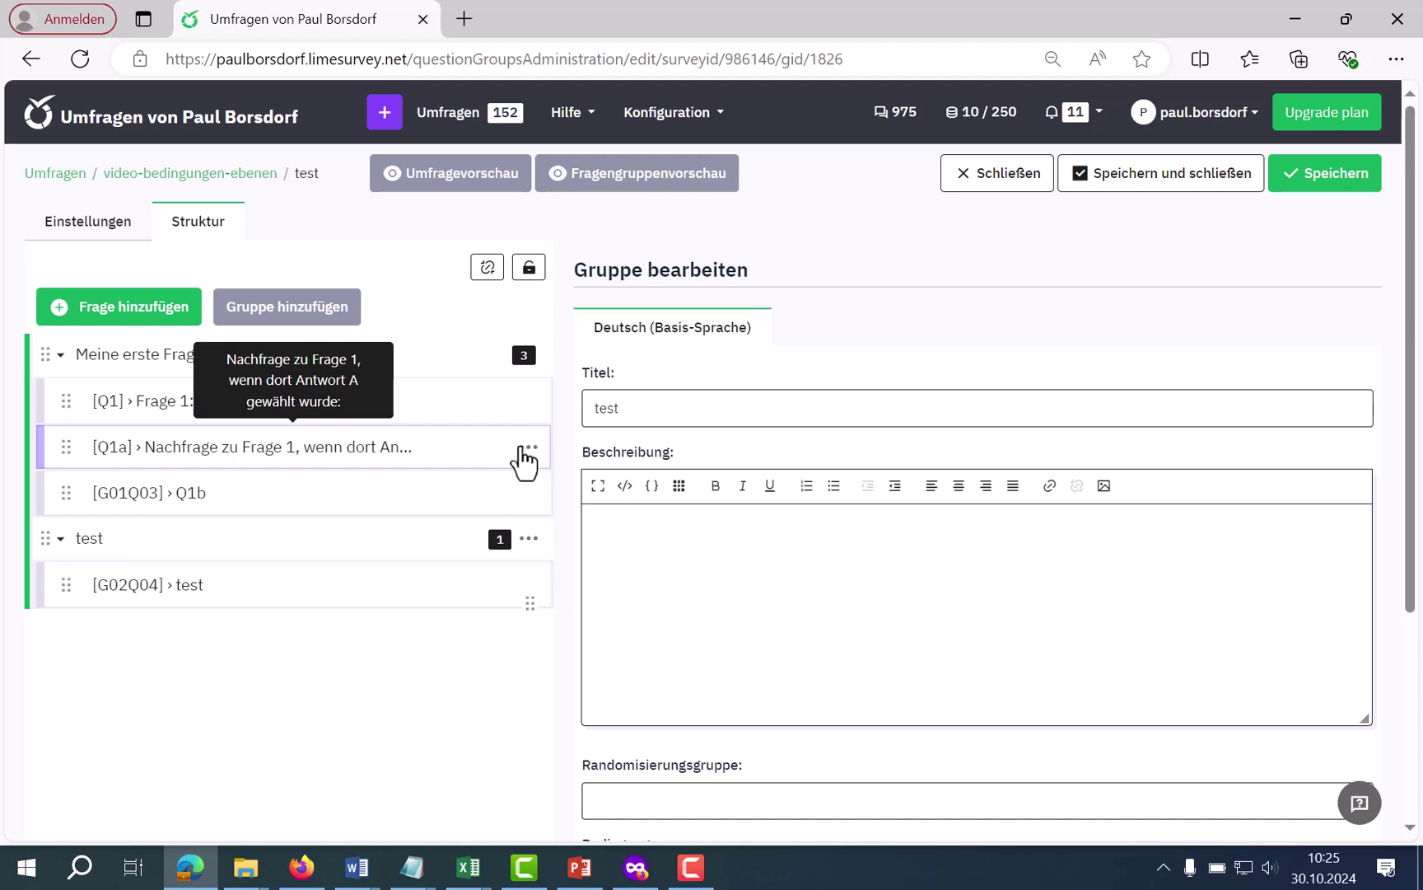
scroll(524, 462, "down", 3)
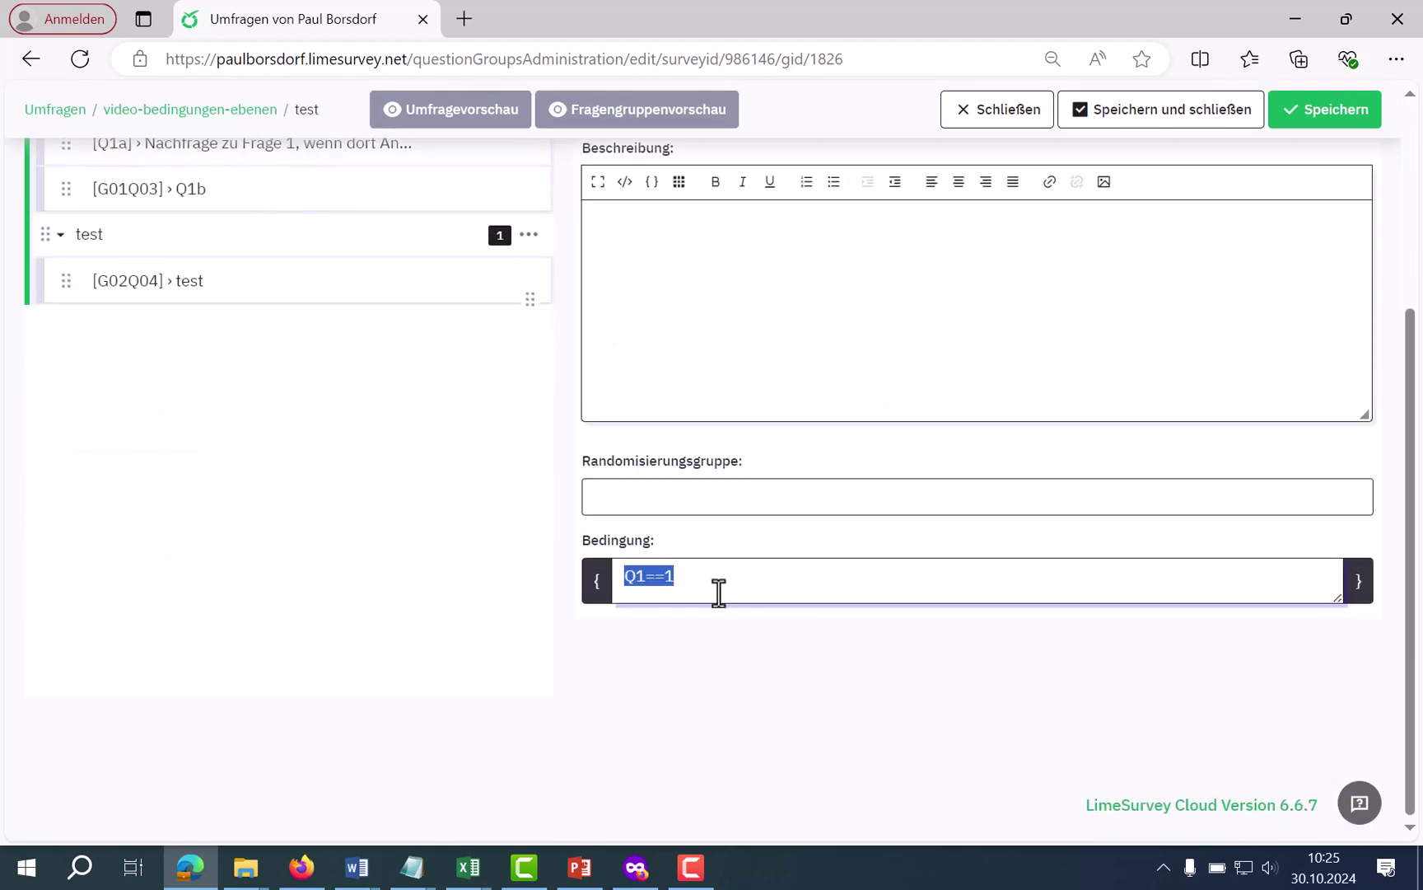
scroll(718, 591, "up", 3)
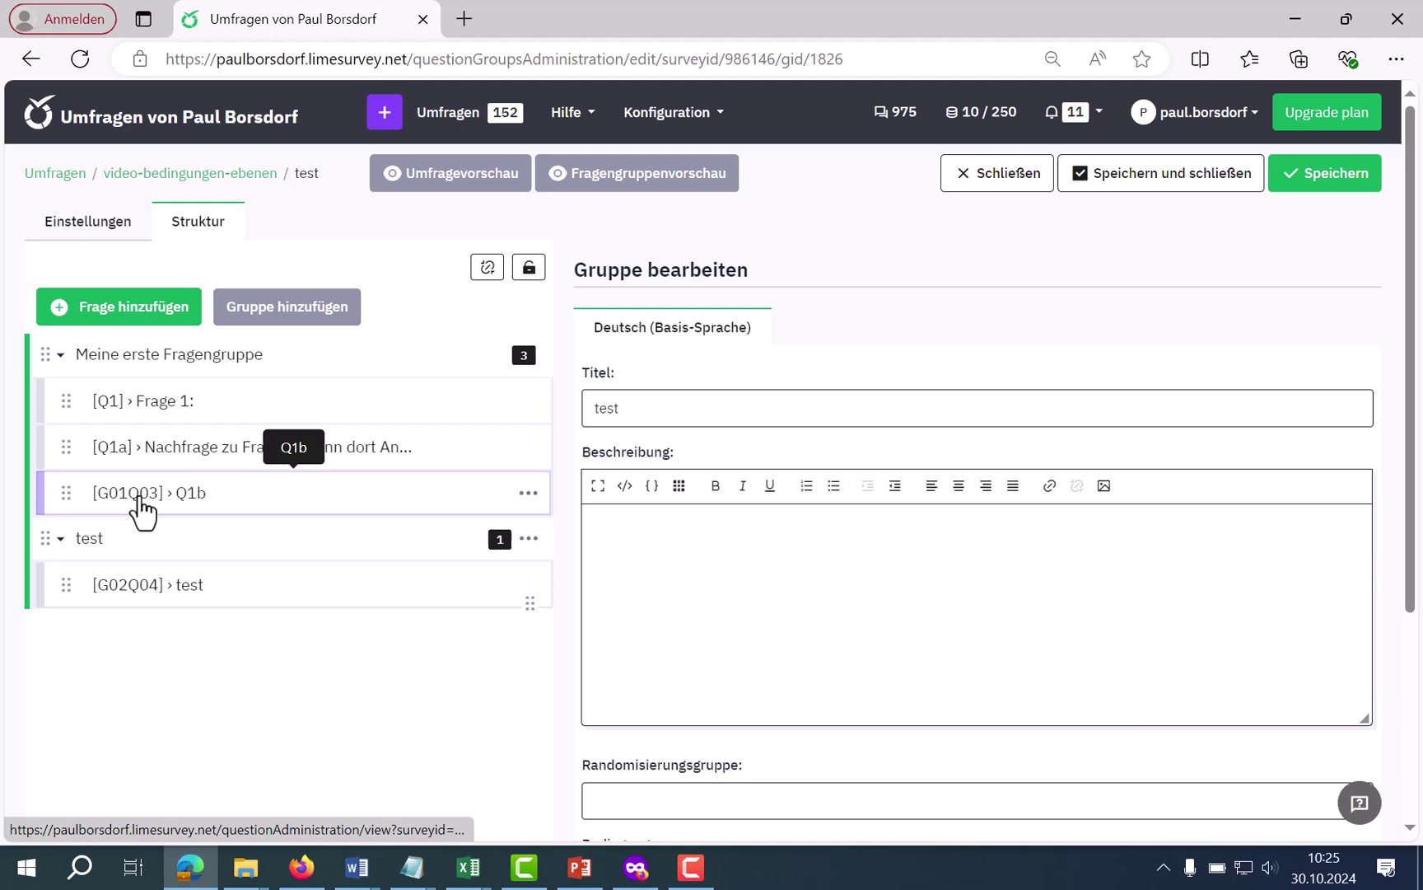
left_click(125, 404)
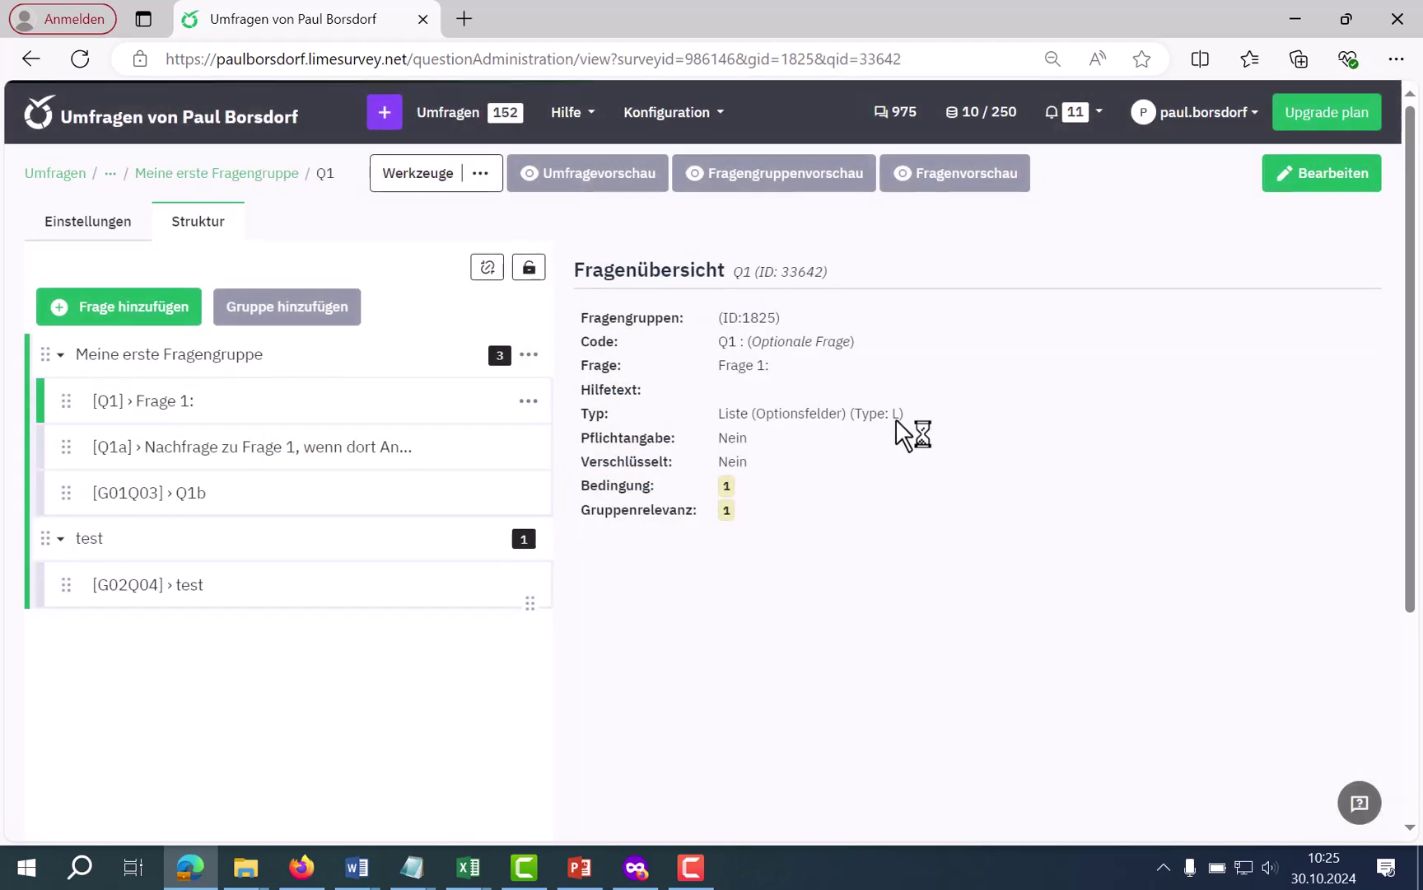
left_click(161, 503)
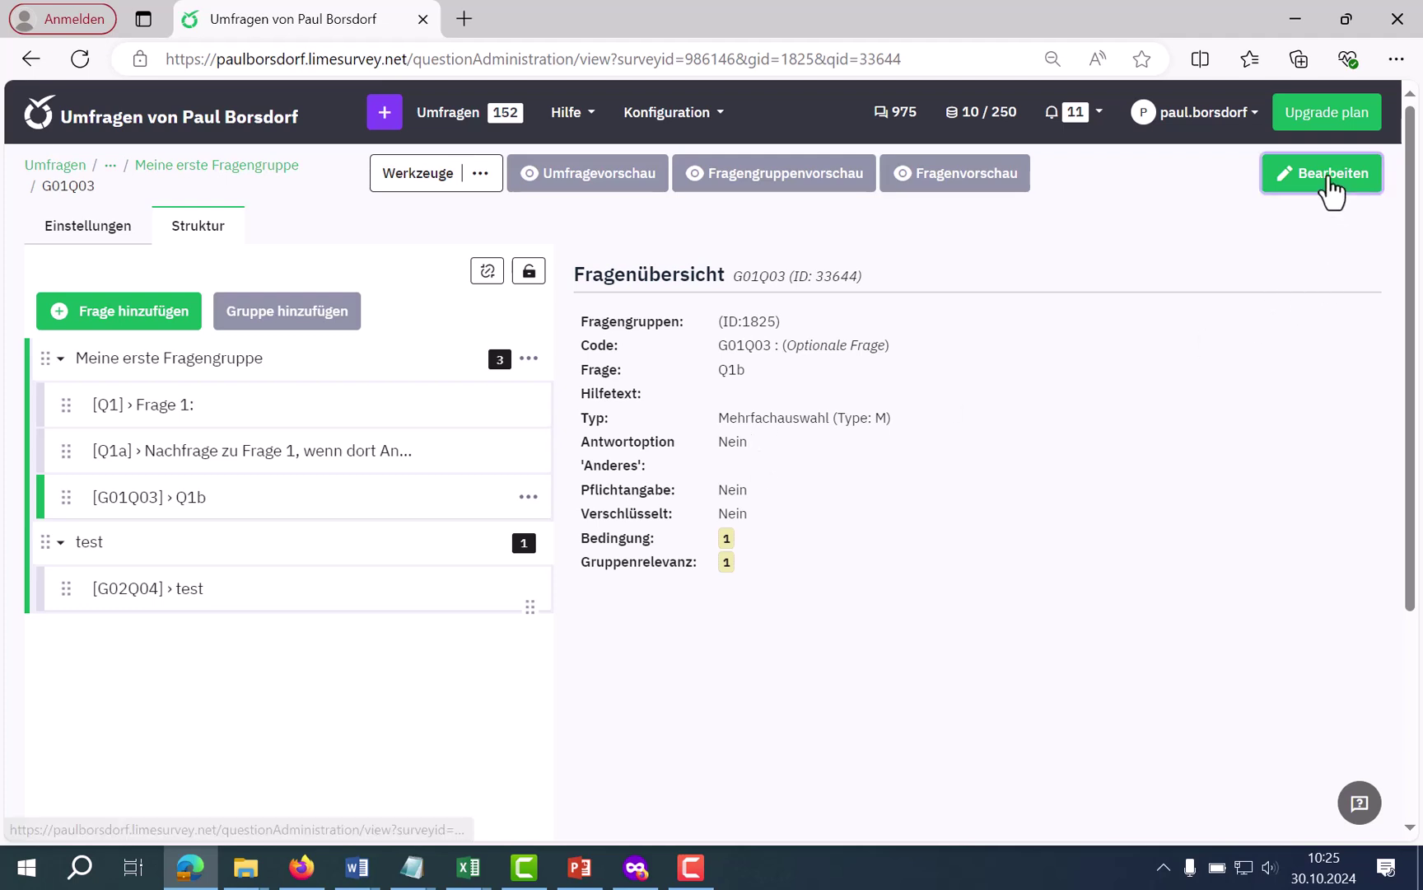
left_click(1330, 177)
left_click_drag(1156, 422, 1207, 424)
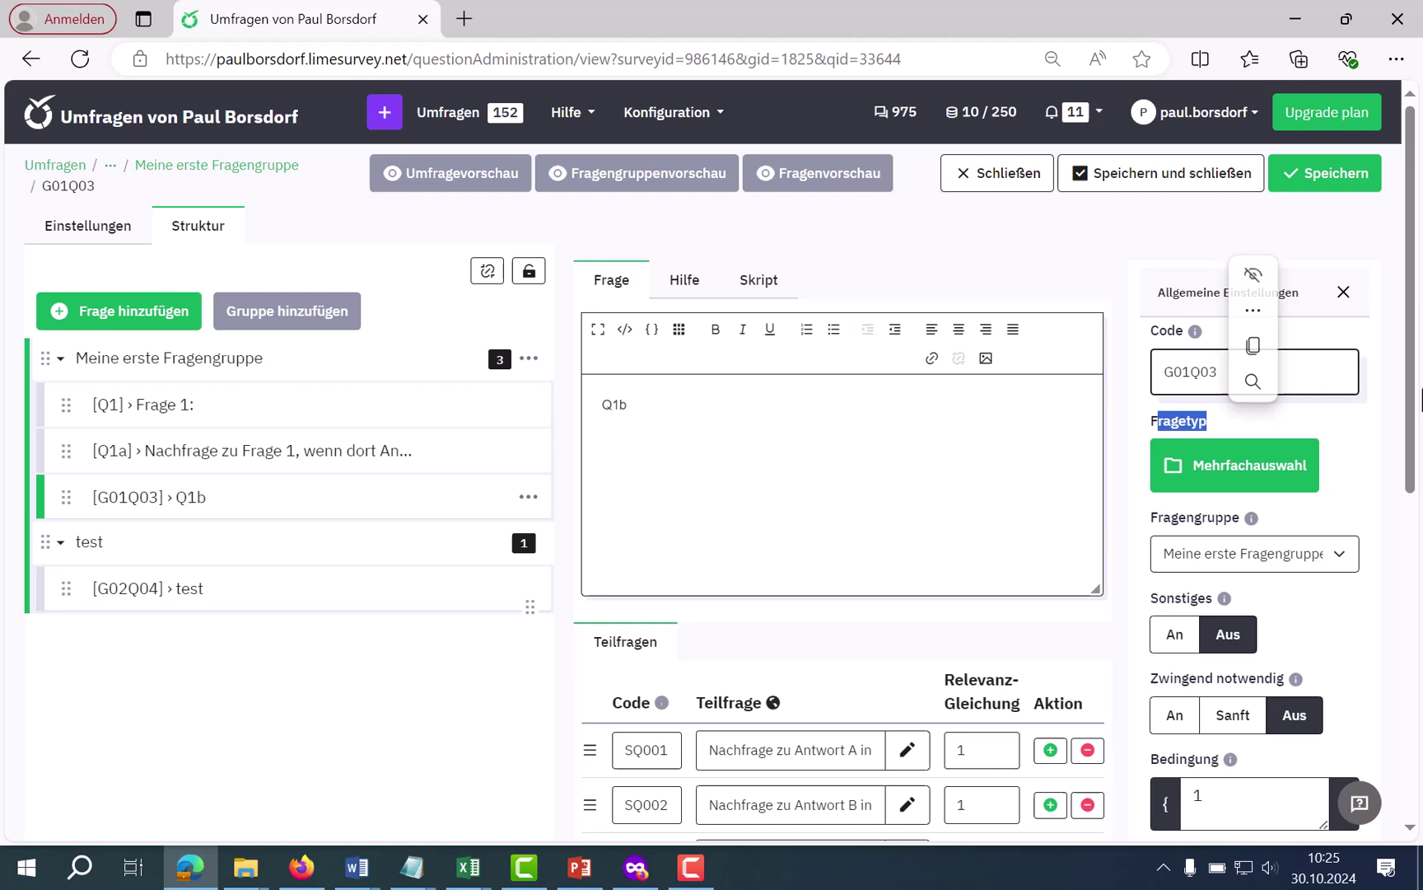
scroll(1401, 400, "down", 3)
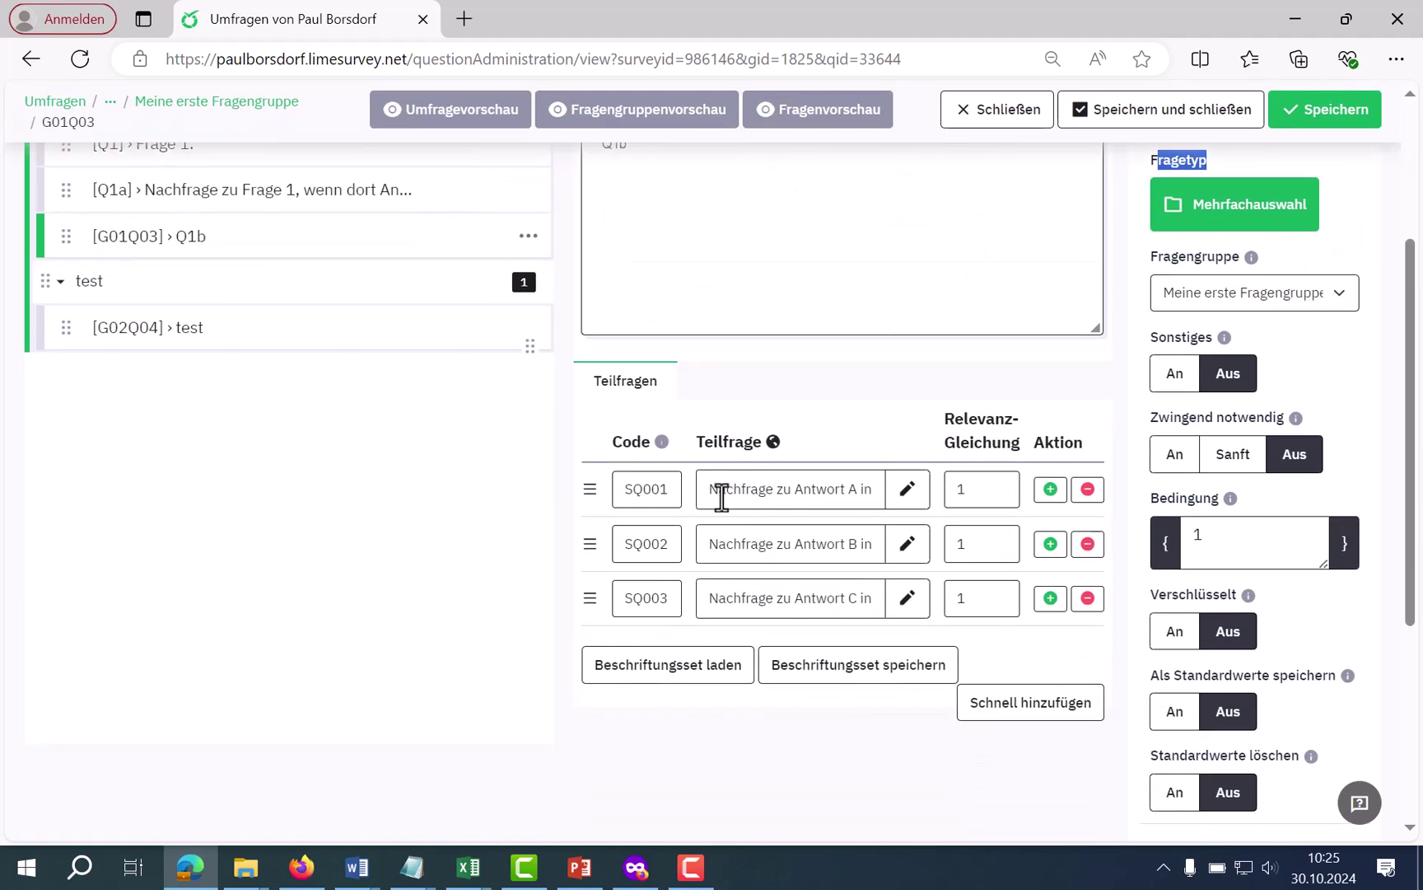
mouse_move(699, 443)
left_mouse_down()
mouse_move(763, 457)
mouse_move(738, 489)
mouse_move(899, 486)
left_mouse_up()
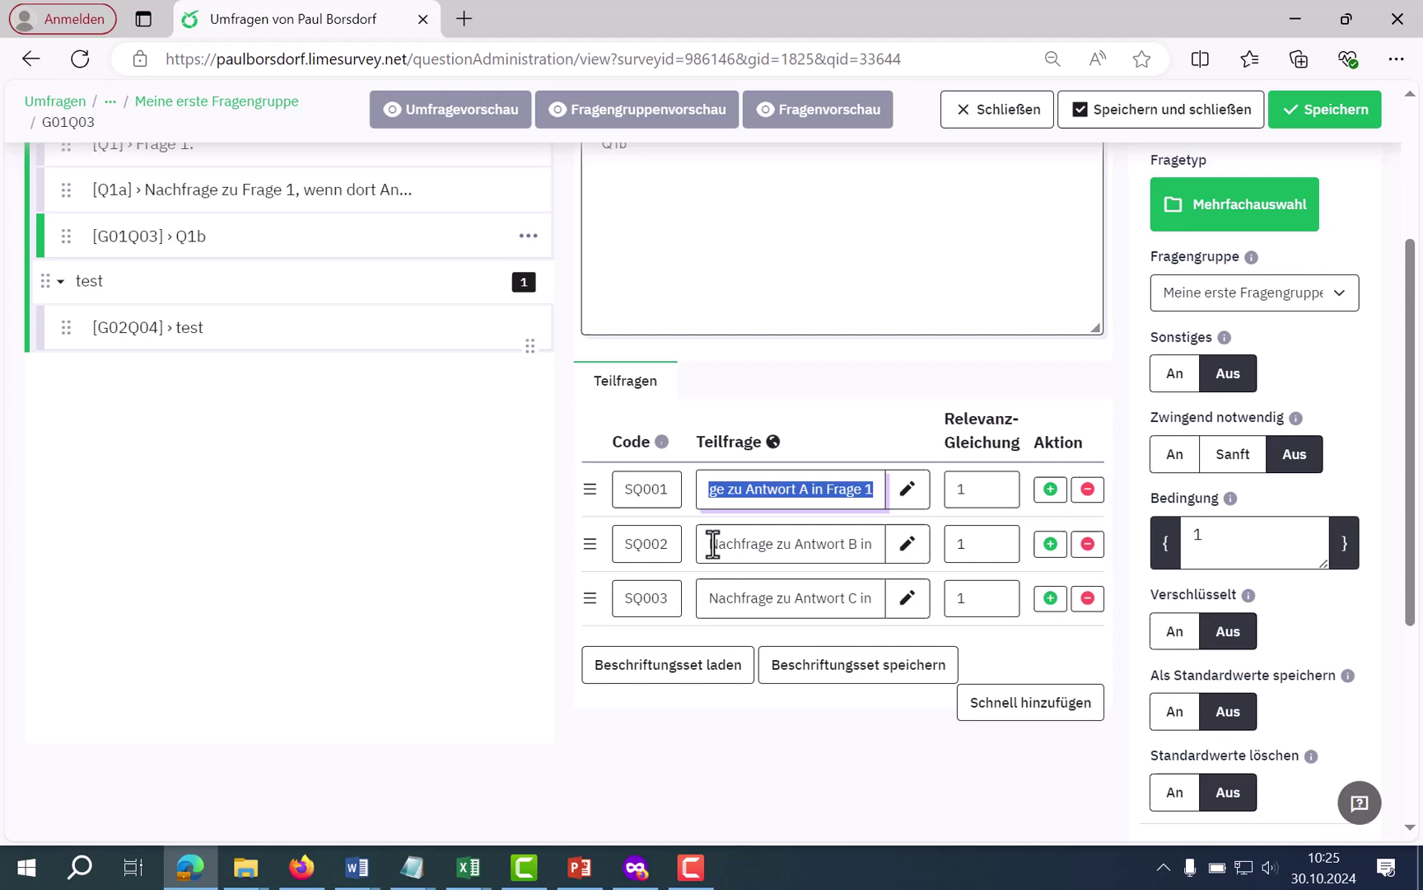
left_click_drag(710, 544, 800, 562)
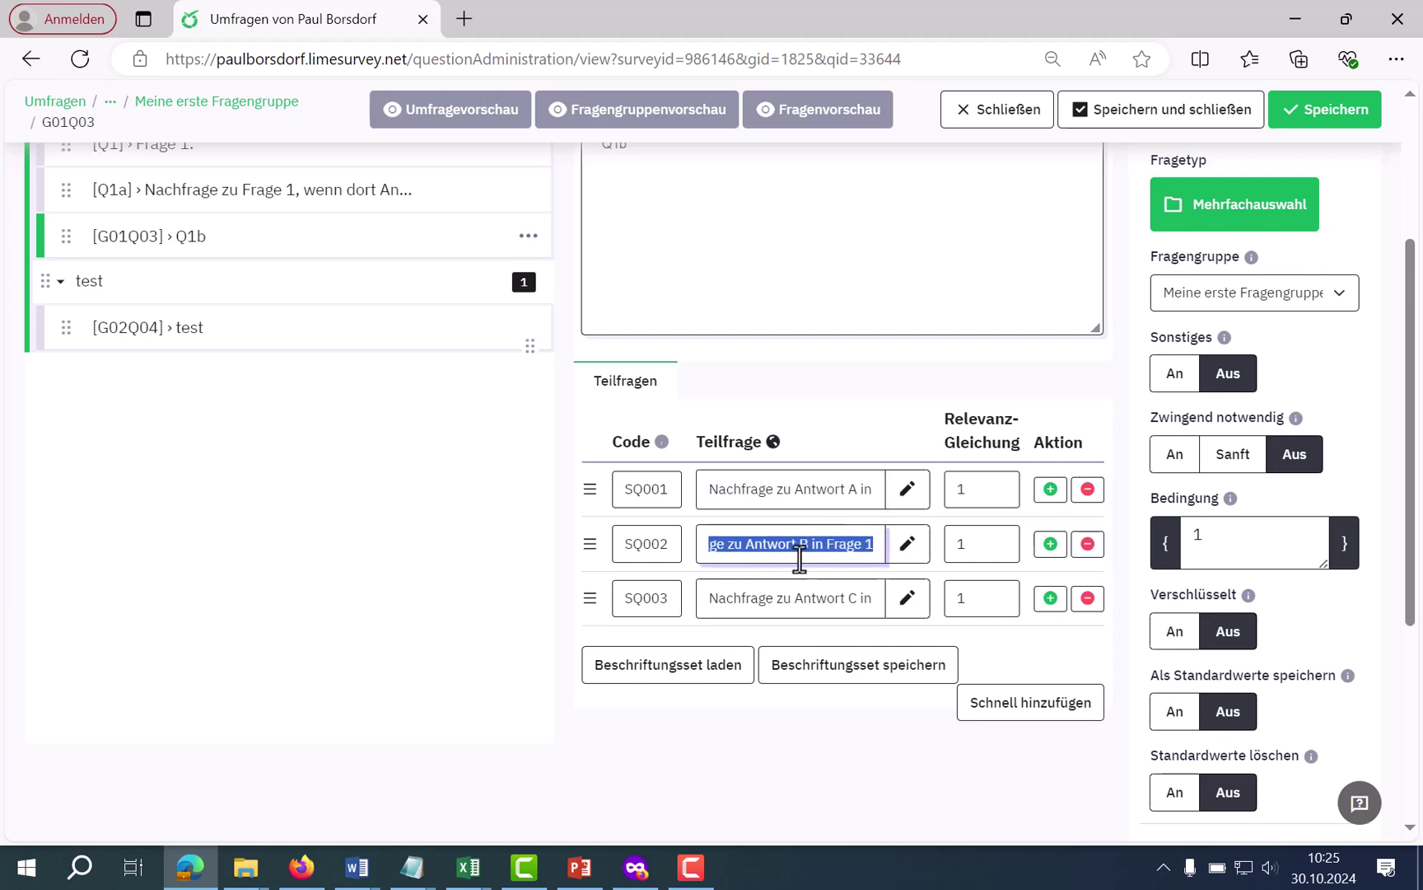
left_click_drag(723, 594, 873, 603)
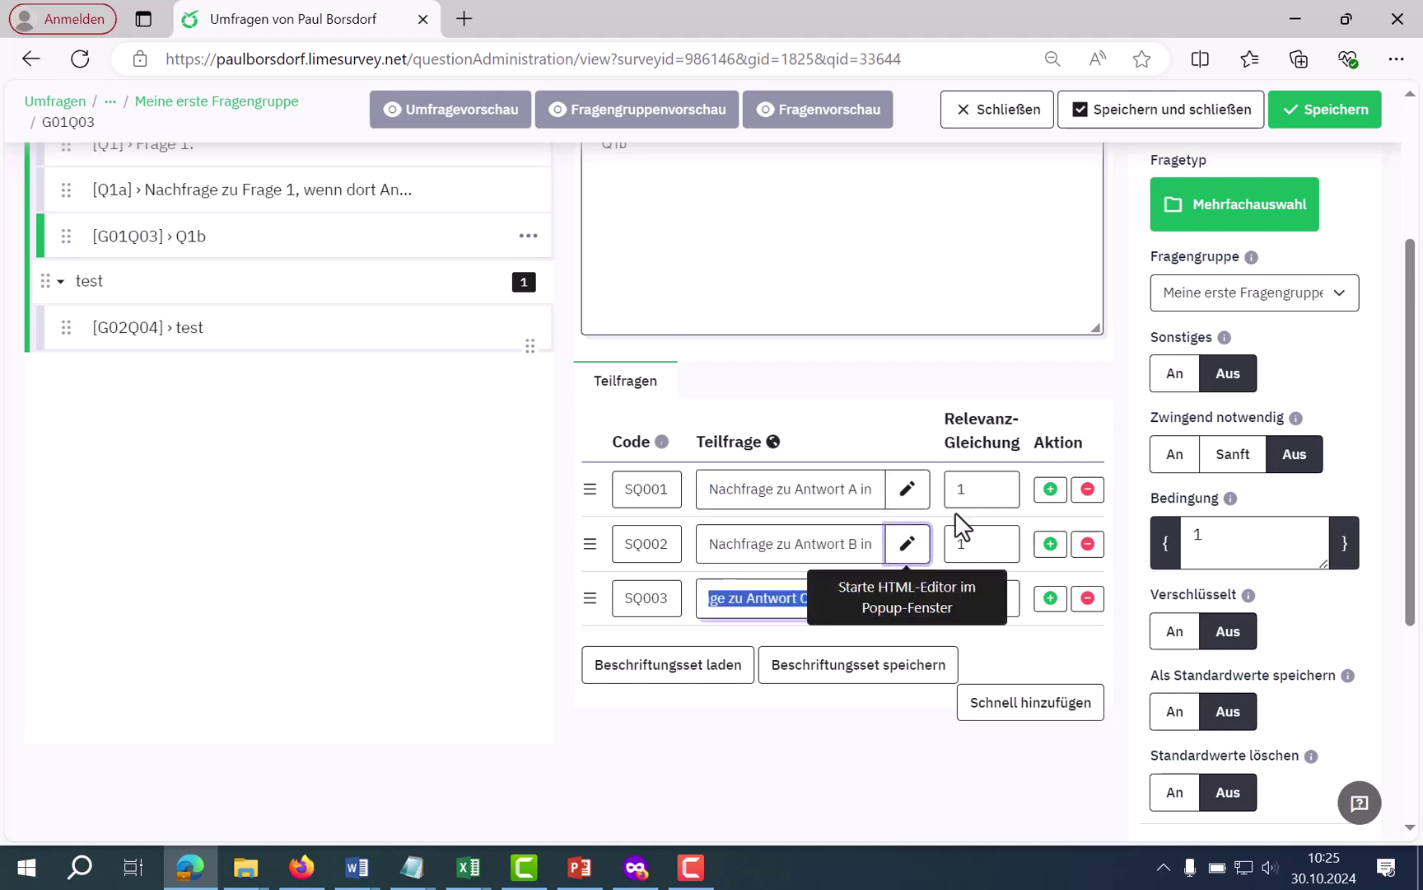
scroll(1410, 461, "up", 1)
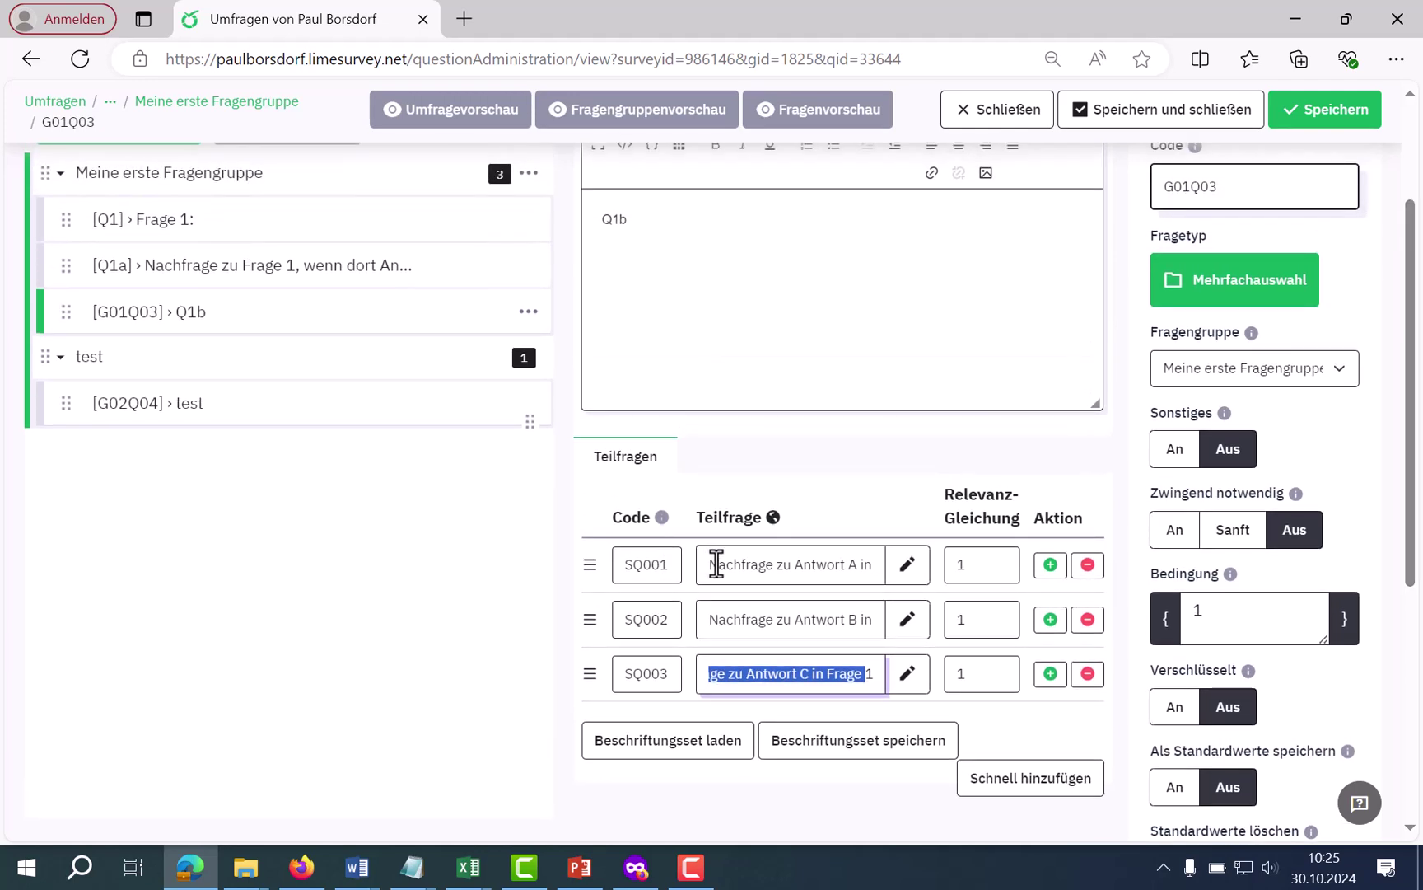
left_click_drag(717, 565, 757, 574)
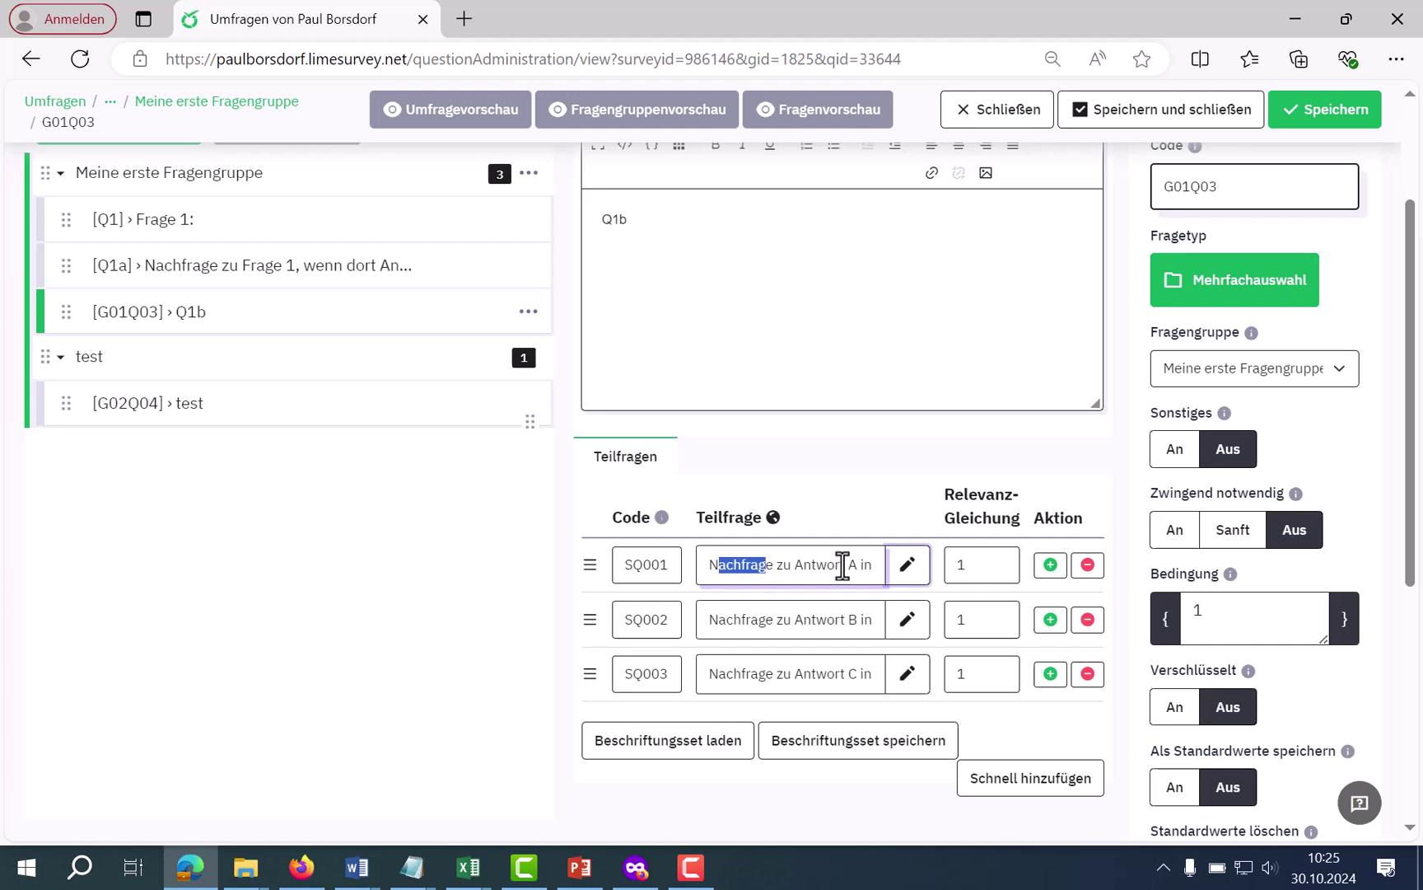
left_click(824, 557)
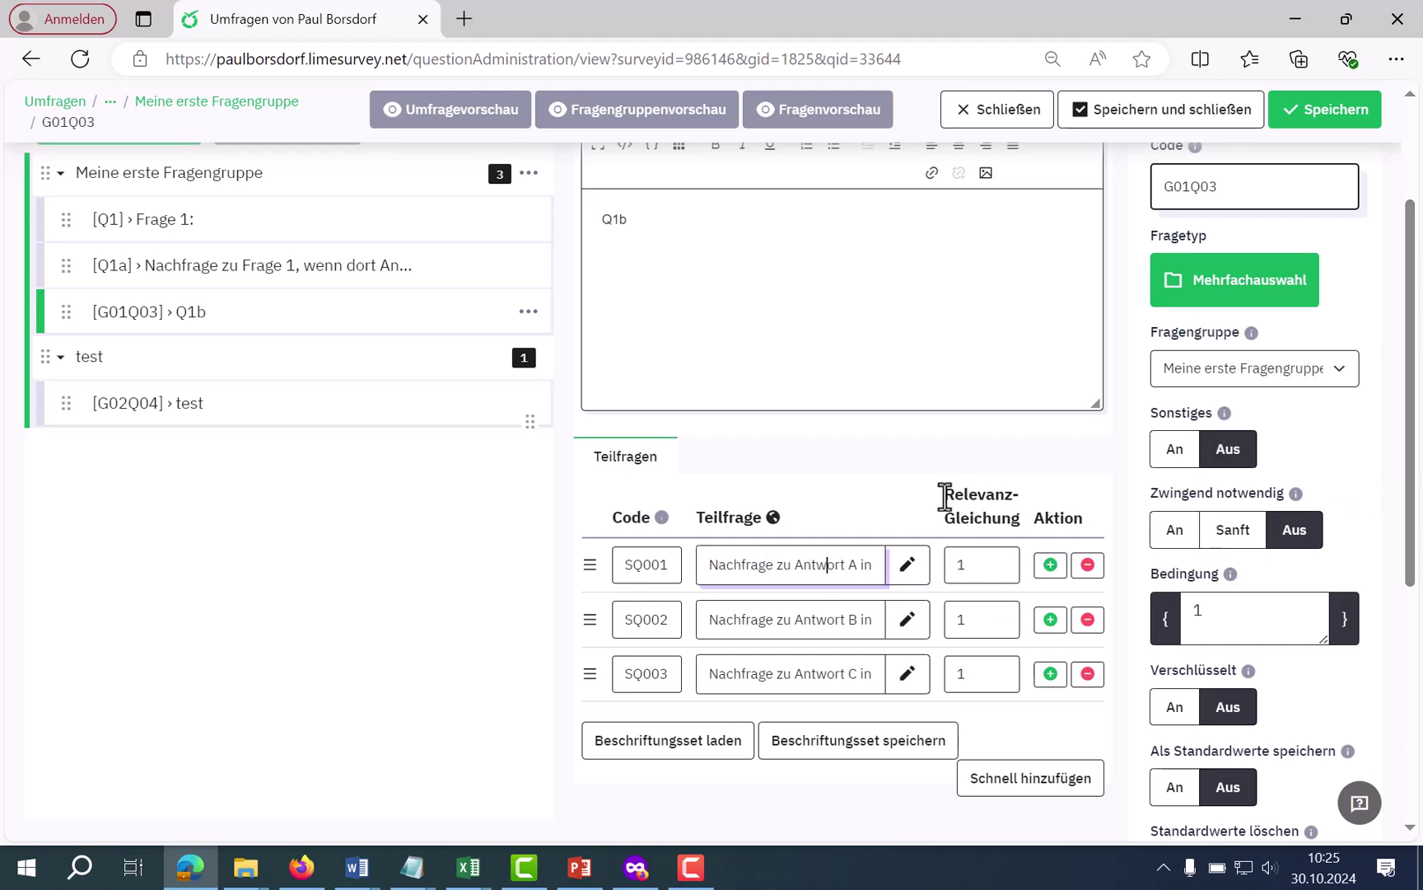
left_click_drag(944, 494, 1023, 527)
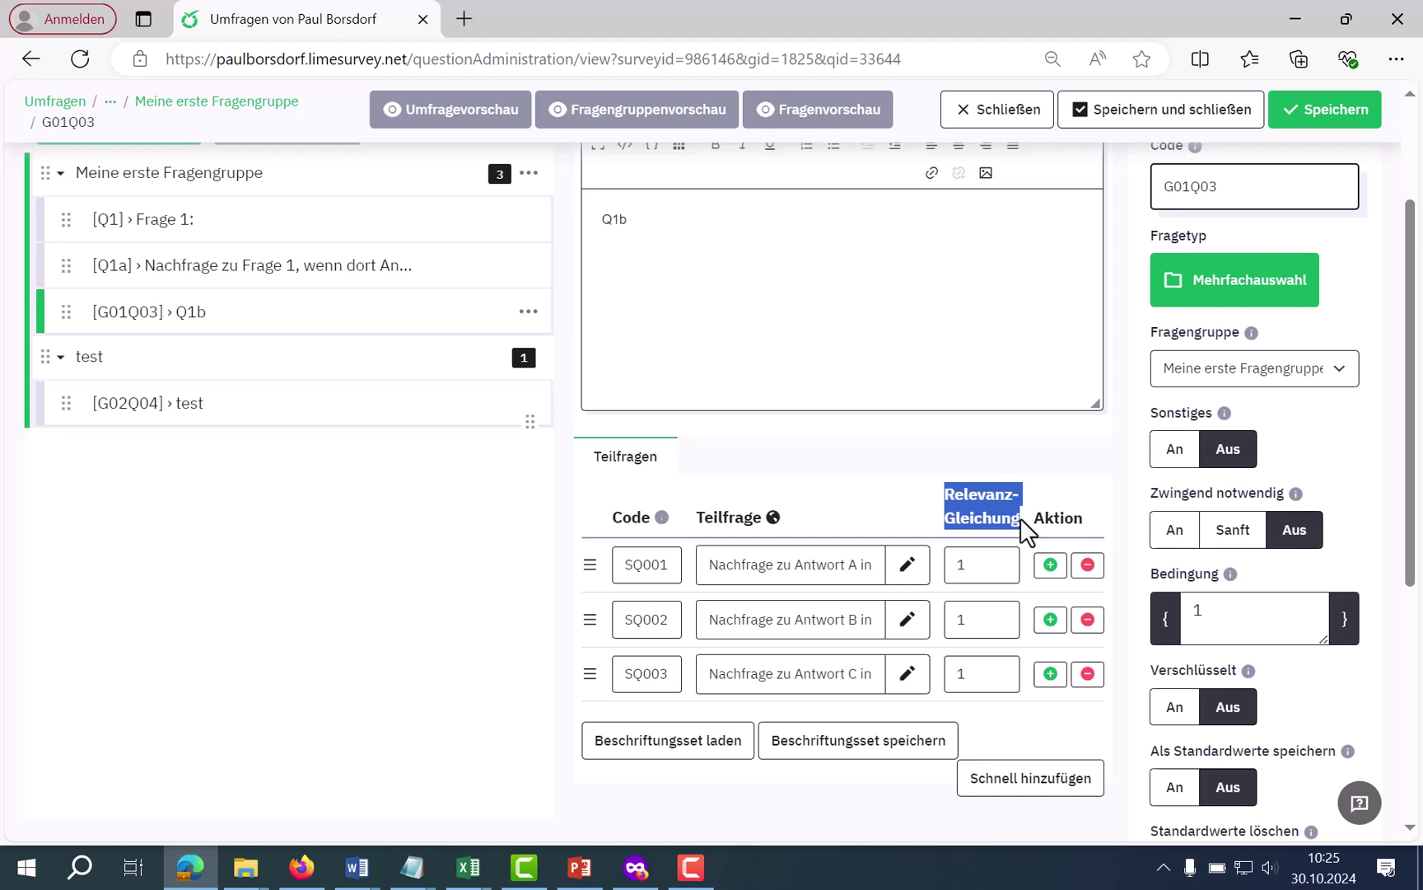
Give SQ001, SQ002 and SQ003 the relevance Q1==1, Q1==2 and Q1==3, then save Q1b
left_click(977, 570)
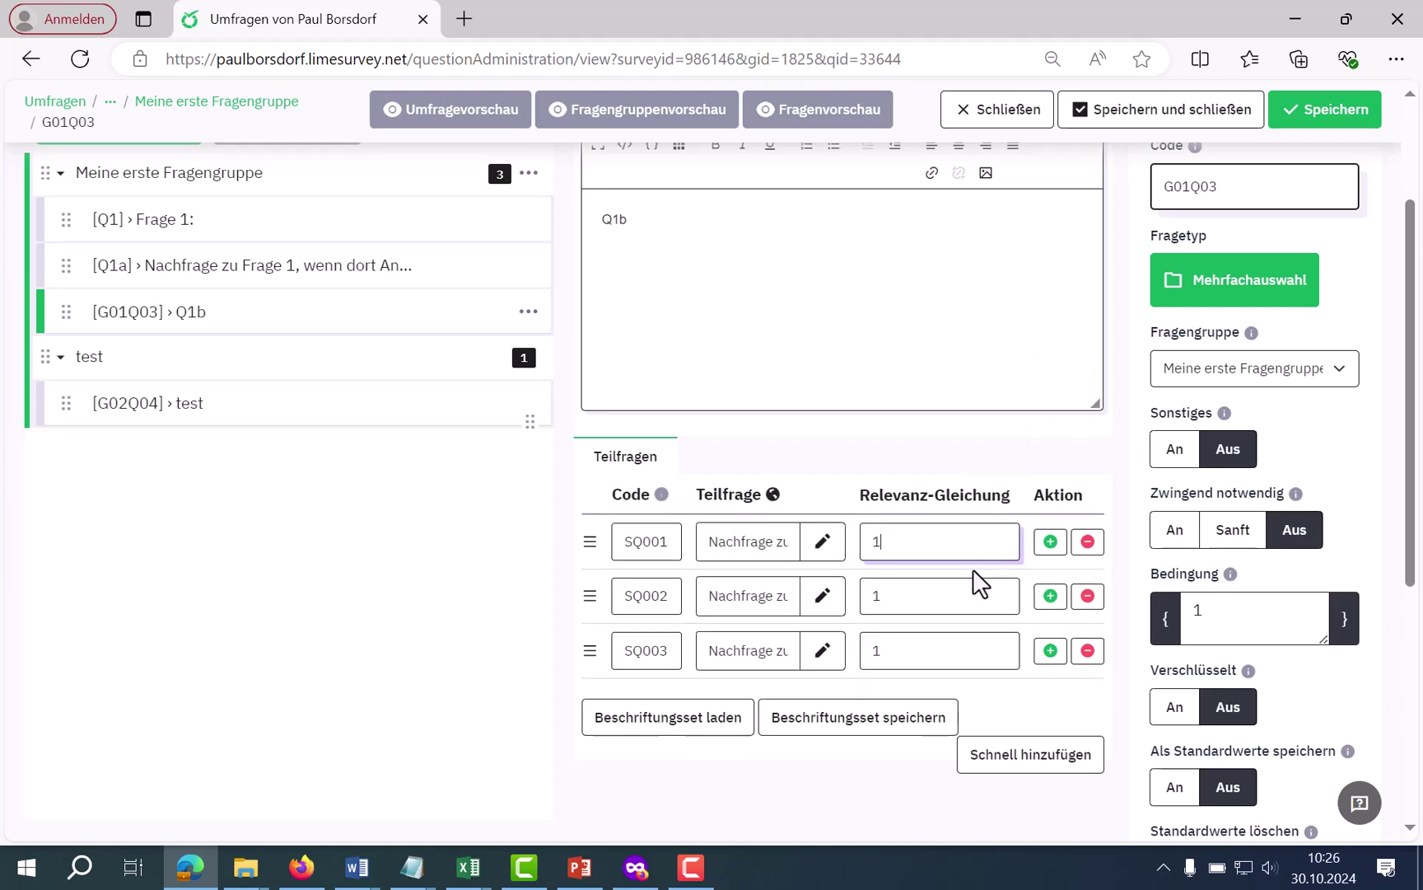
key("BackSpace")
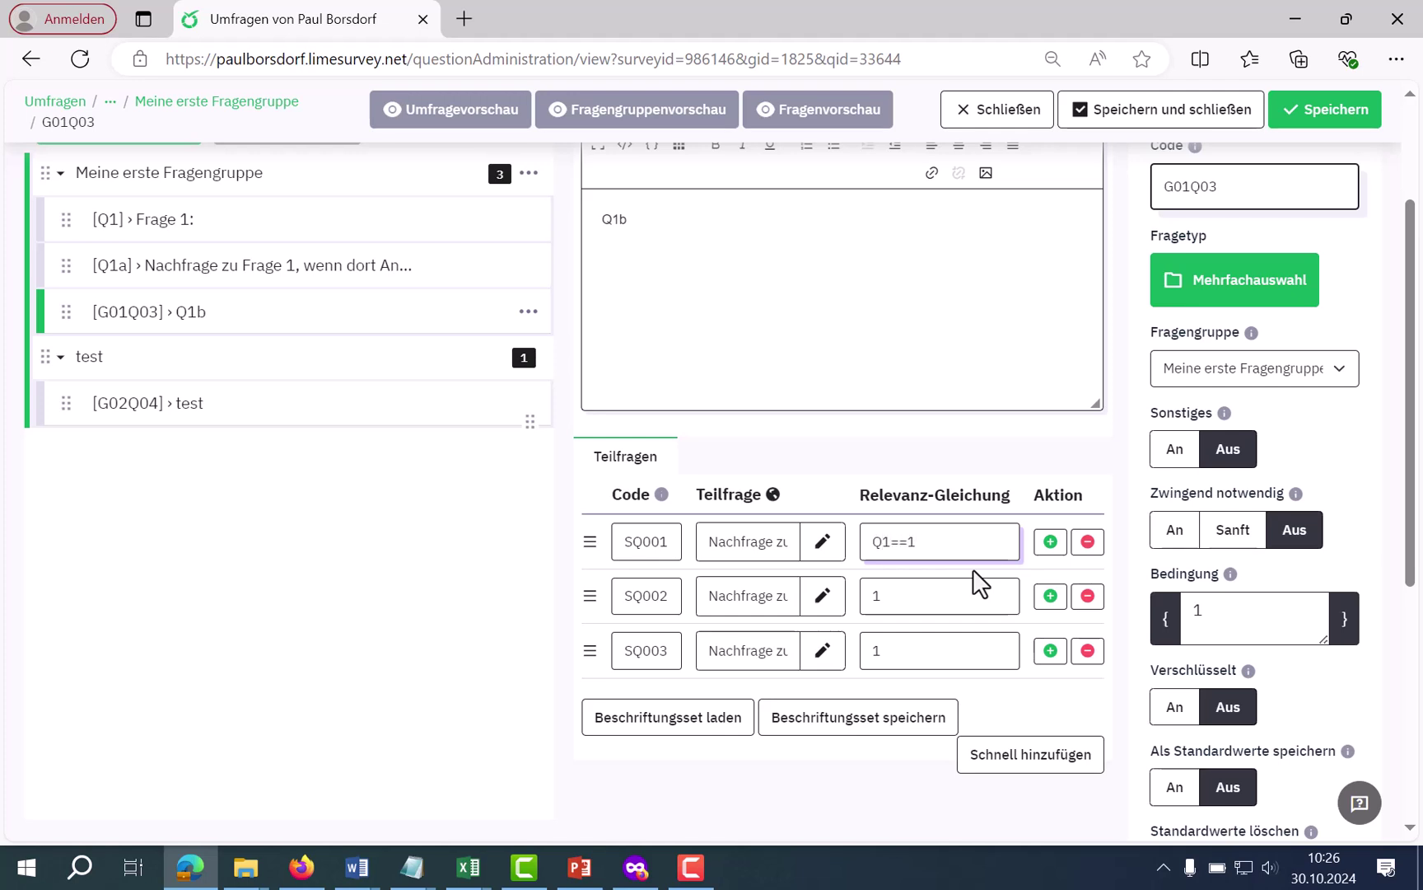
type("Q1==1")
double_click(873, 594)
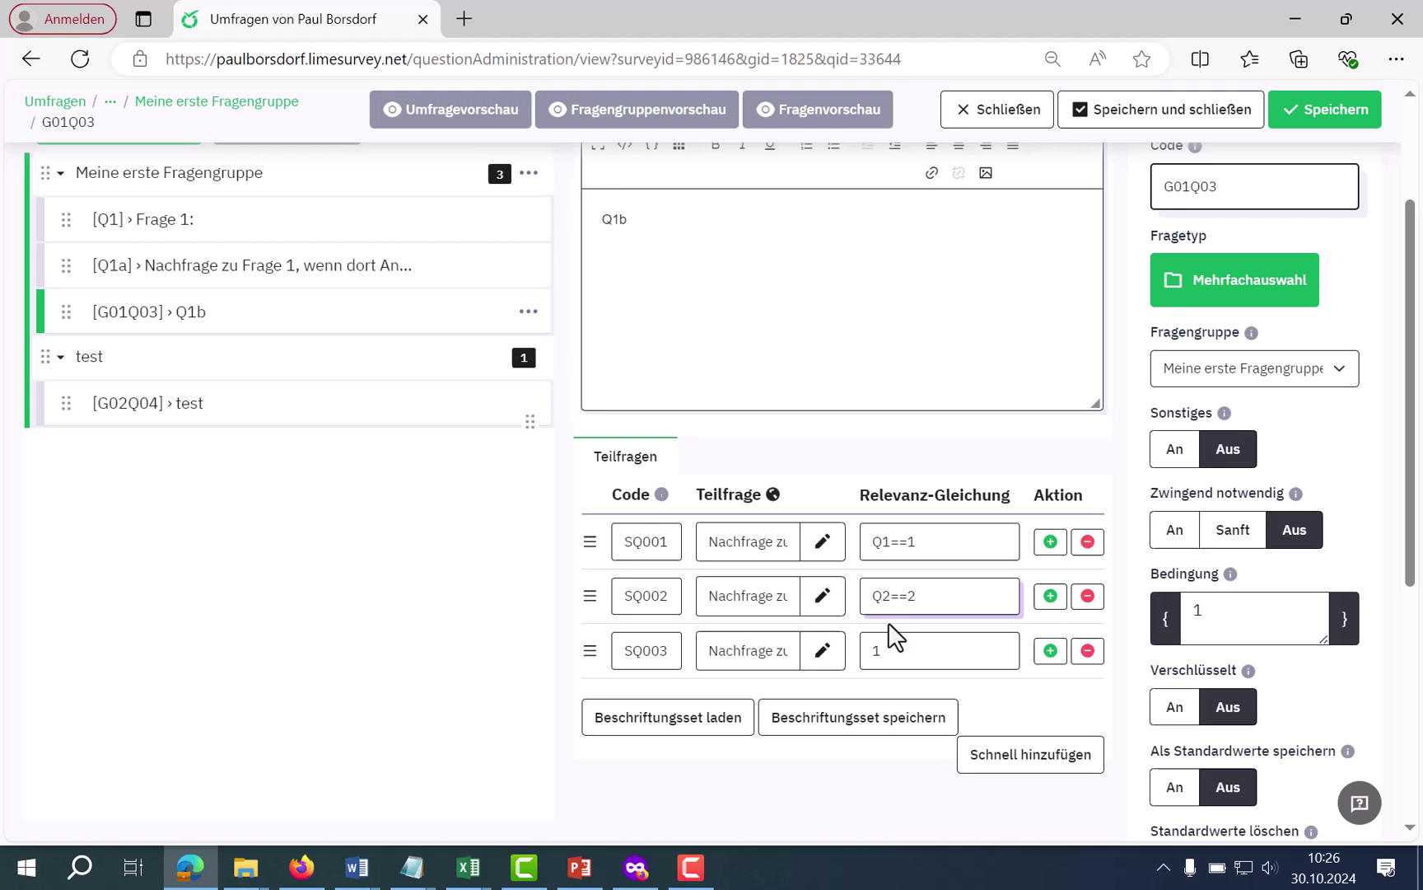
left_click(888, 595)
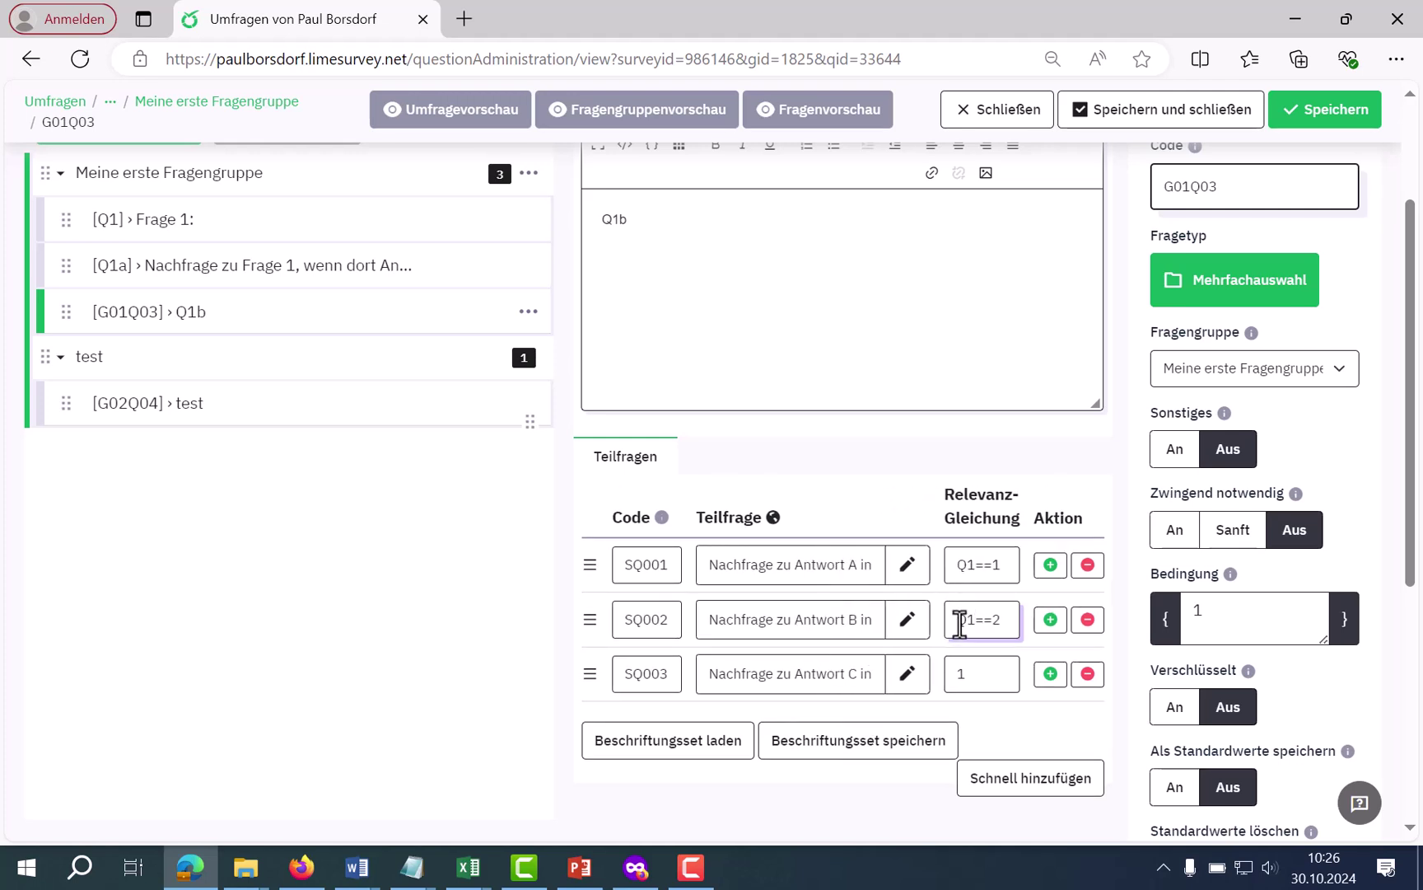
left_click_drag(957, 622, 1009, 614)
key("ctrl+c")
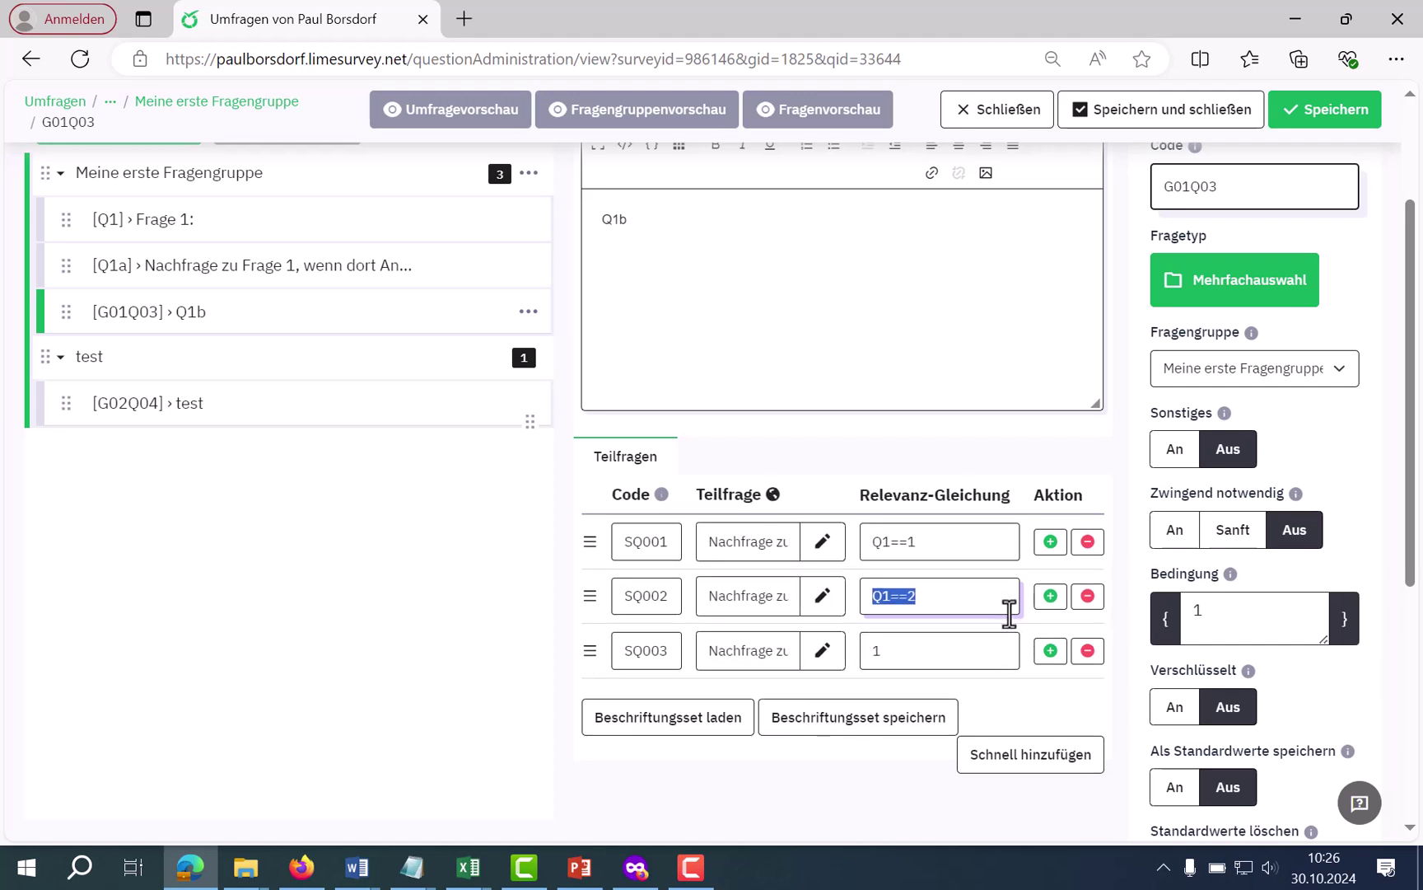
left_click_drag(927, 648, 857, 657)
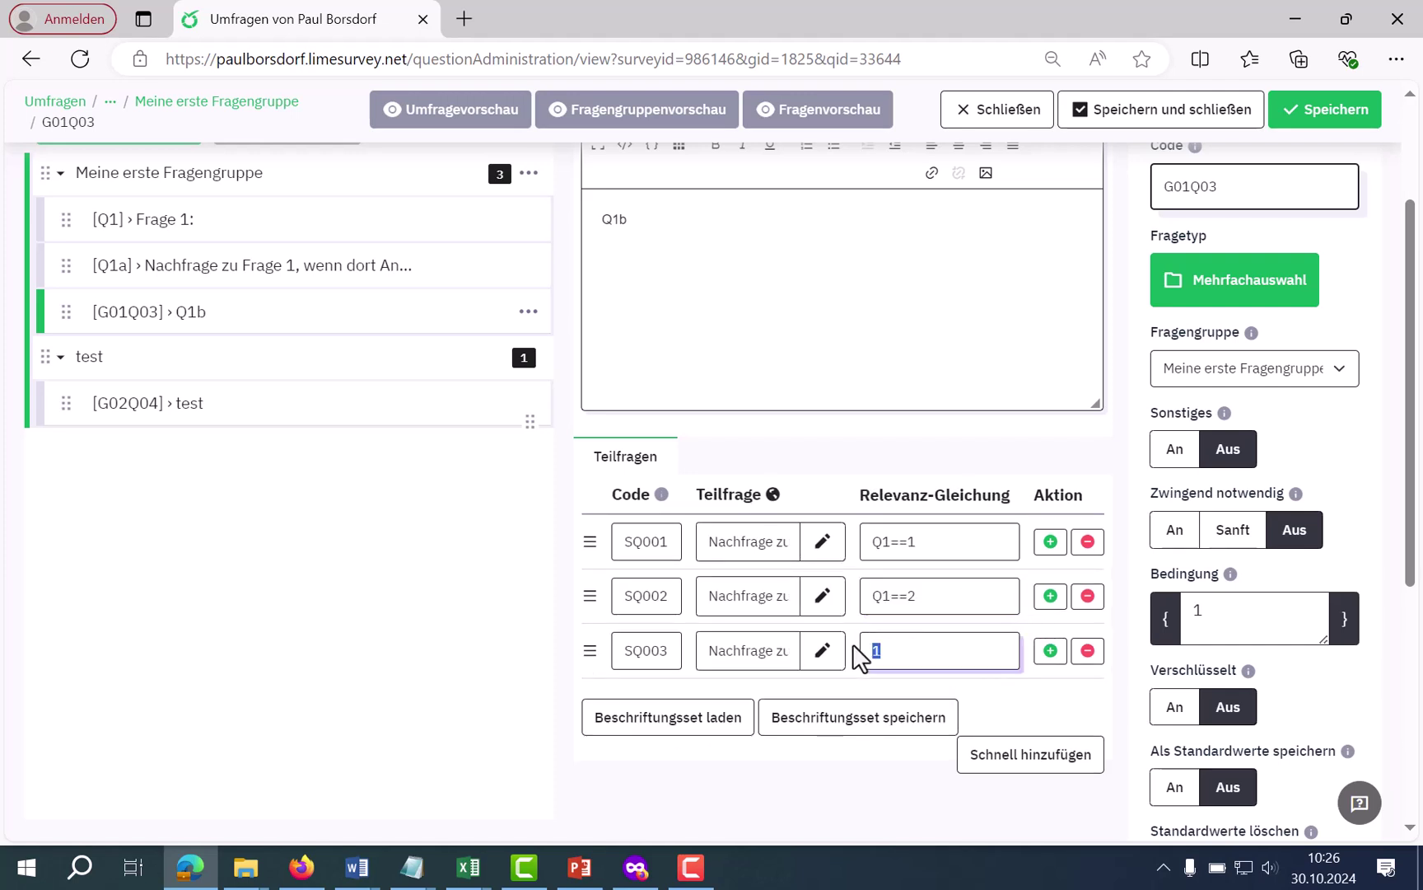
key("ctrl+v")
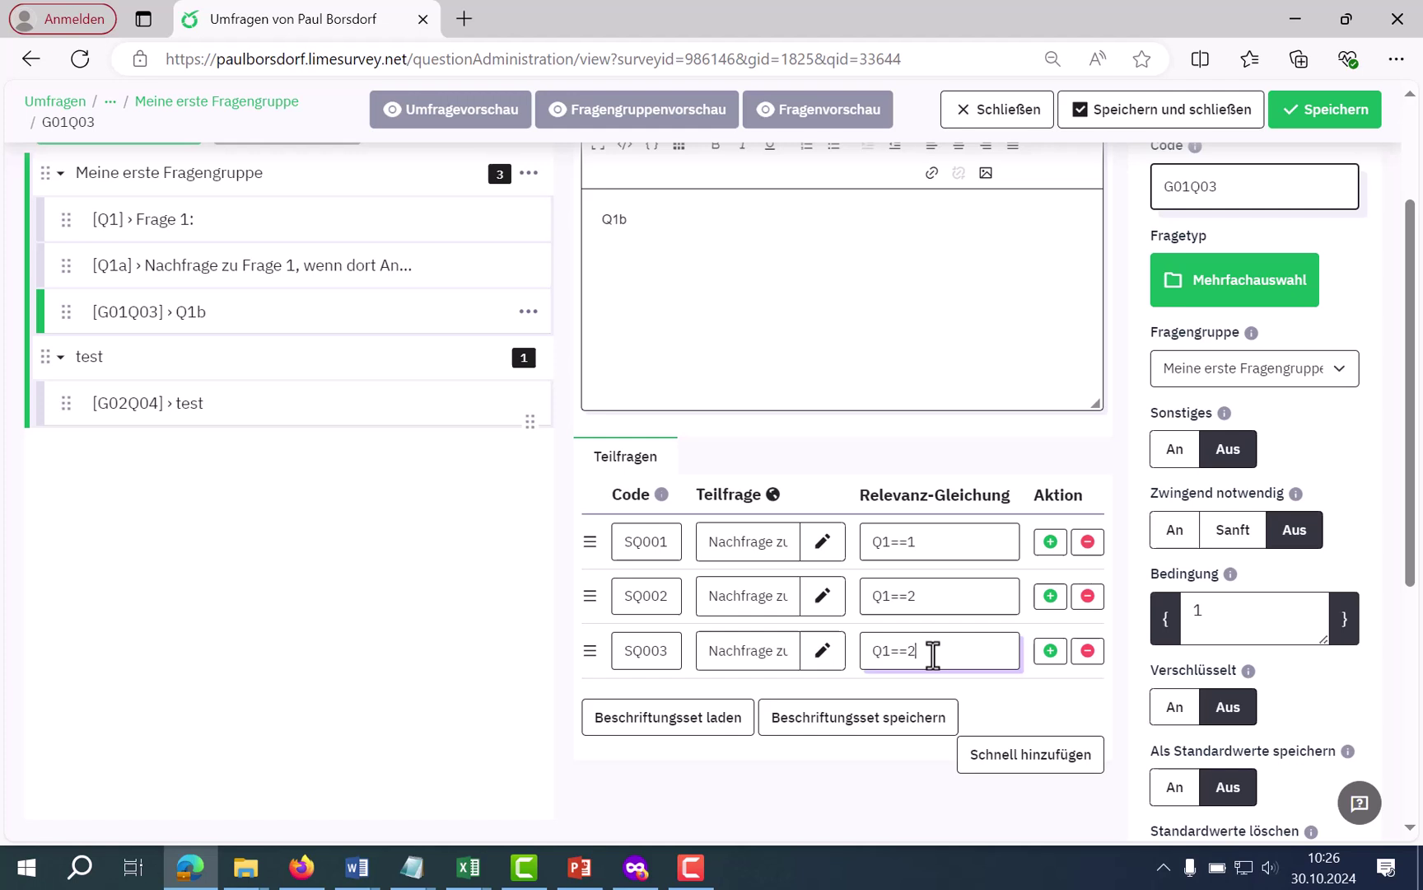
left_click(1337, 122)
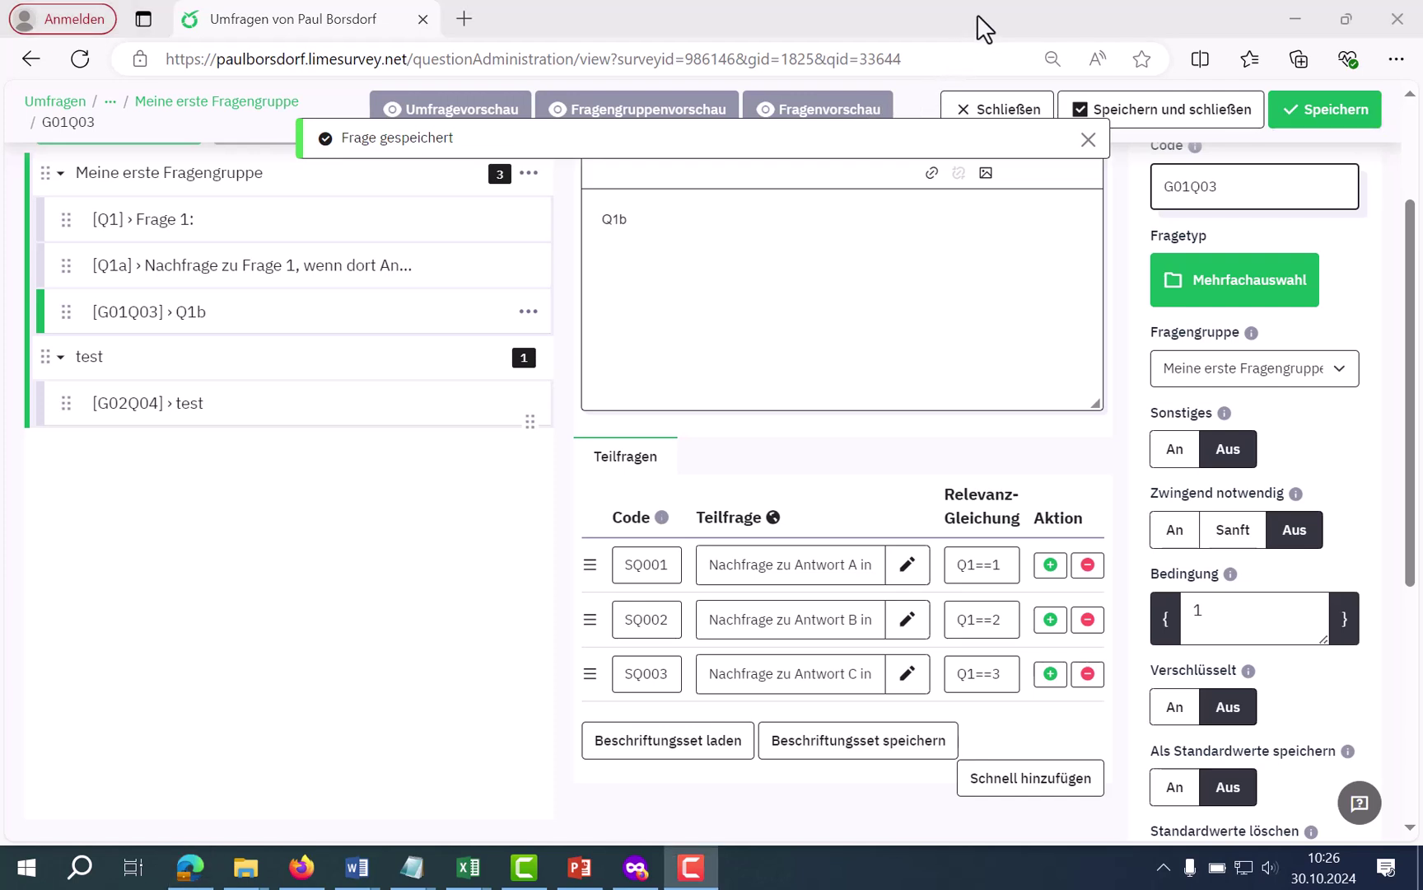
left_click(638, 107)
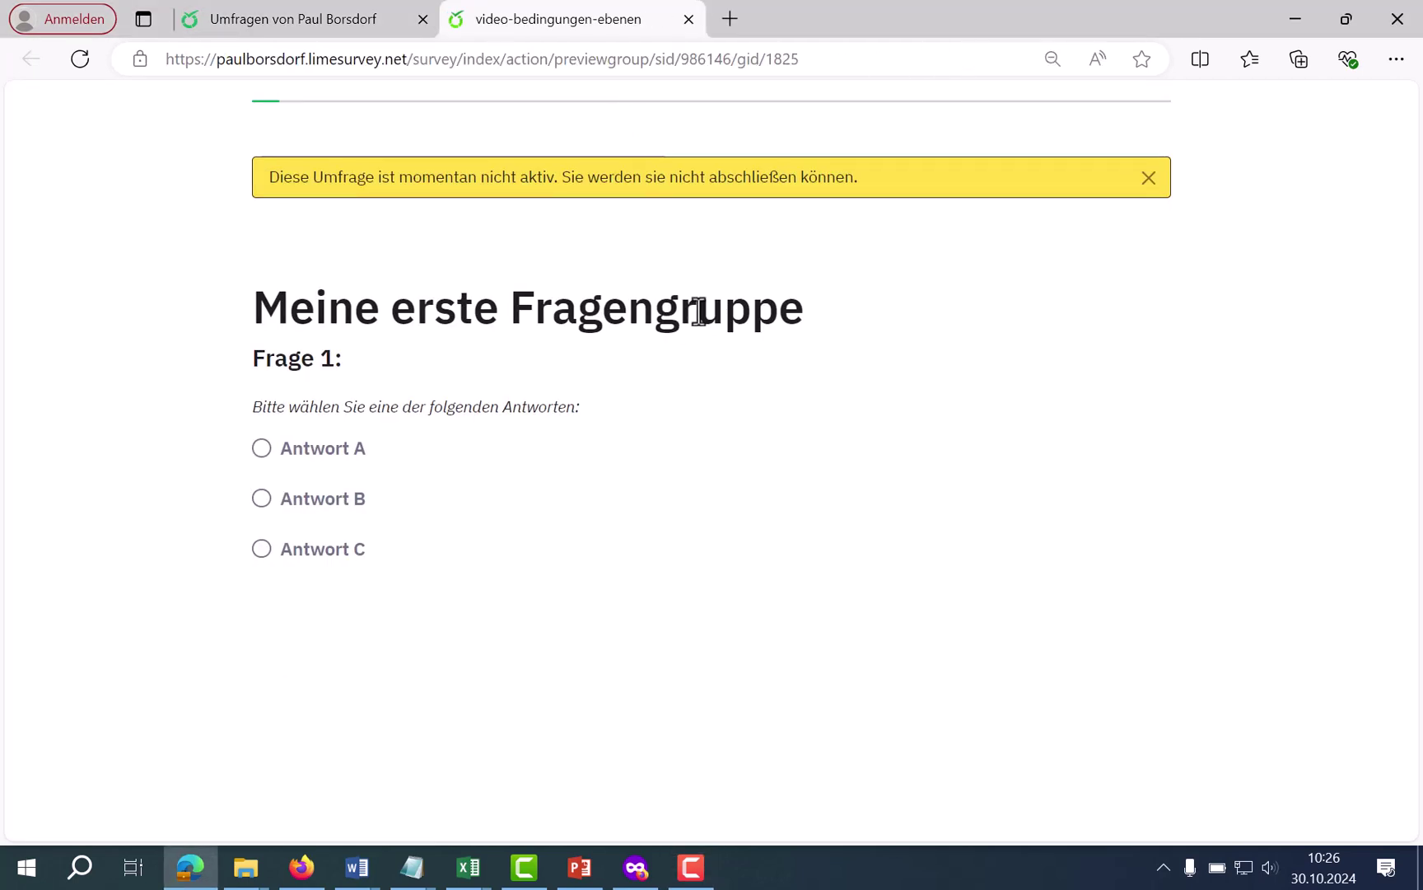
left_click(261, 449)
scroll(494, 420, "down", 4)
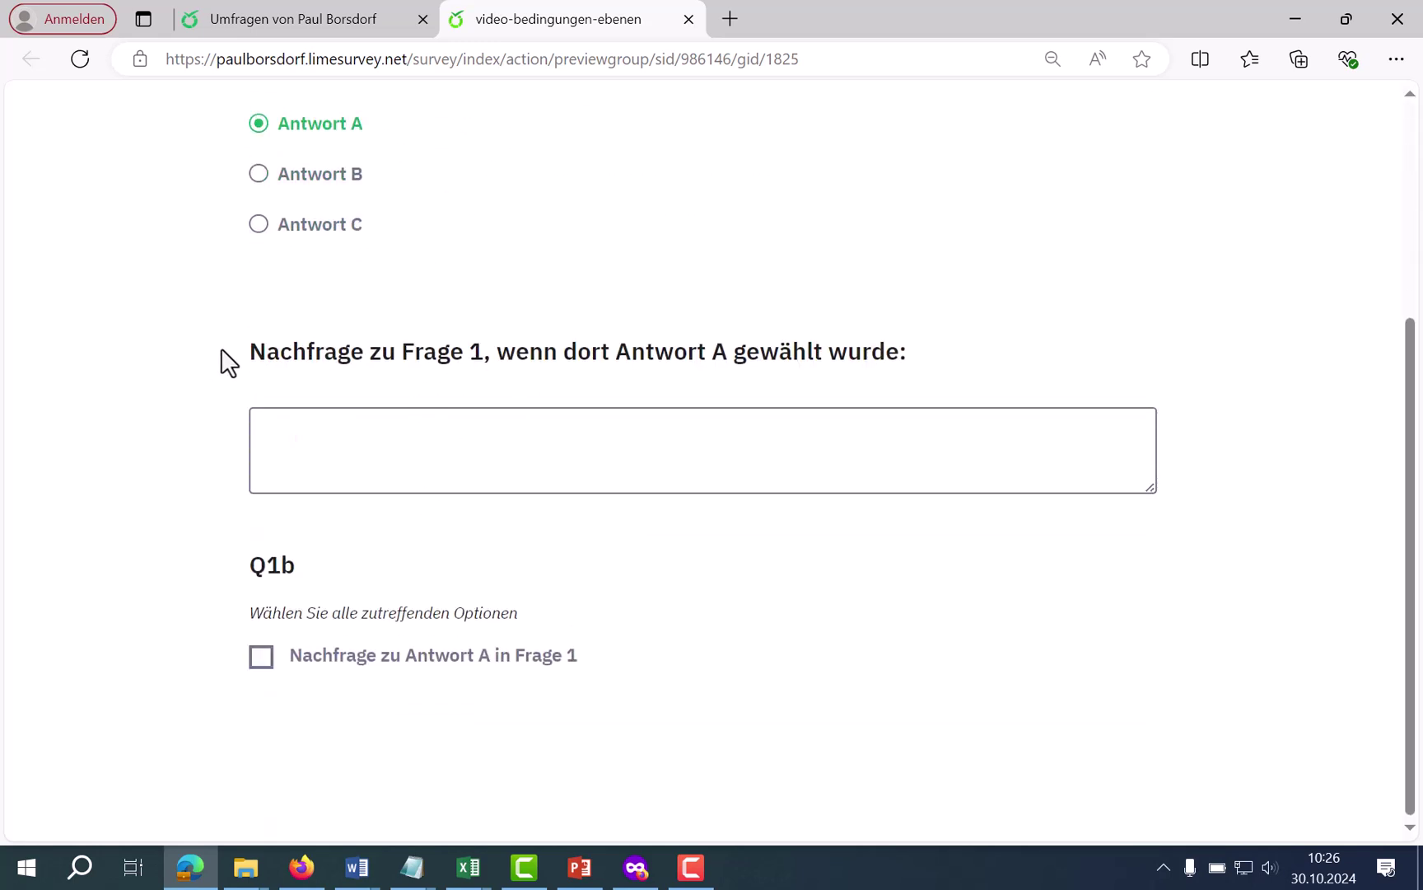
left_click_drag(222, 359, 1116, 340)
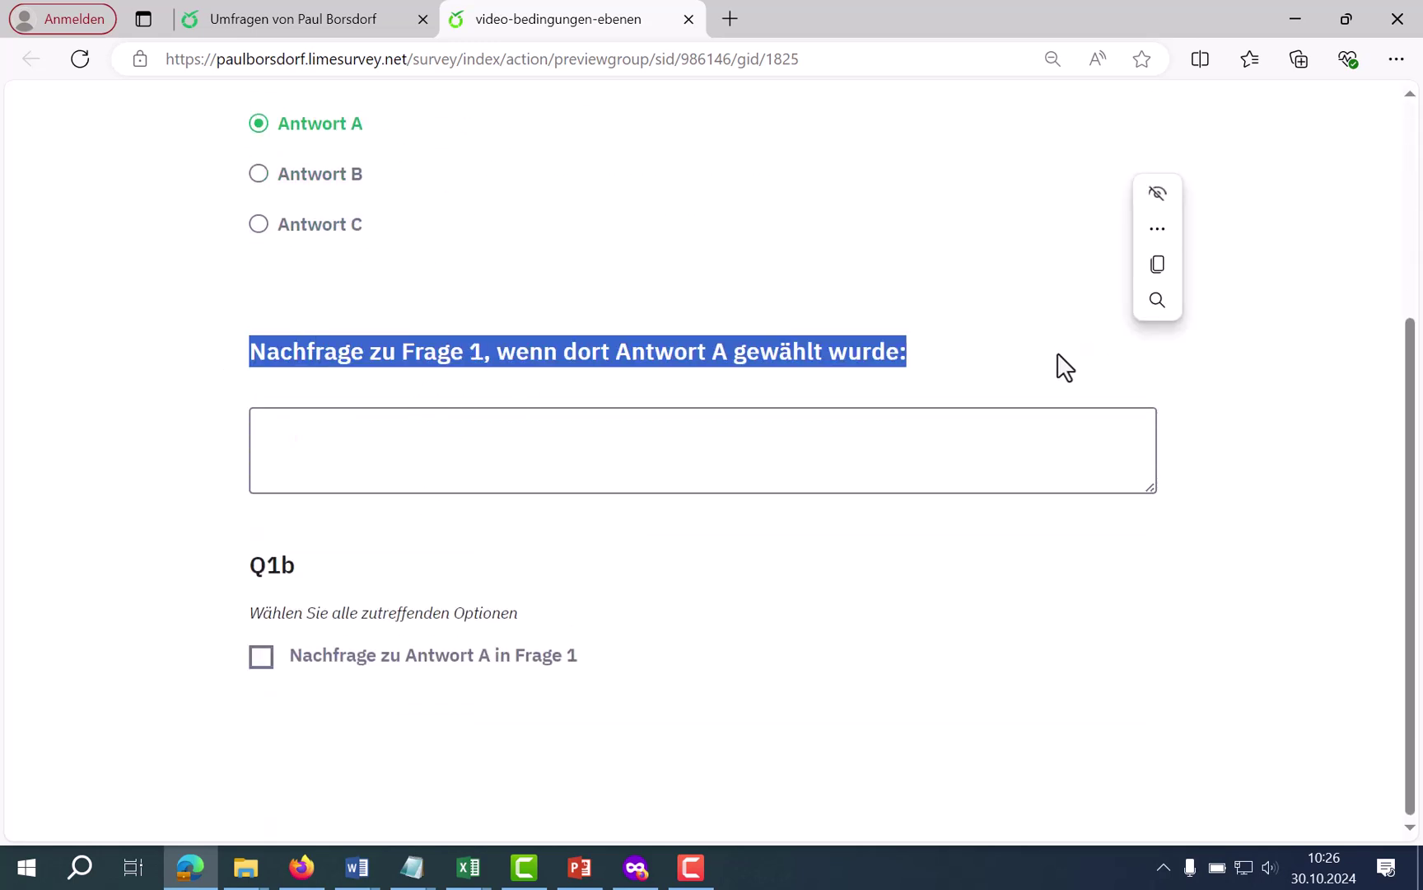
left_click(270, 572)
double_click(270, 573)
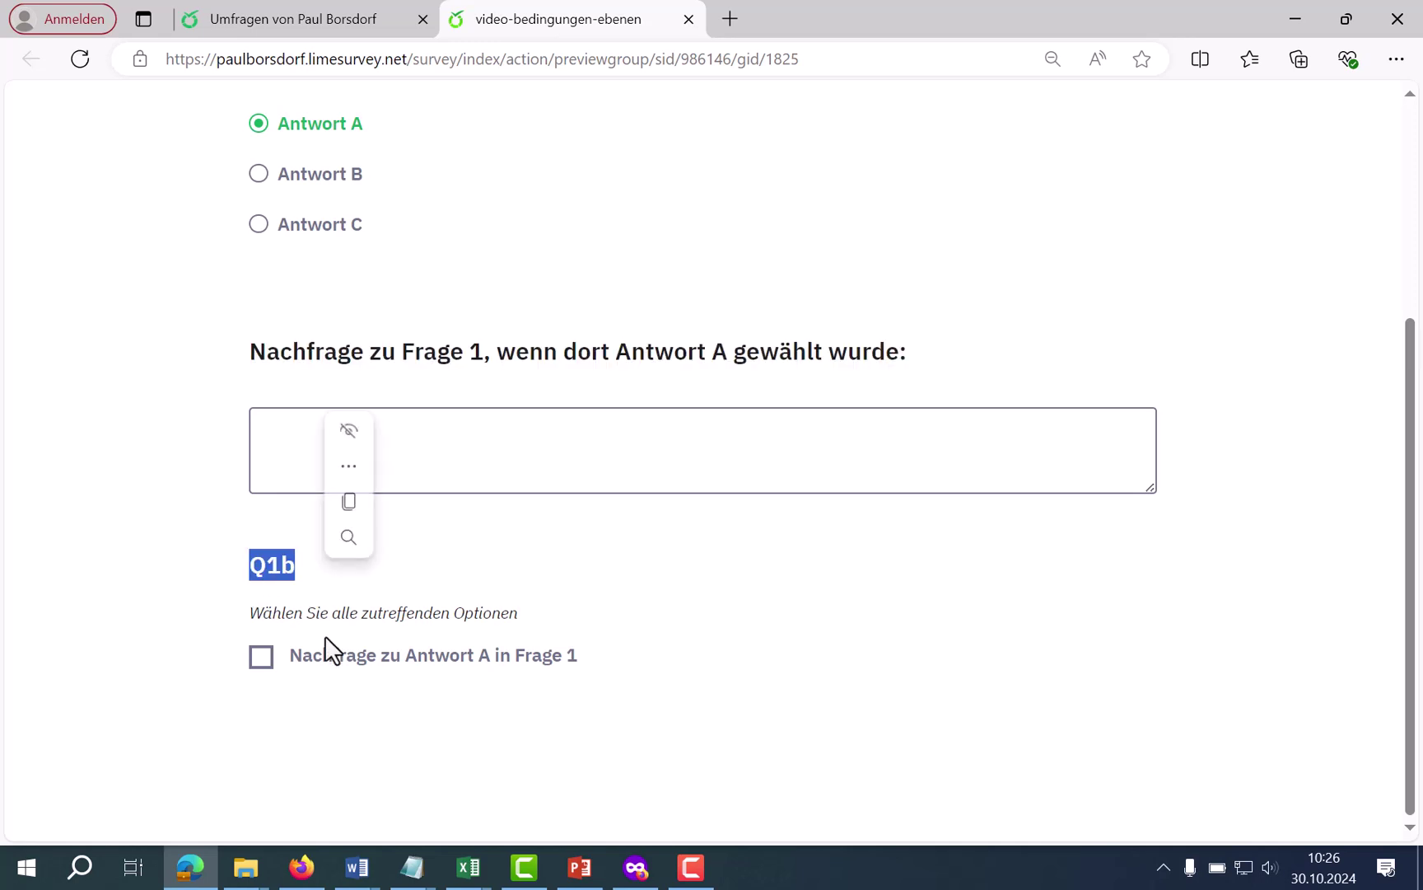
left_click_drag(290, 659, 746, 616)
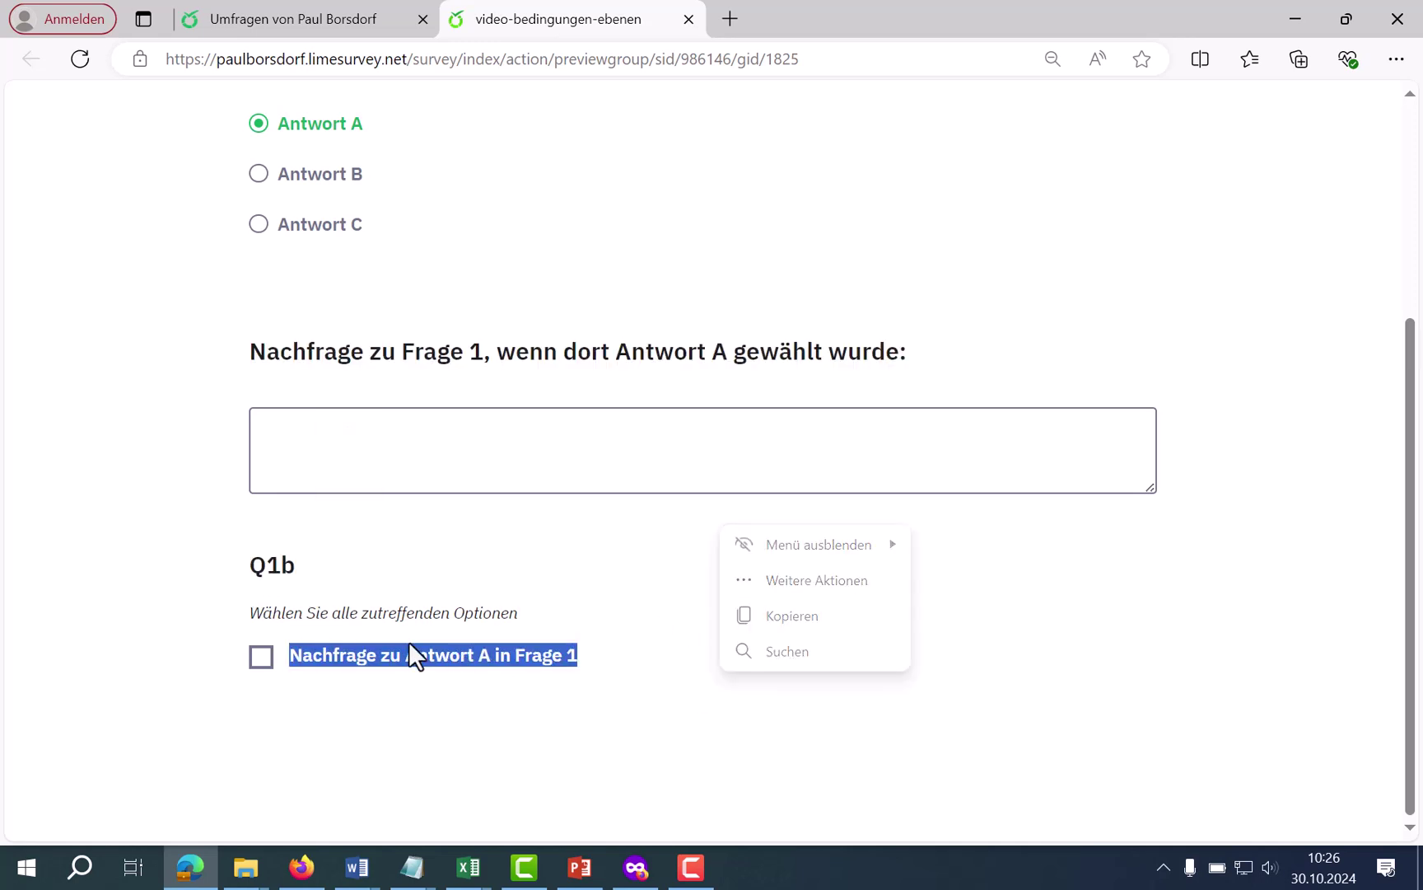
scroll(587, 543, "up", 1)
scroll(587, 543, "up", 1)
left_click(262, 397)
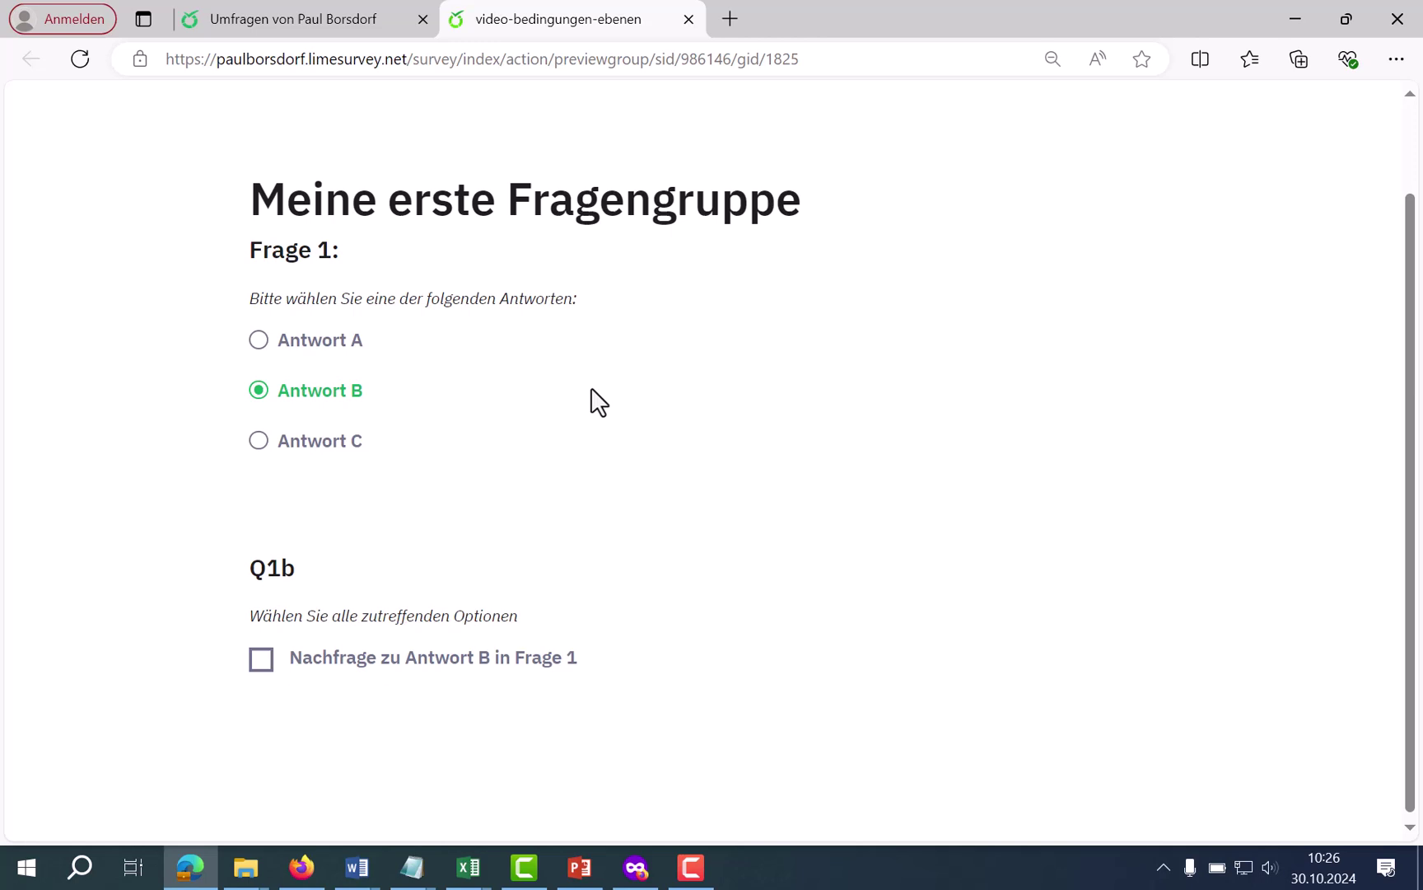
left_click_drag(298, 664, 582, 659)
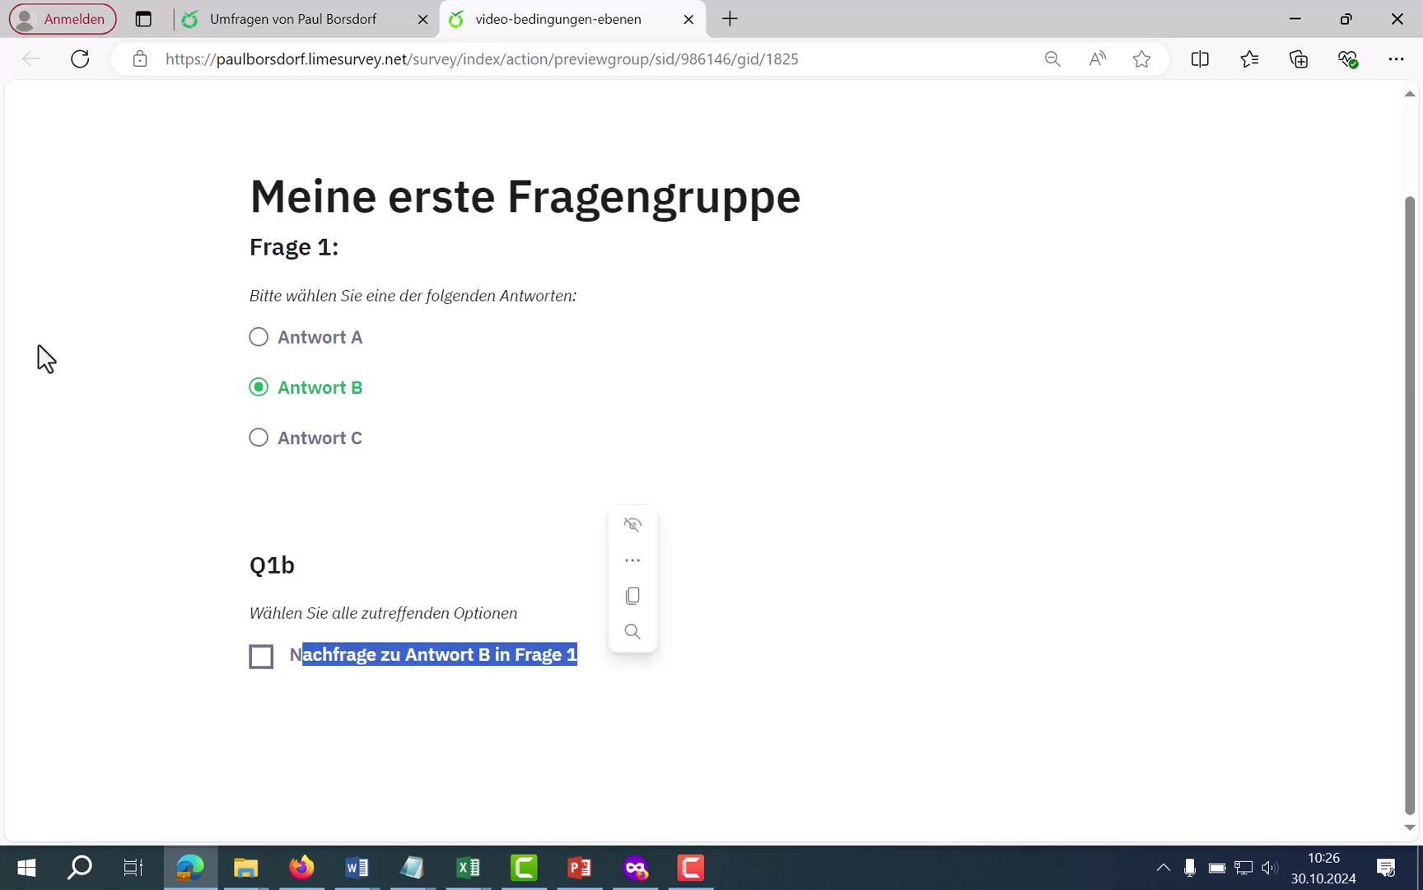
left_click(258, 438)
left_click_drag(311, 660, 610, 692)
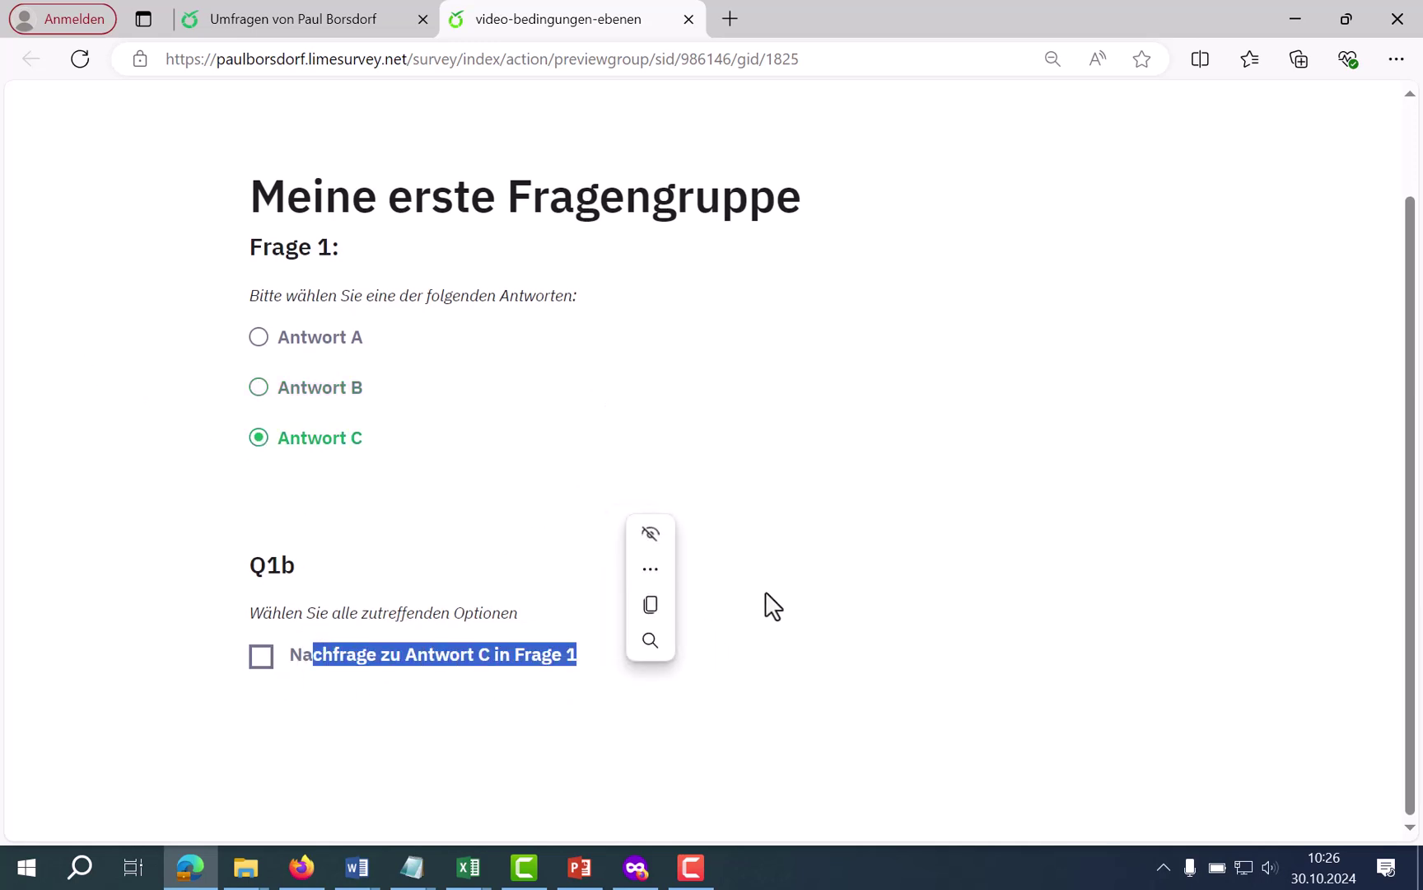
key("ctrl+w")
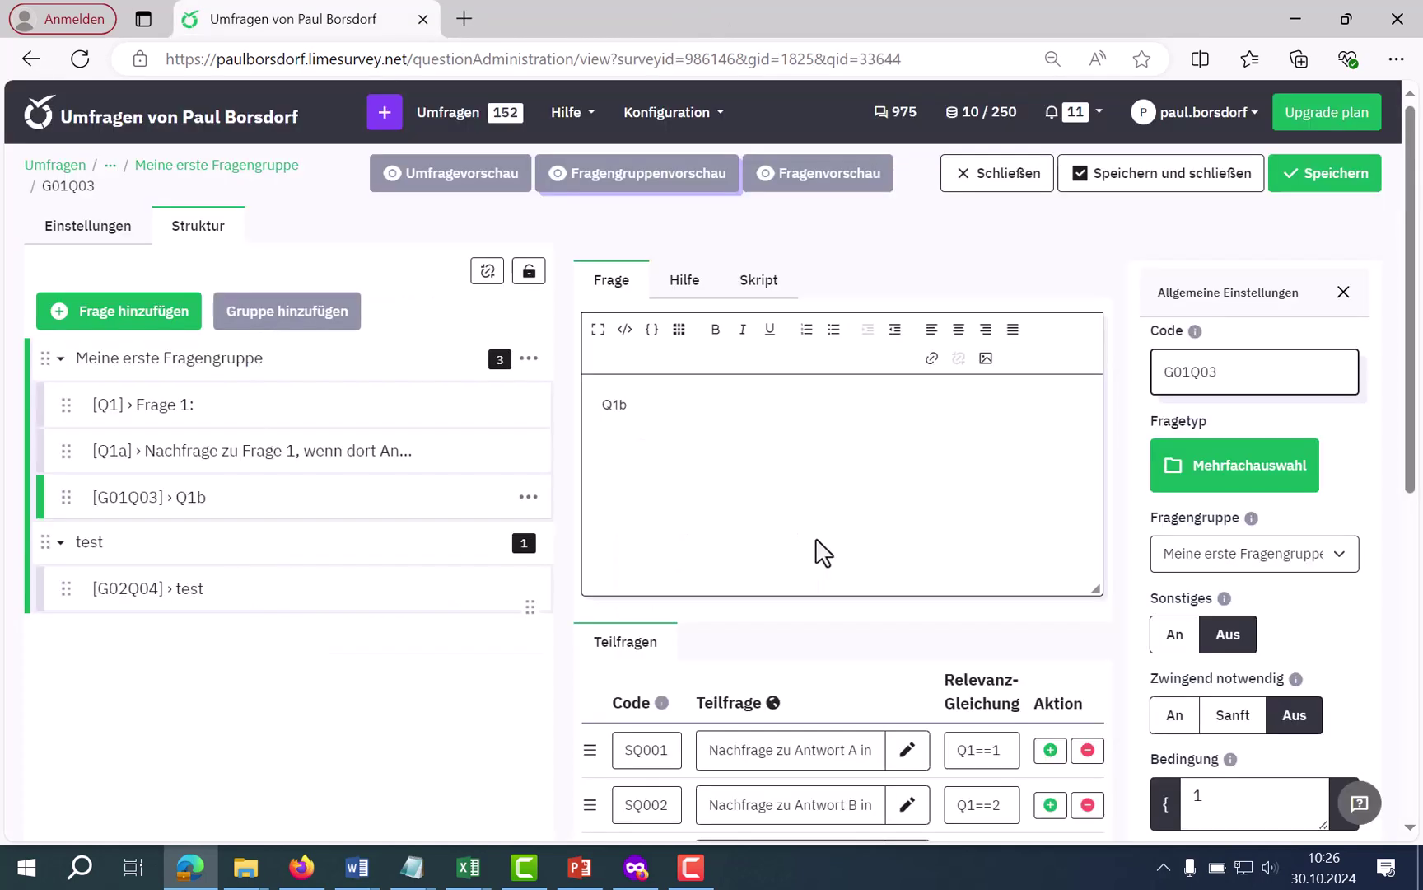